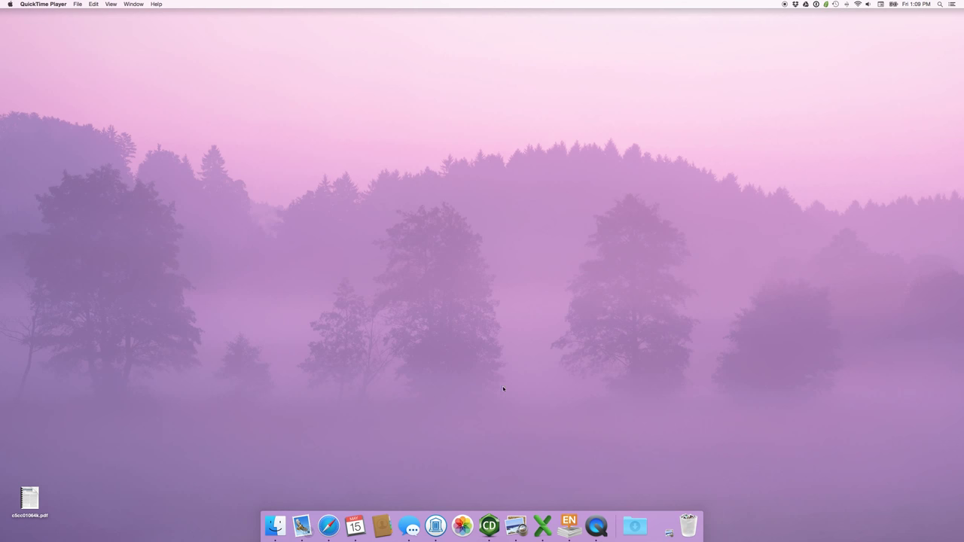
Step: Launch EndNote X7 from Spotlight with the search 'endno' and bring it to the front
key("super+space")
type("endno")
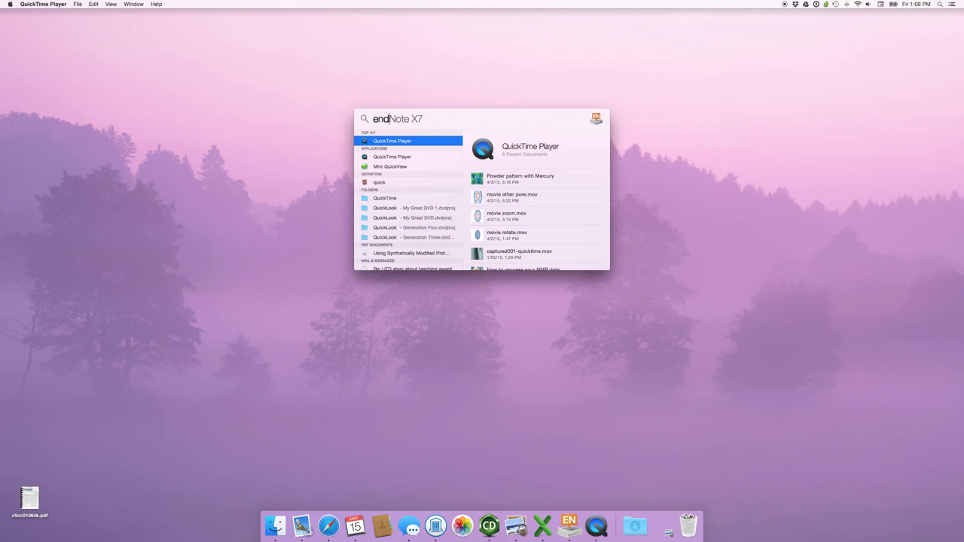
key("Return")
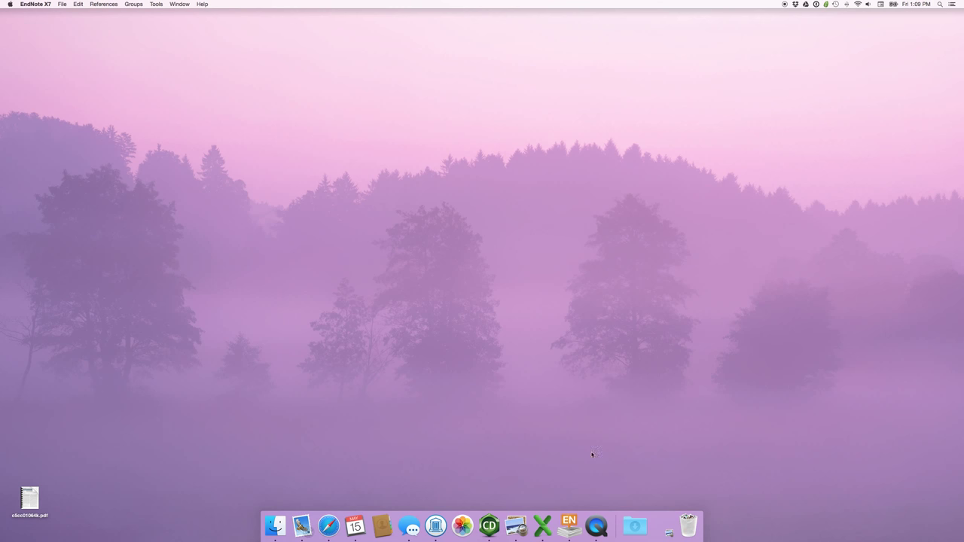
left_click(569, 525)
left_click(569, 521)
Step: Launch Microsoft Word from Spotlight and type 'Science is easy' in the blank document
key("super+space")
type("word")
key("Return")
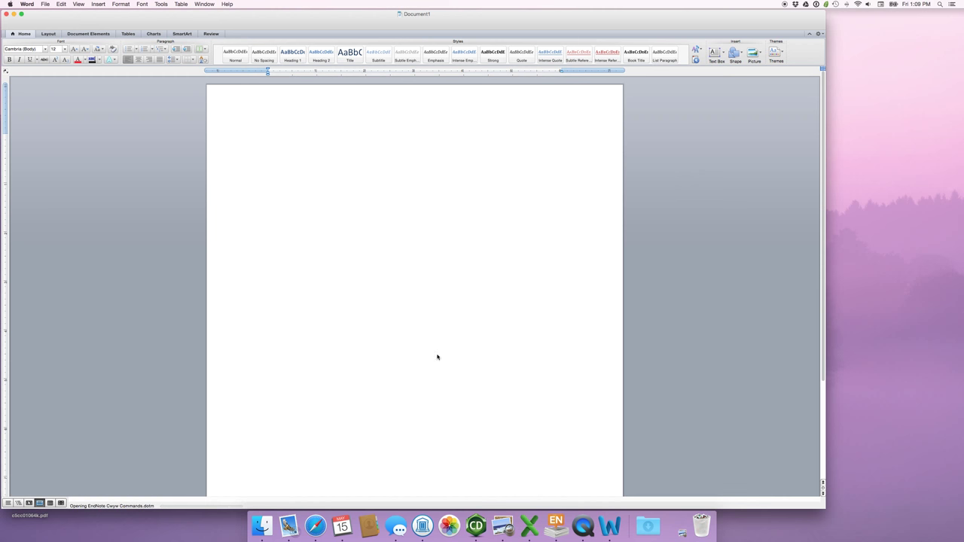
type("Sc")
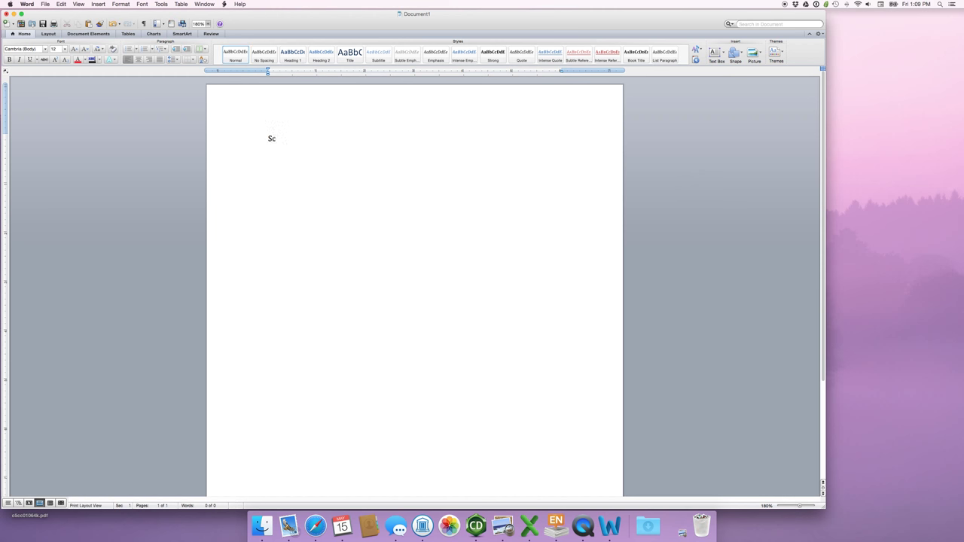
type("ience is easy")
Step: Check Word's Tools menu for the EndNote X7 plug-in commands, then switch to Safari
left_click(169, 4)
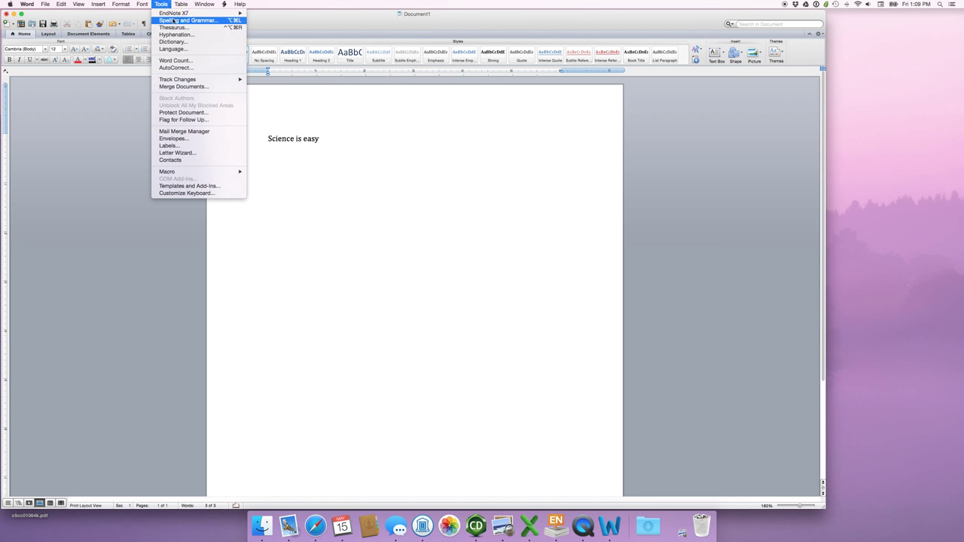
mouse_move(166, 13)
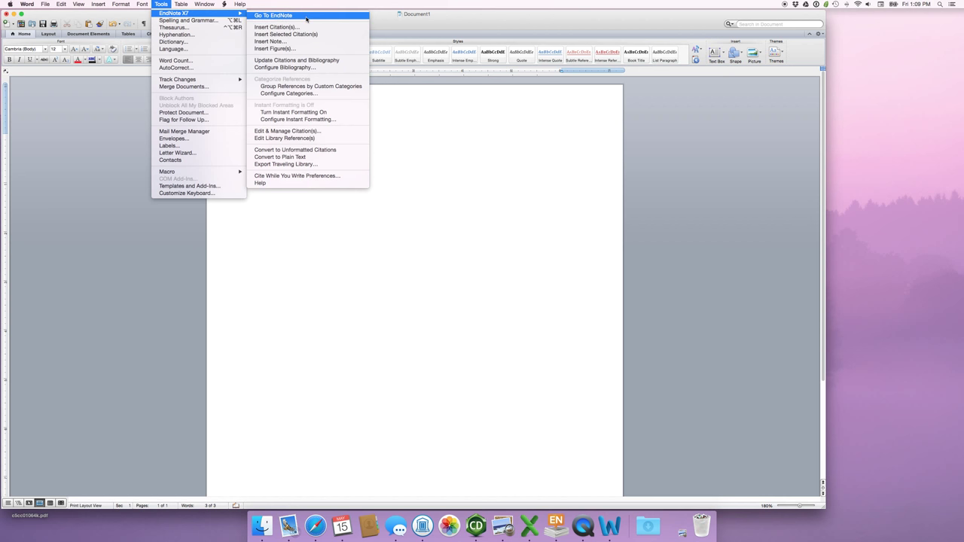
left_click(276, 213)
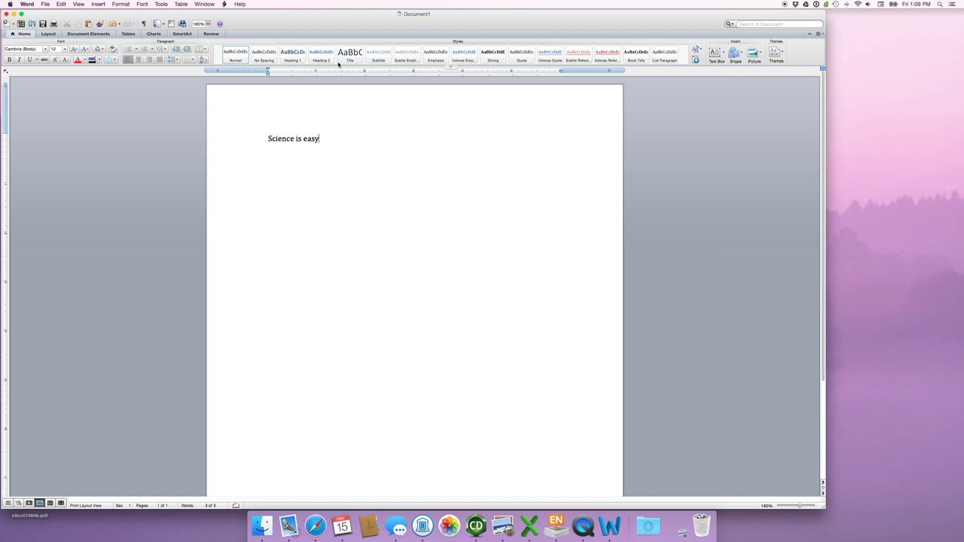
left_click(314, 525)
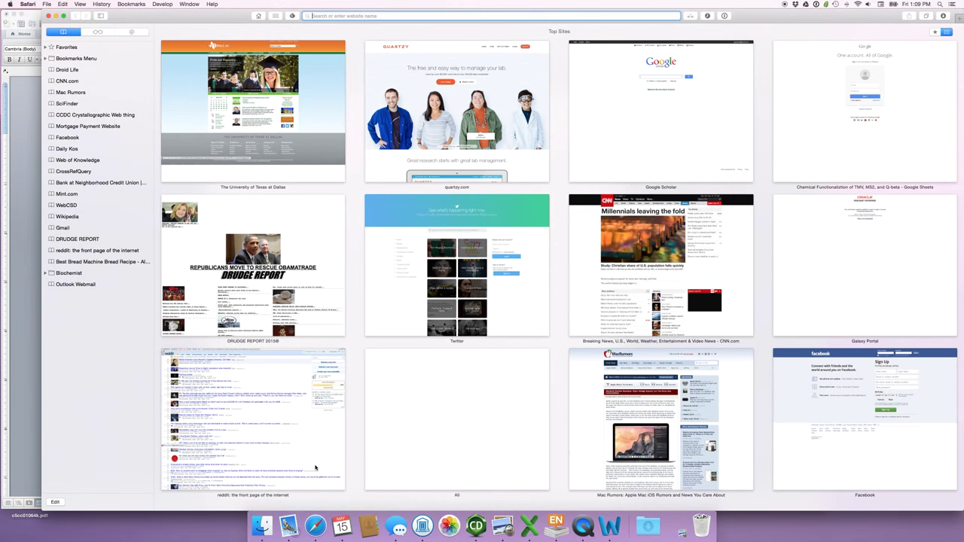
Step: Open Google Scholar from Safari's Top Sites and search for 'virus nanoparticles'
type("science is easy")
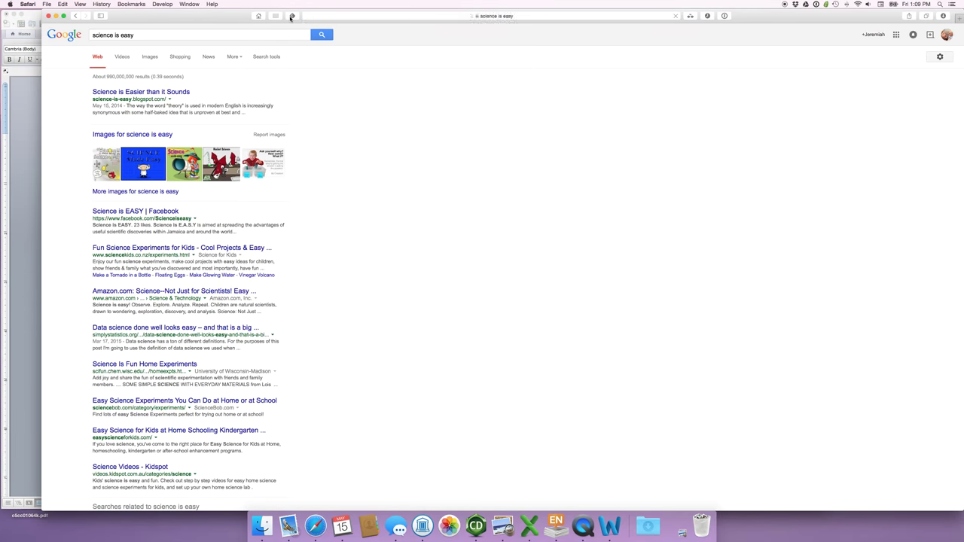
left_click(277, 16)
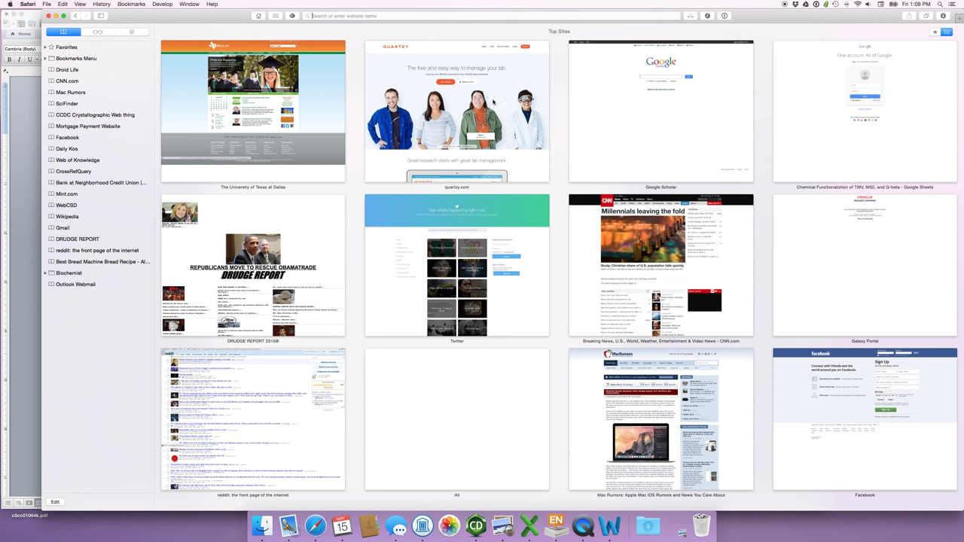
left_click(702, 98)
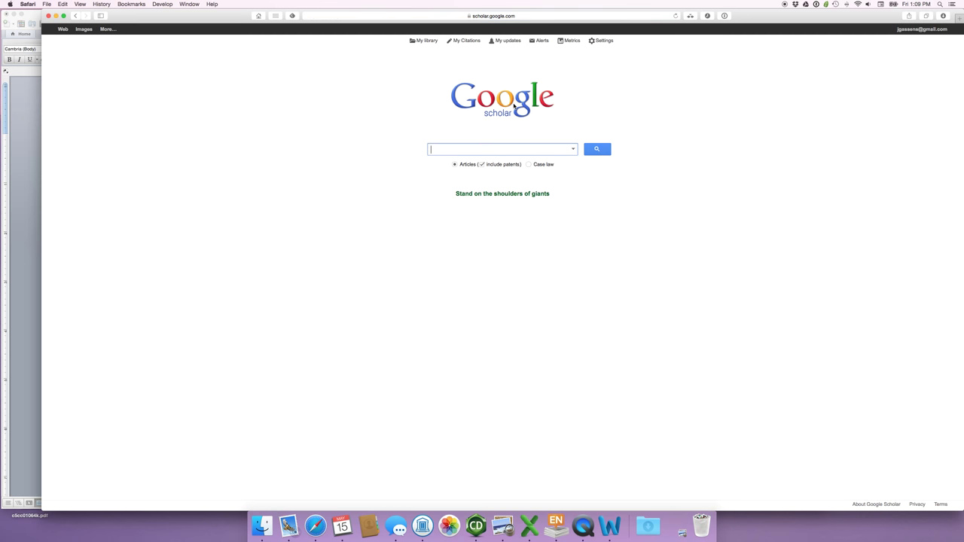
type("virus nanoparticles")
key("Return")
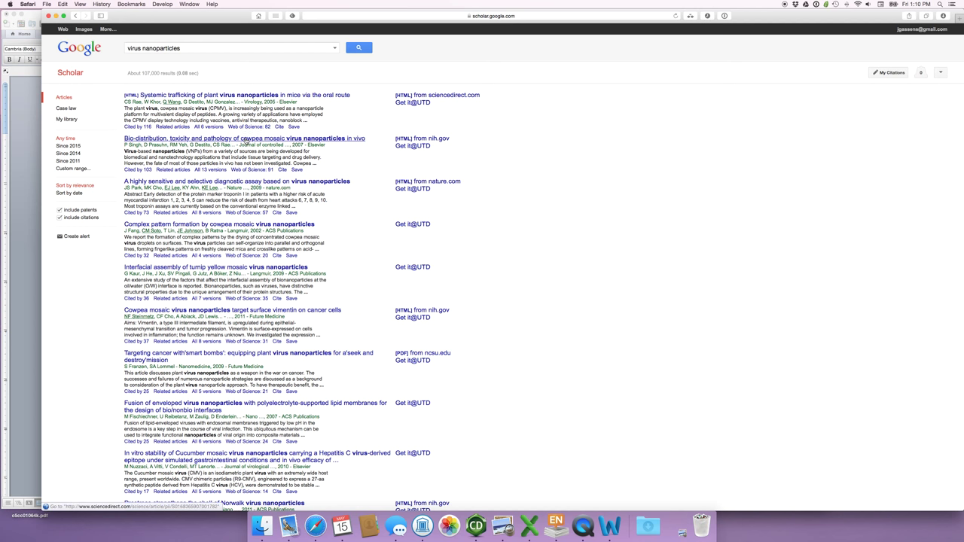
Step: Open the cowpea mosaic virus biodistribution article, download its PDF, and copy it to the desktop
left_click(339, 140)
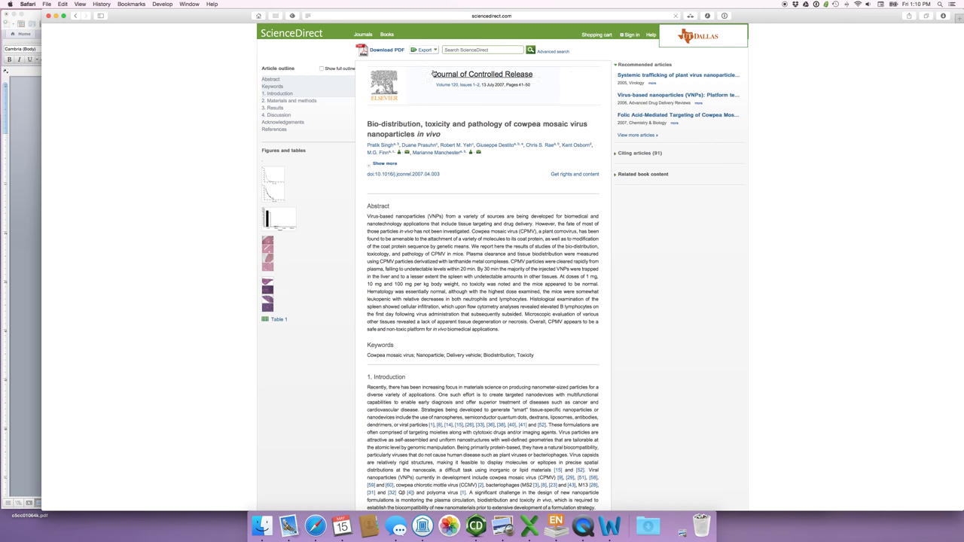
left_click(384, 50)
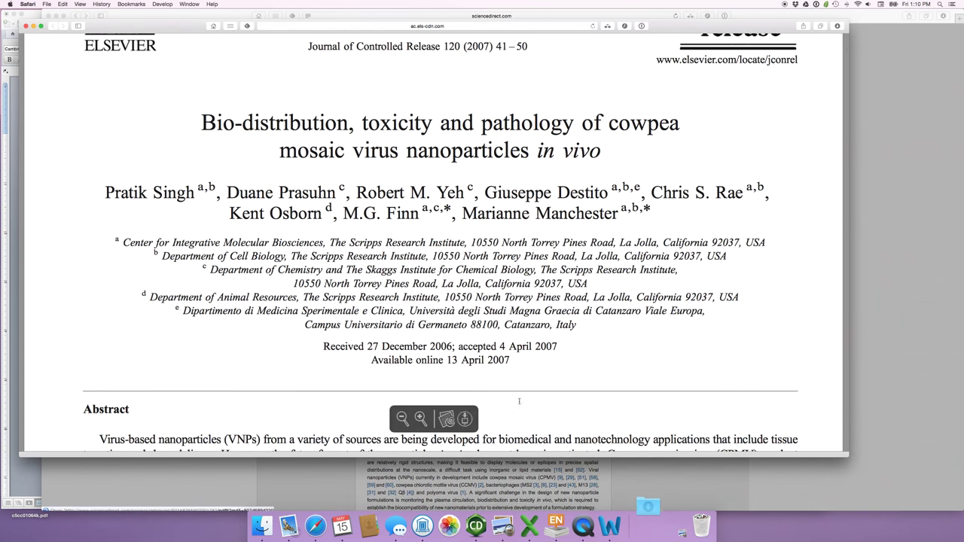
left_click(648, 526)
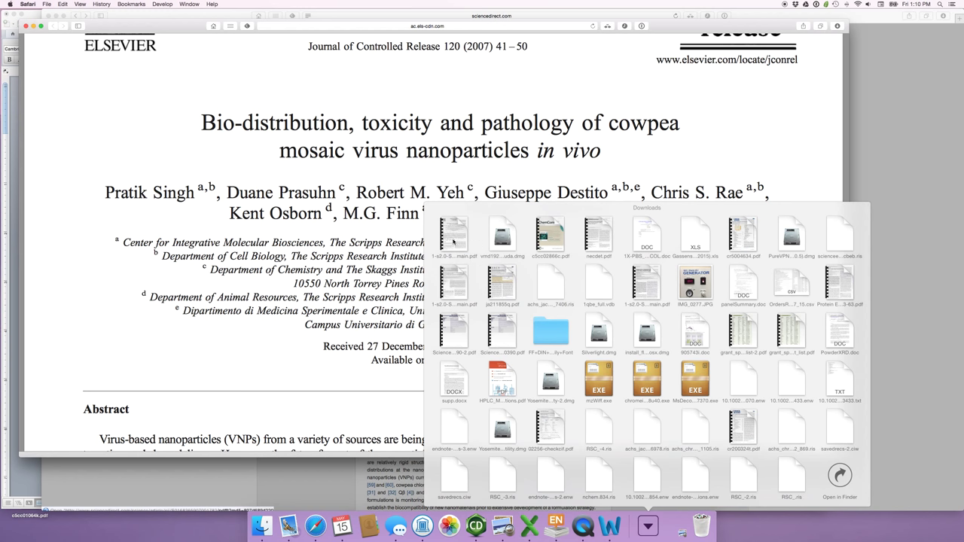
left_click_drag(453, 241, 812, 530)
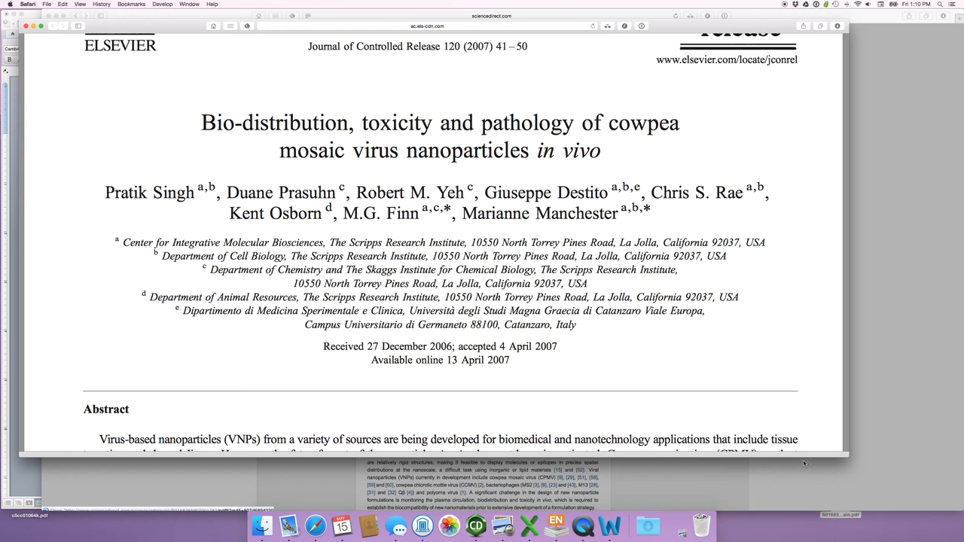
Step: Export the article's citation with abstract as RIS and copy the .ris file to the desktop
left_click(26, 26)
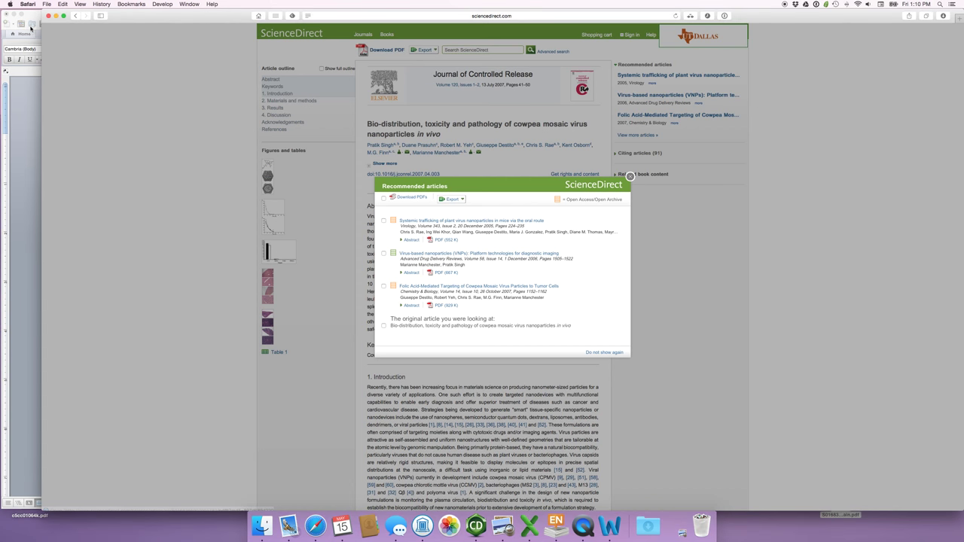
left_click(631, 176)
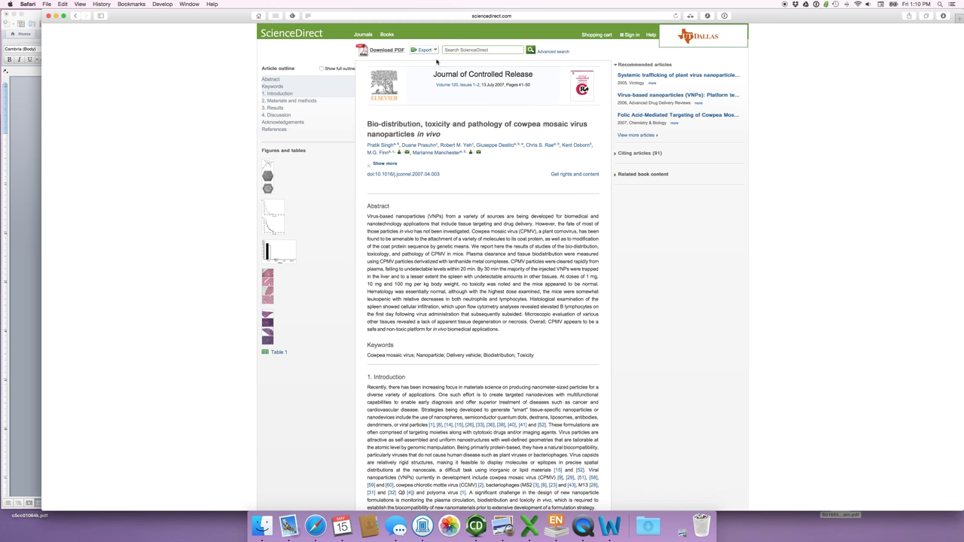
left_click(437, 50)
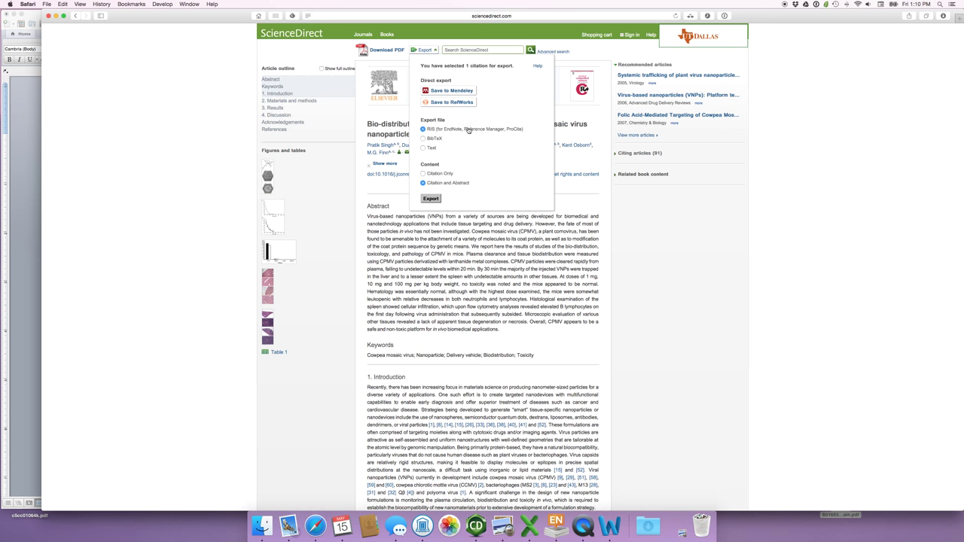
left_click(430, 201)
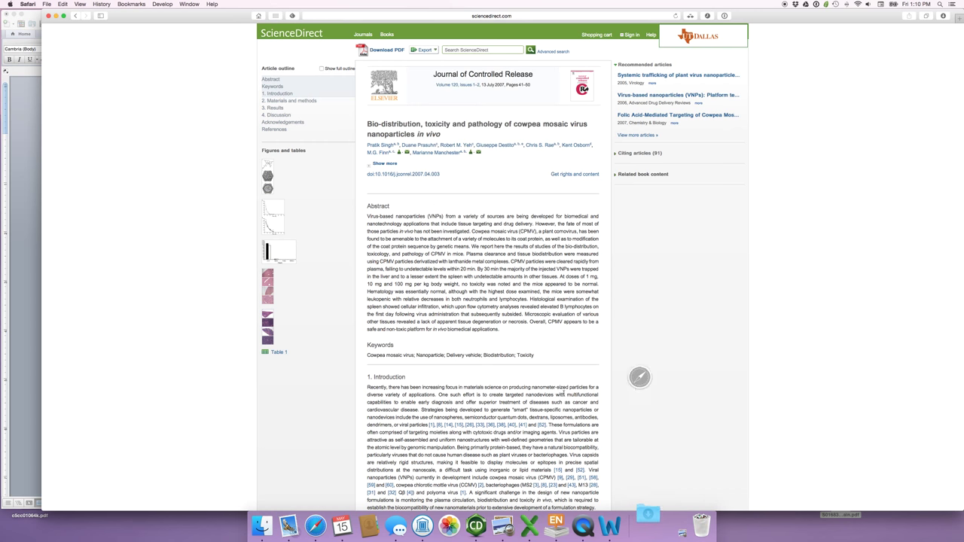
left_click(648, 525)
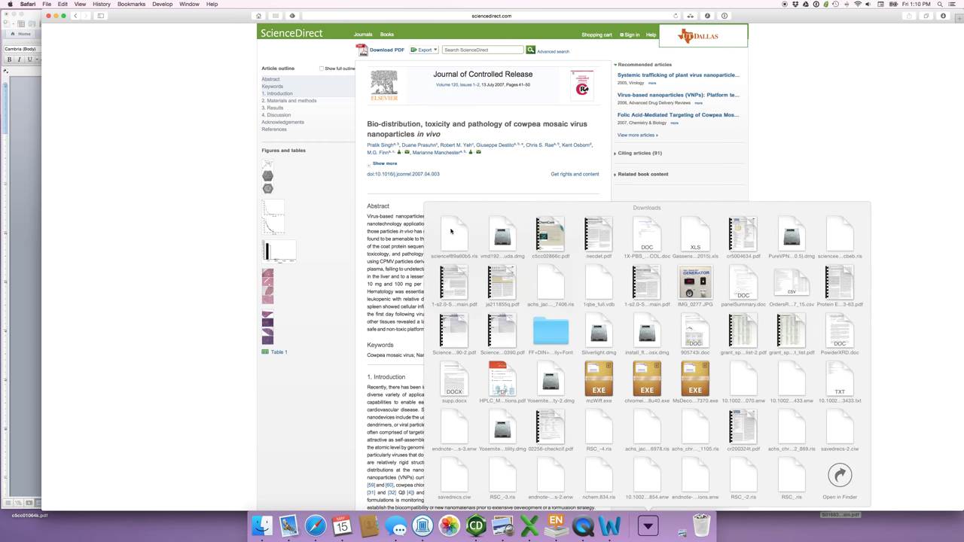
left_click_drag(454, 235, 784, 520)
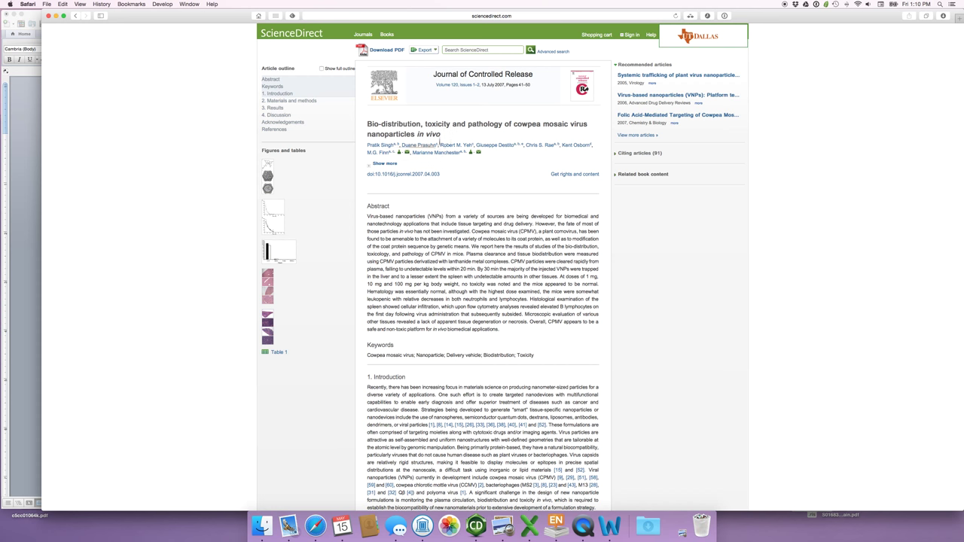
Step: Minimize Safari and Word and bring EndNote X7 to the front
left_click(55, 16)
left_click(13, 14)
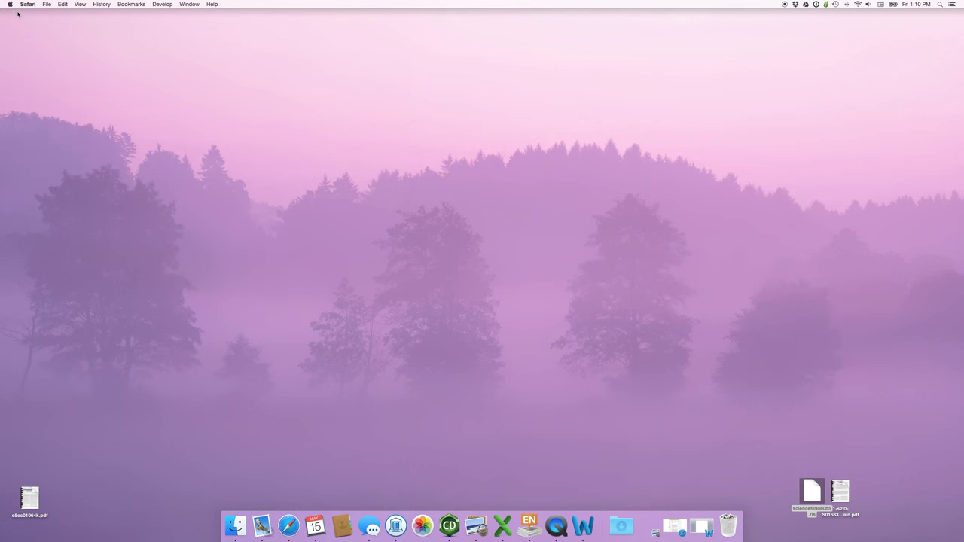
left_click(540, 537)
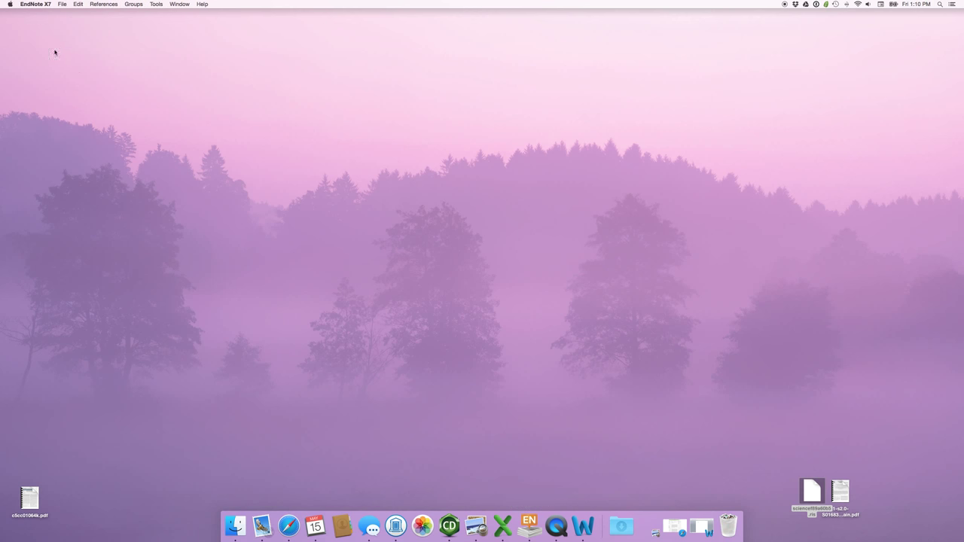
Step: Create a new EndNote library named 'Screencast' saved on the Desktop
left_click(63, 4)
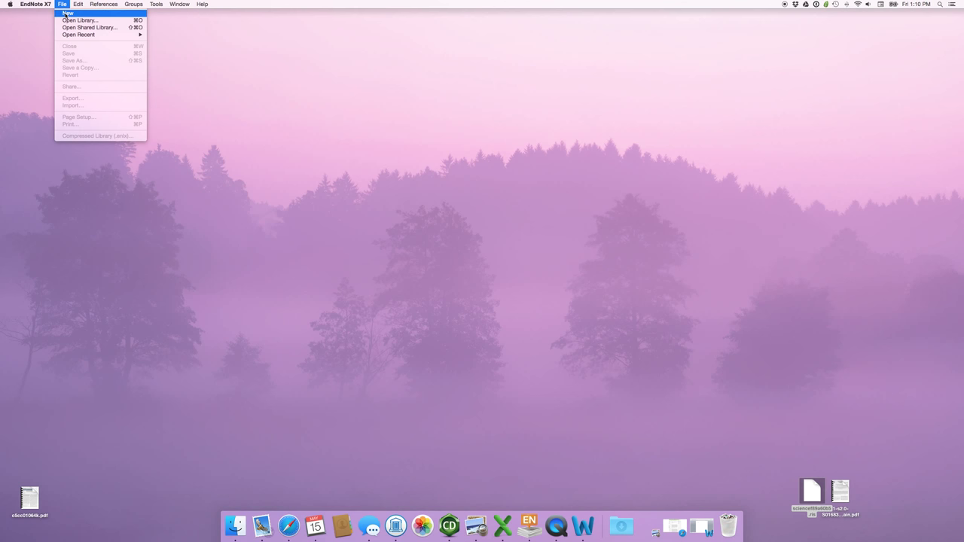
left_click(67, 14)
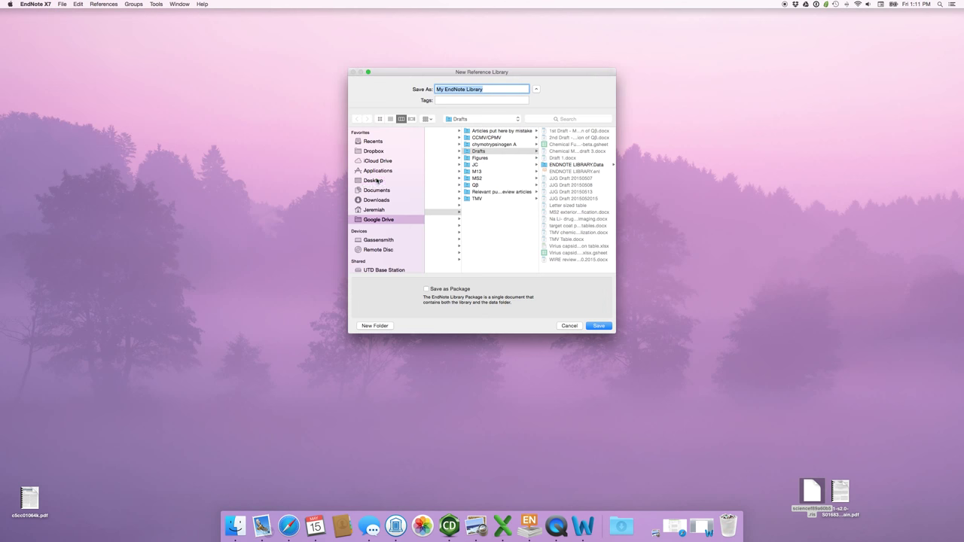
left_click(377, 181)
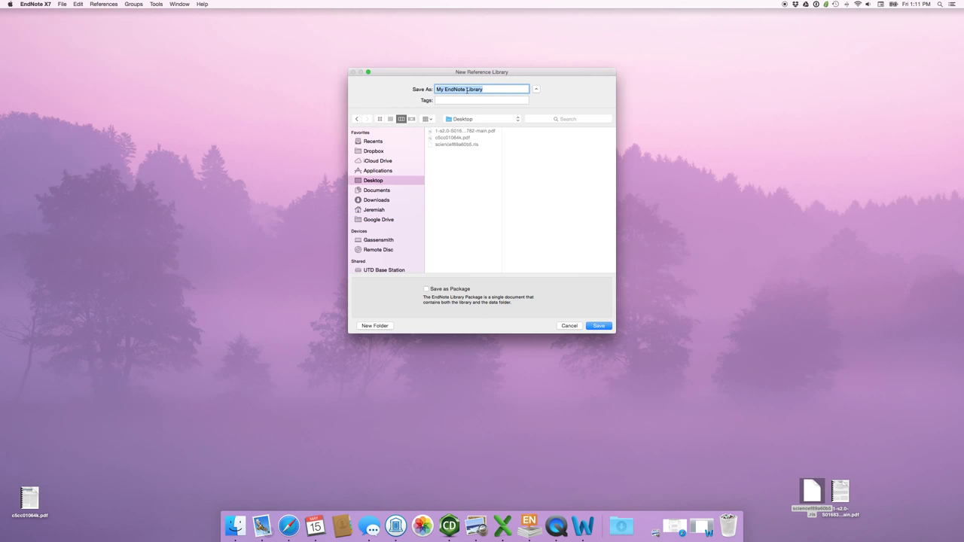
type("Screencast")
left_click(598, 326)
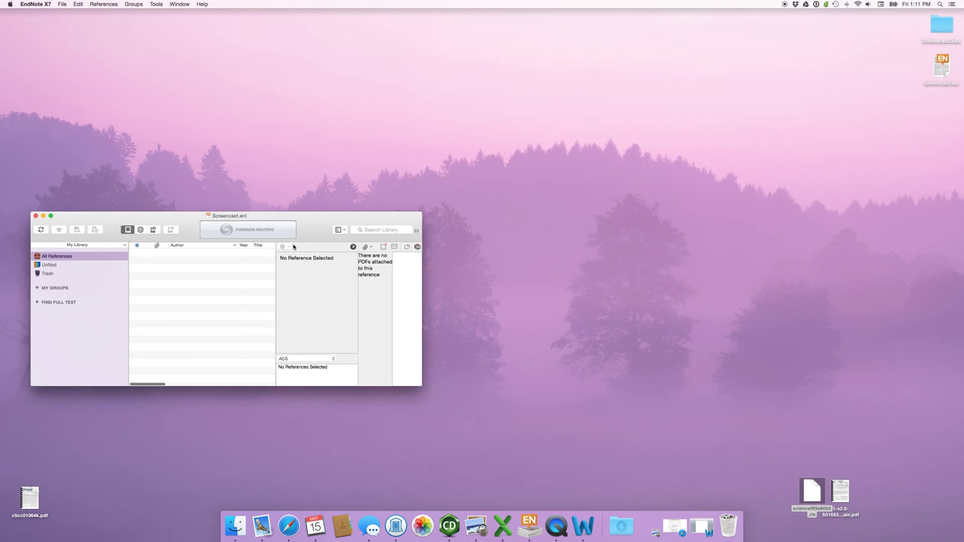
Step: Enlarge the library window and import the desktop .ris file, then select the Singh 2007 reference
left_click_drag(164, 217, 288, 71)
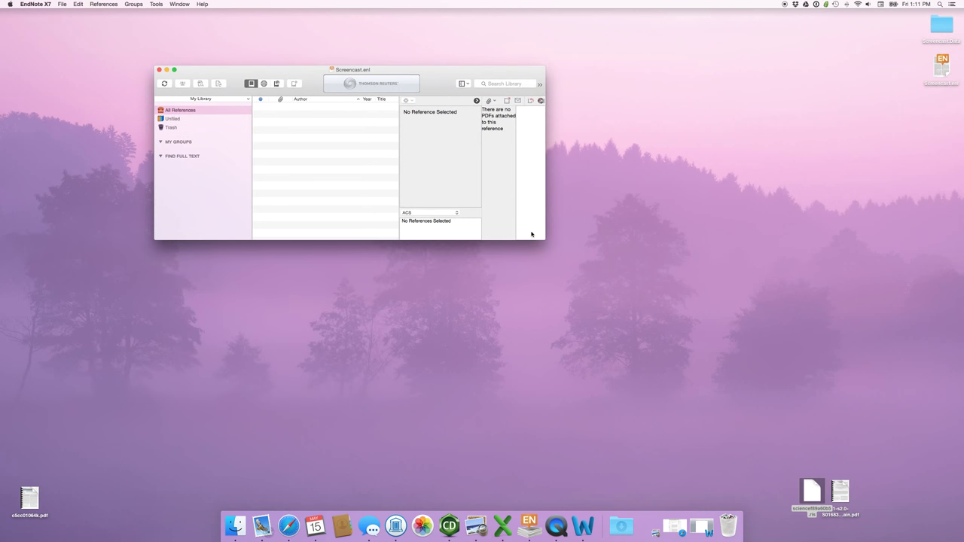
left_click_drag(548, 241, 703, 341)
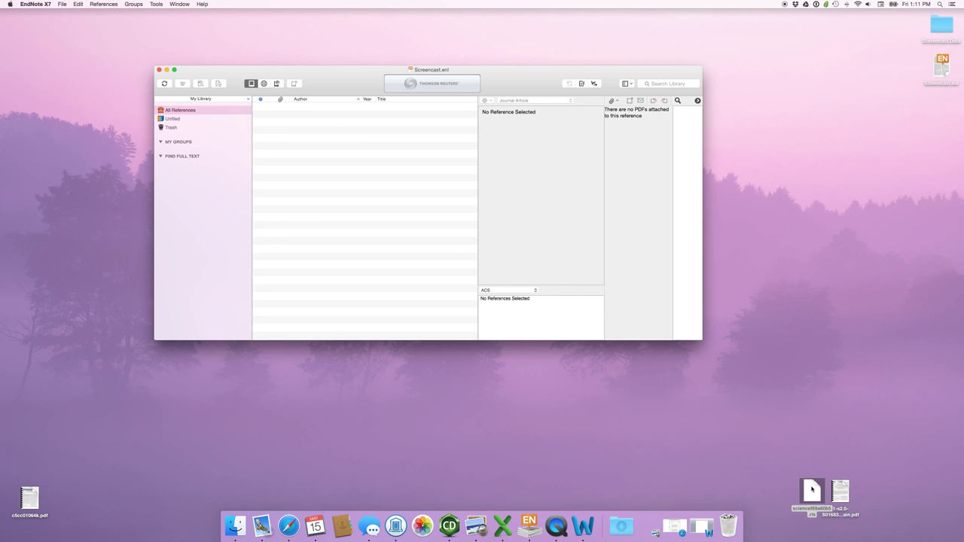
left_click_drag(811, 492, 316, 140)
left_click_drag(812, 491, 616, 167)
left_click_drag(812, 491, 181, 122)
double_click(804, 495)
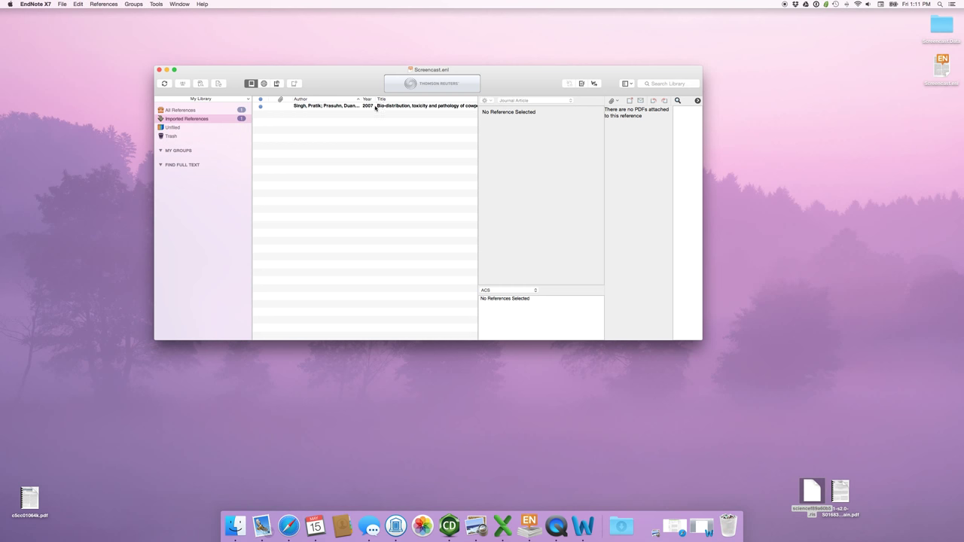
left_click(399, 107)
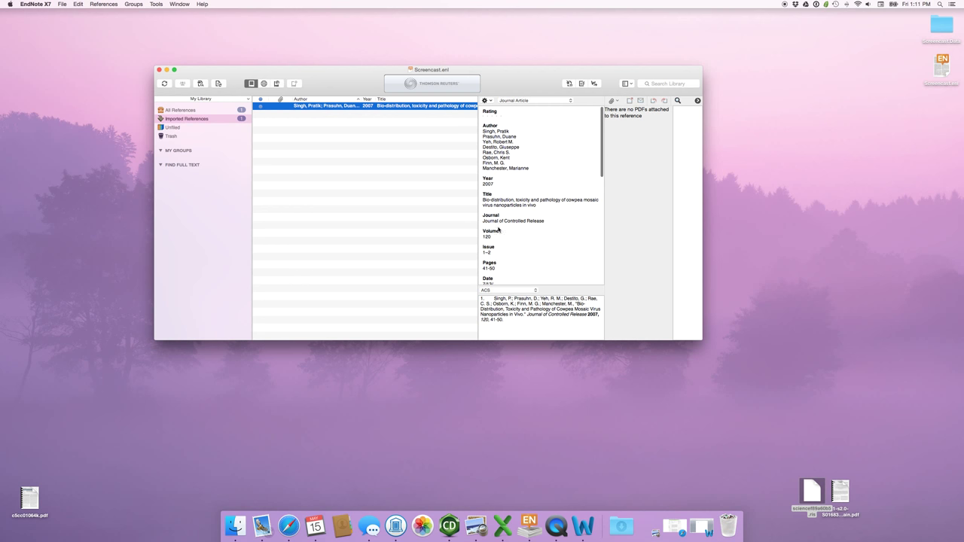
Step: Preview the reference in Annotated and APA 6th styles, return to ACS, then go back to Safari
left_click(505, 291)
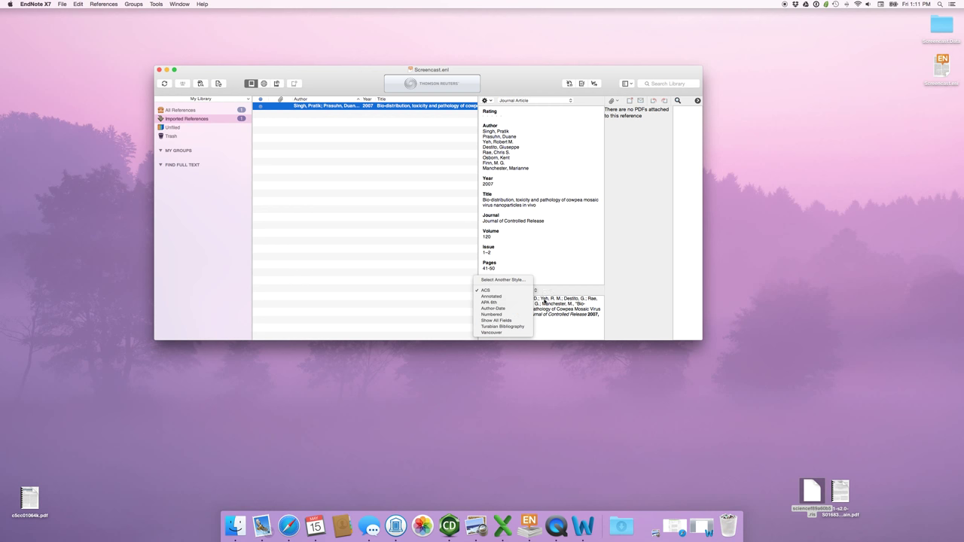
left_click(556, 316)
left_click(505, 291)
left_click(493, 296)
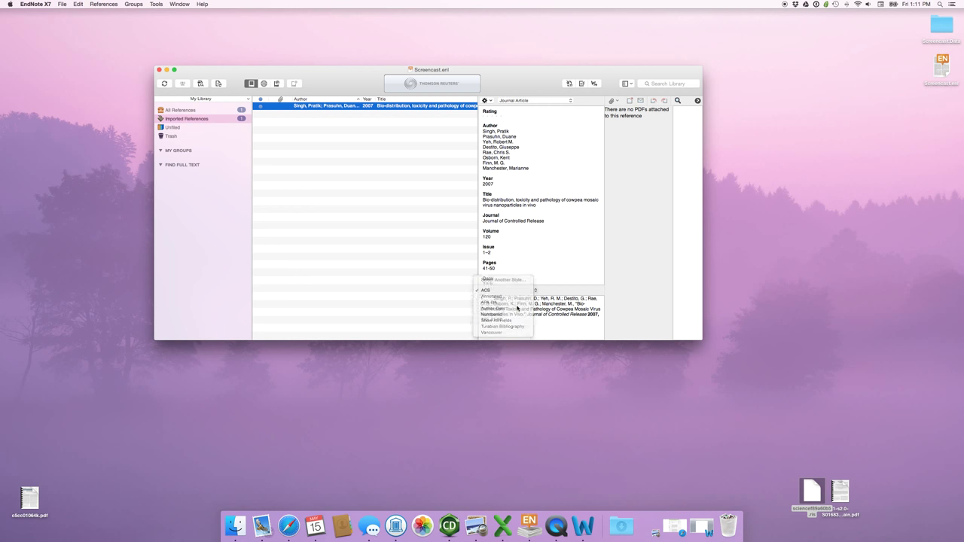
left_click(506, 291)
left_click(518, 299)
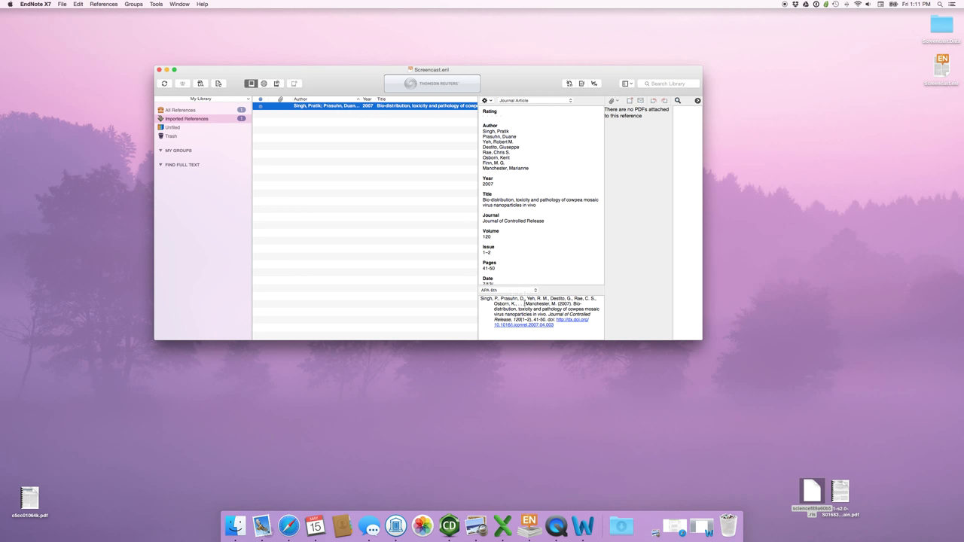
left_click(516, 293)
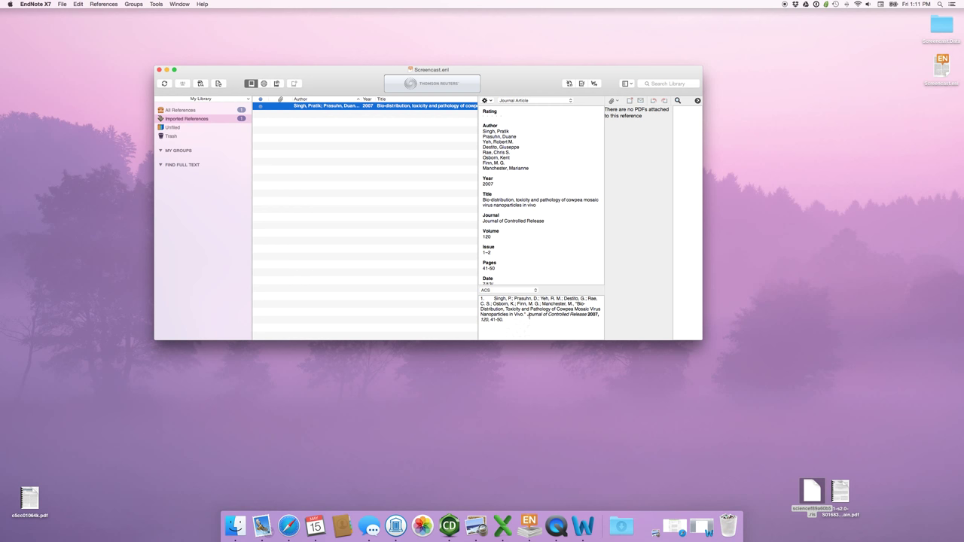
left_click_drag(528, 316, 587, 317)
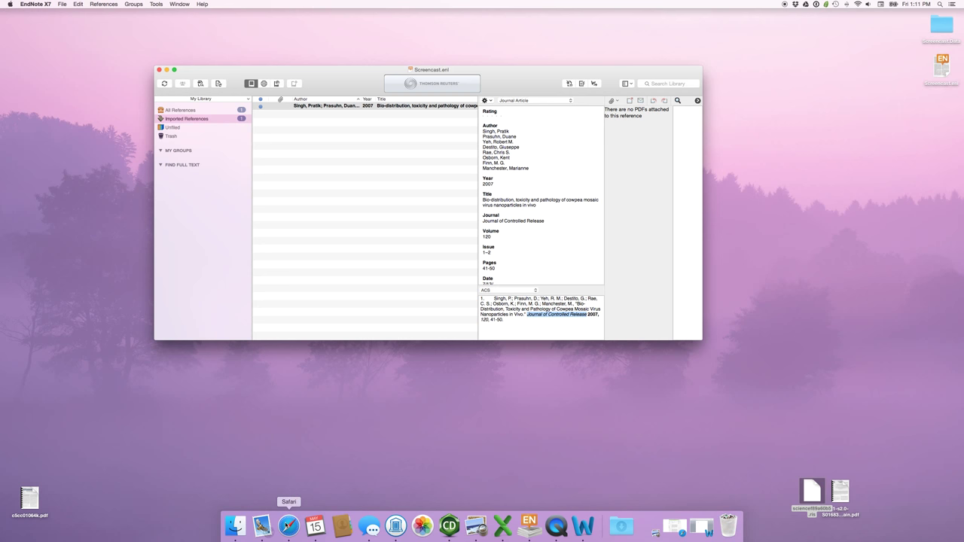
left_click(288, 525)
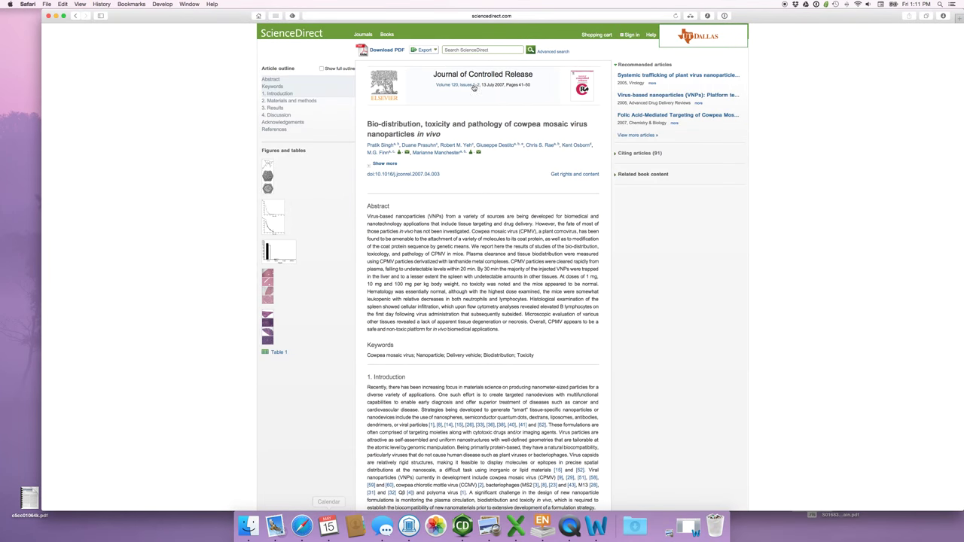
Step: Search the web for 'journal abbreviations endnote' from Safari's address bar
left_click(426, 17)
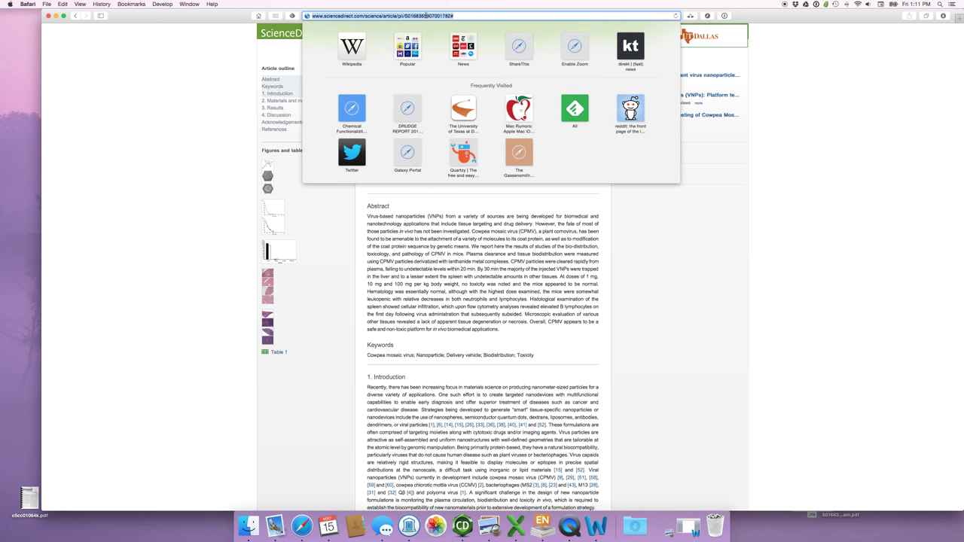
type("journal ab")
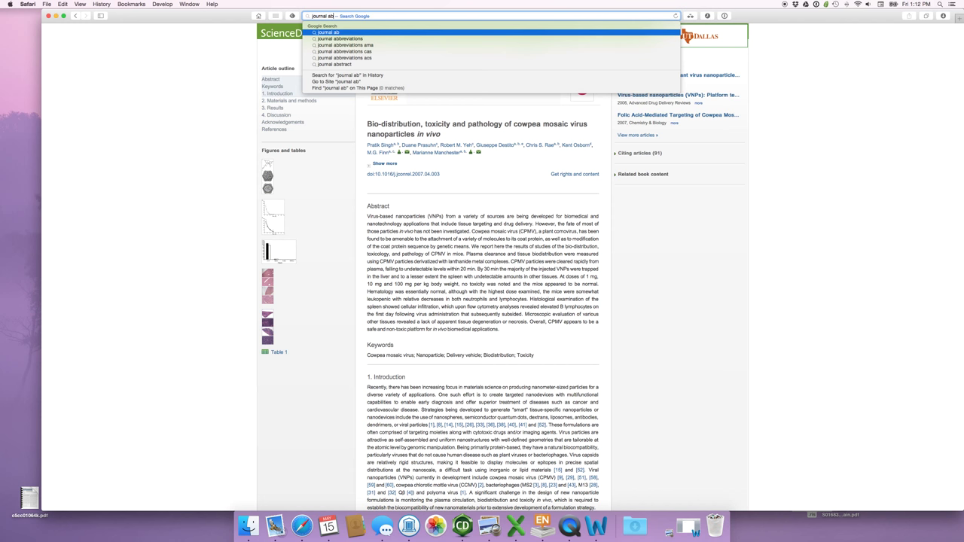
key("Down")
type("endnote")
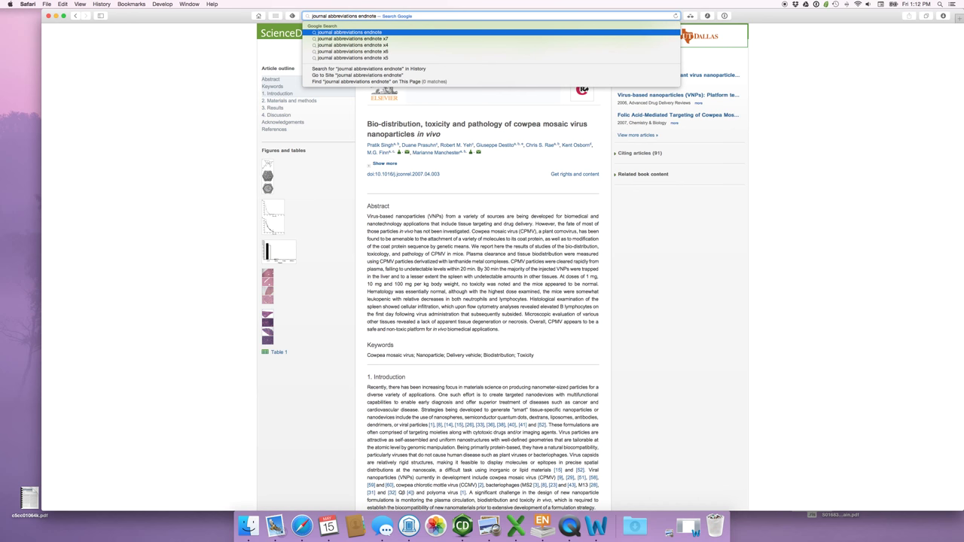
key("Return")
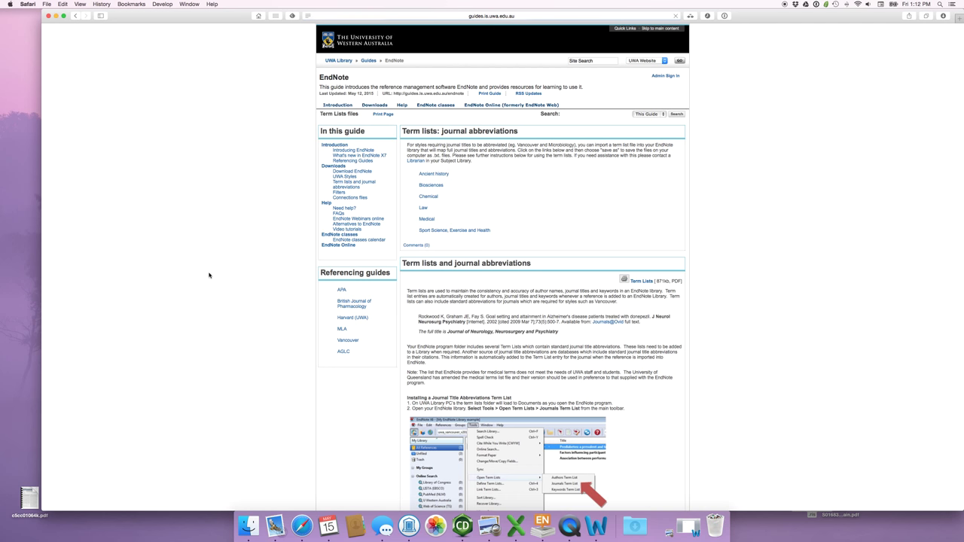
Step: Open the Chemical abbreviations list from the UWA term-lists guide in a new tab
scroll(273, 253, "down", 3)
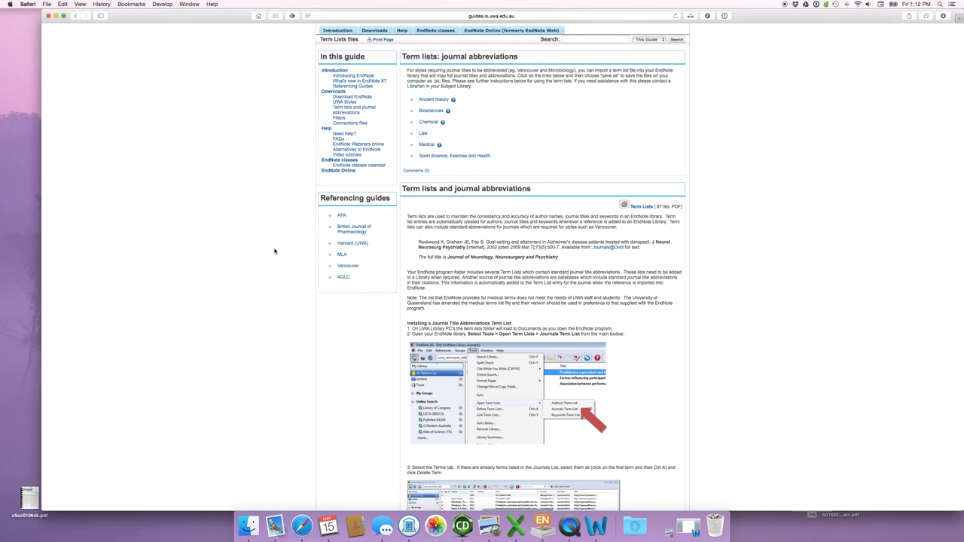
key("super+bracketleft")
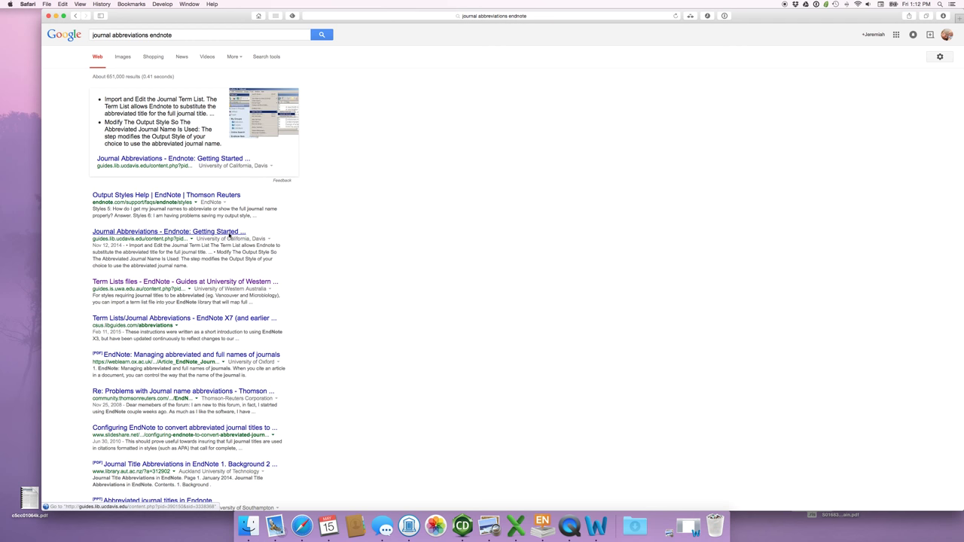
scroll(229, 236, "down", 2)
scroll(324, 237, "right", 5)
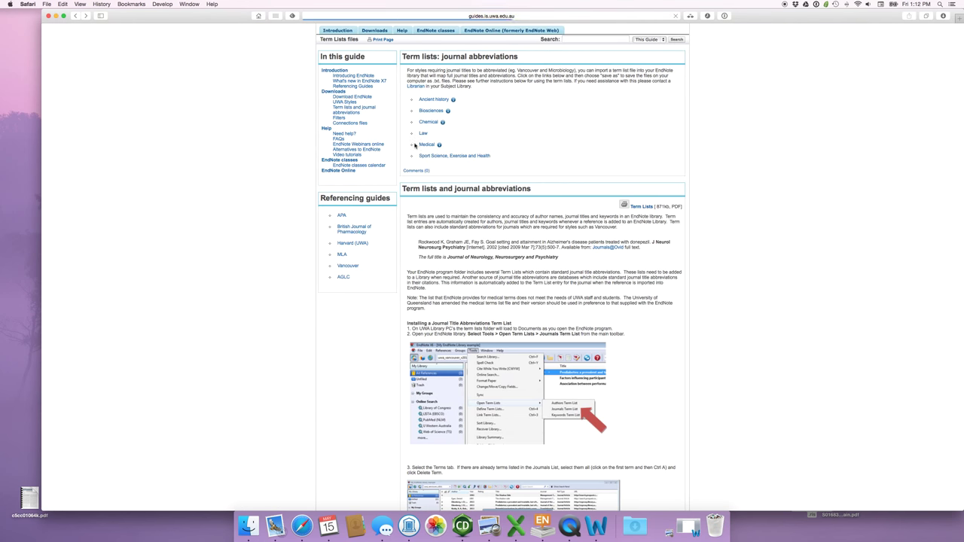
left_click(428, 122)
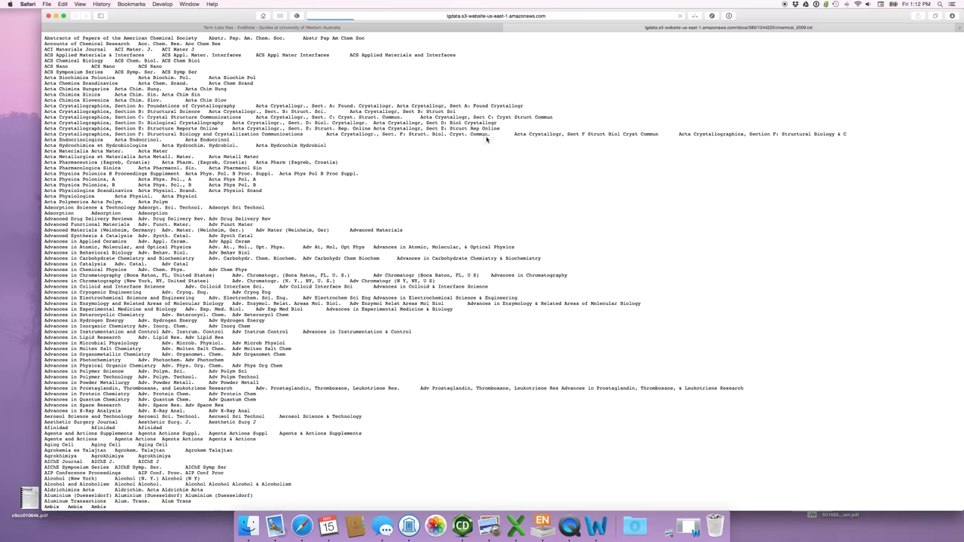
scroll(292, 282, "down", 10)
scroll(293, 281, "up", 10)
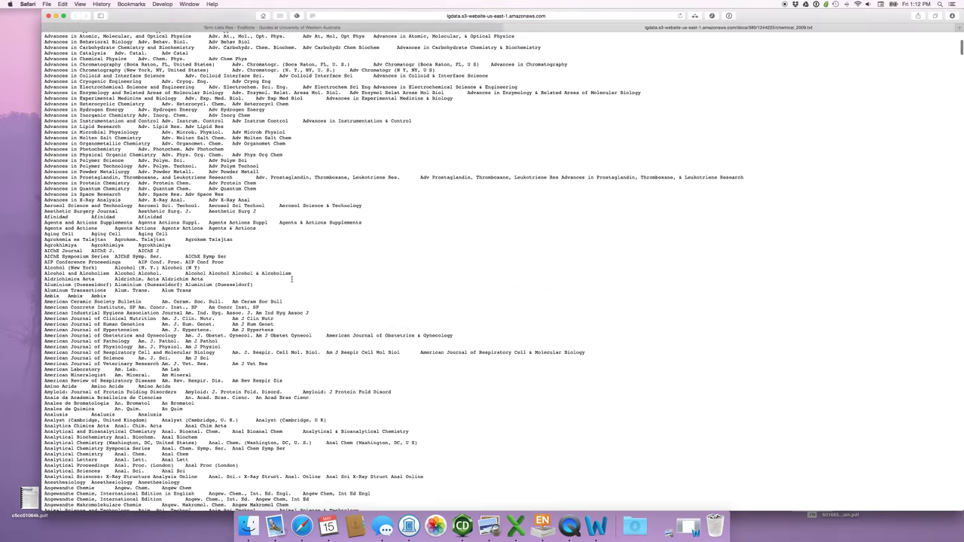
left_click(474, 28)
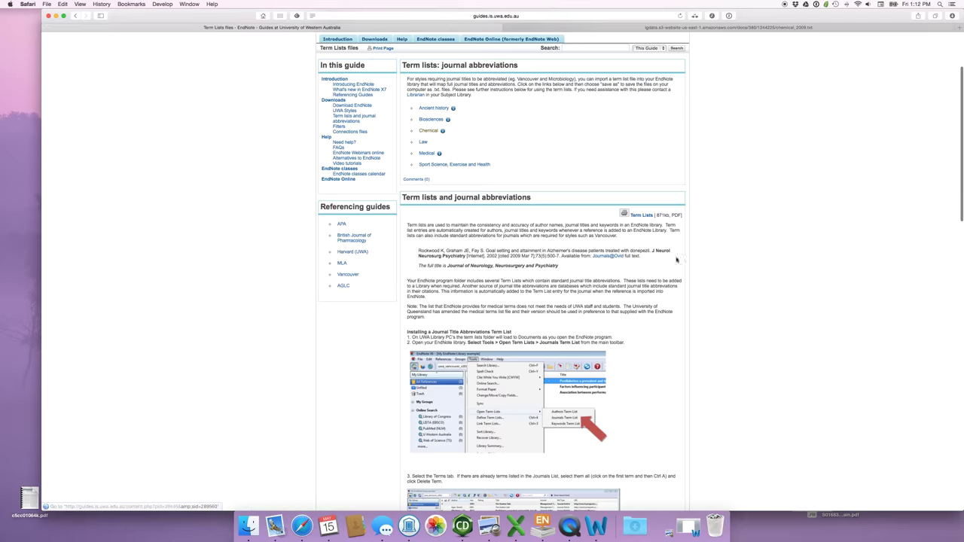
scroll(644, 312, "down", 5)
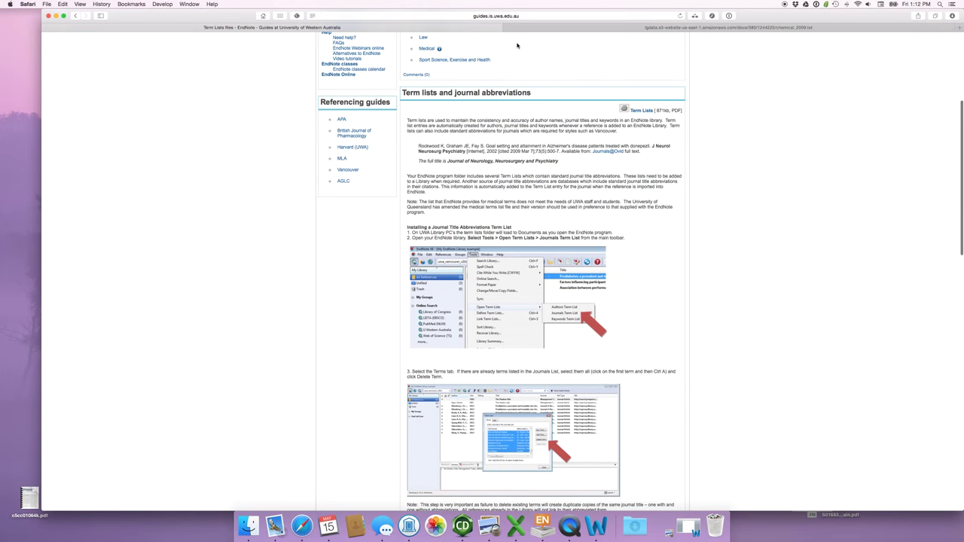
left_click(538, 28)
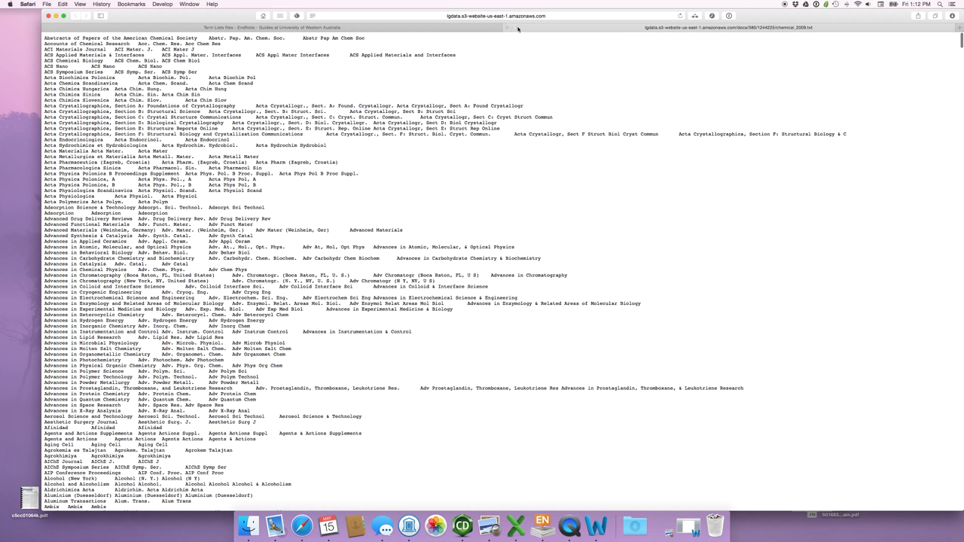
left_click(46, 4)
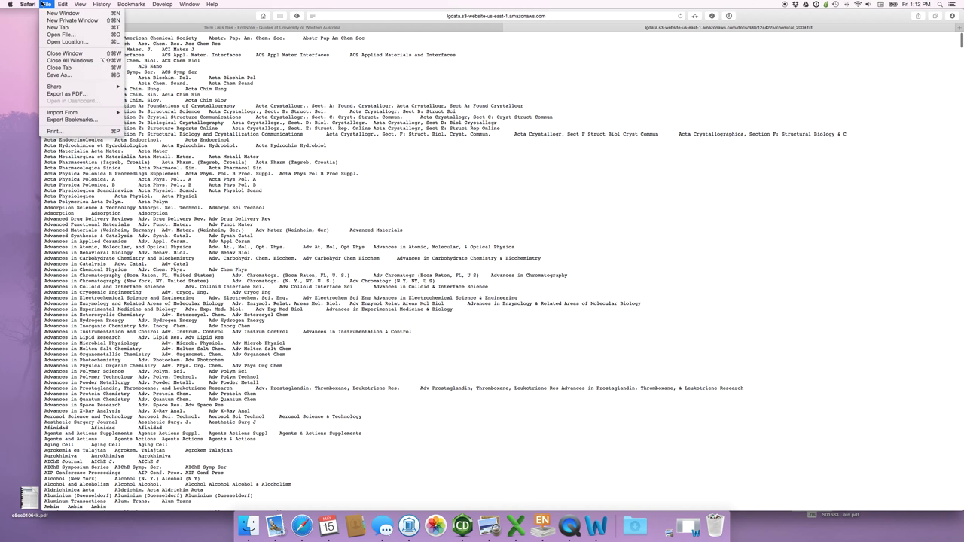
Step: Try saving the chemical_2009.txt list via Save As, then cancel
left_click(94, 74)
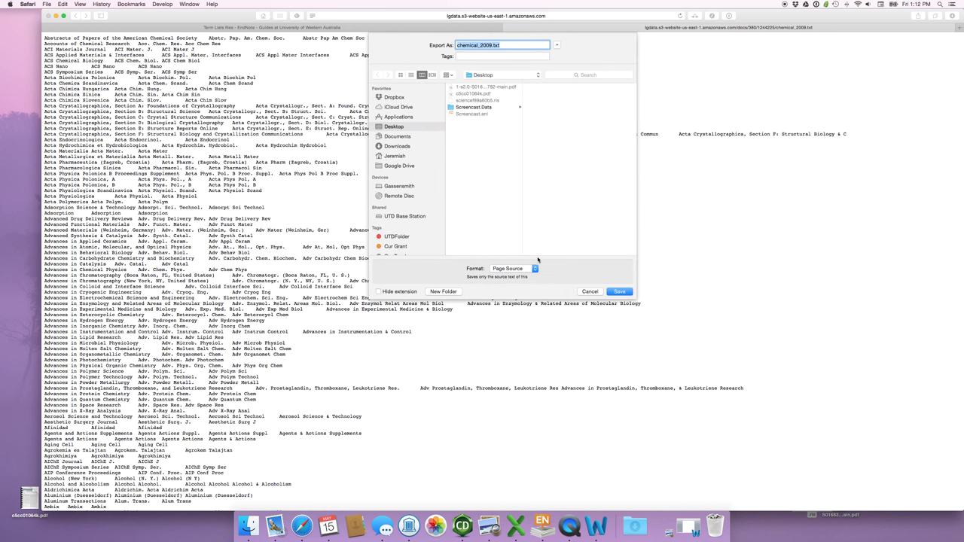
left_click(526, 275)
left_click(553, 276)
left_click(590, 292)
left_click(46, 4)
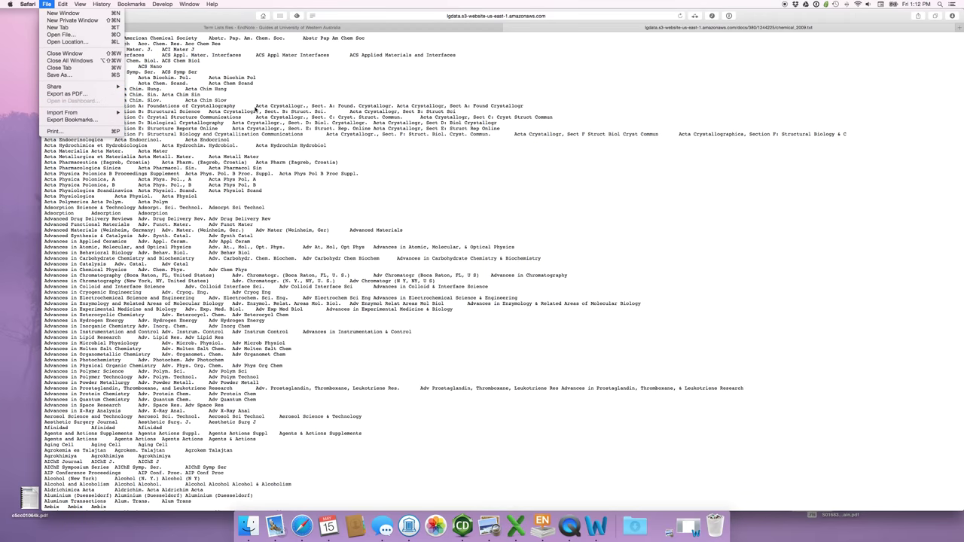
key("Escape")
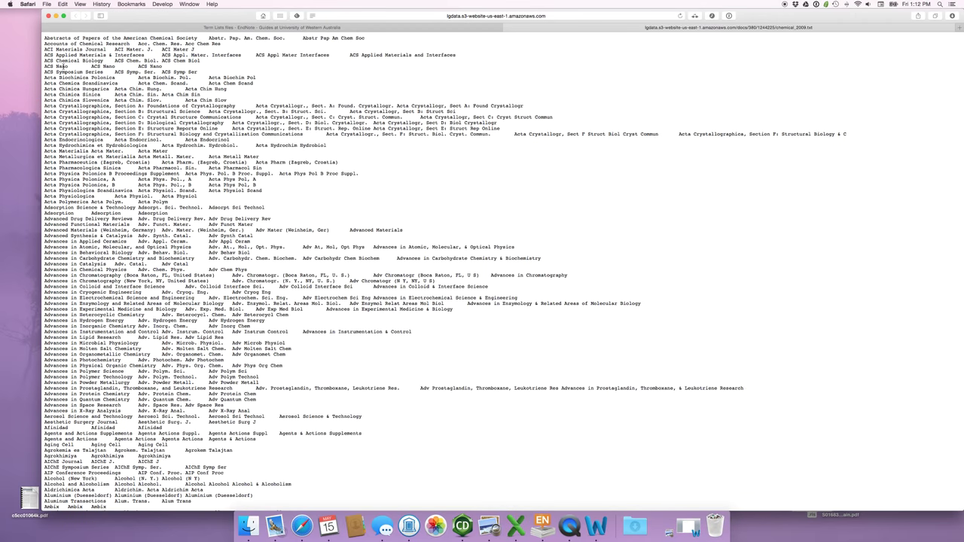
Step: Close the chemical_2009.txt tab and return to the Google results for 'journal abbreviations endnote'
key("super+a")
left_click(258, 72)
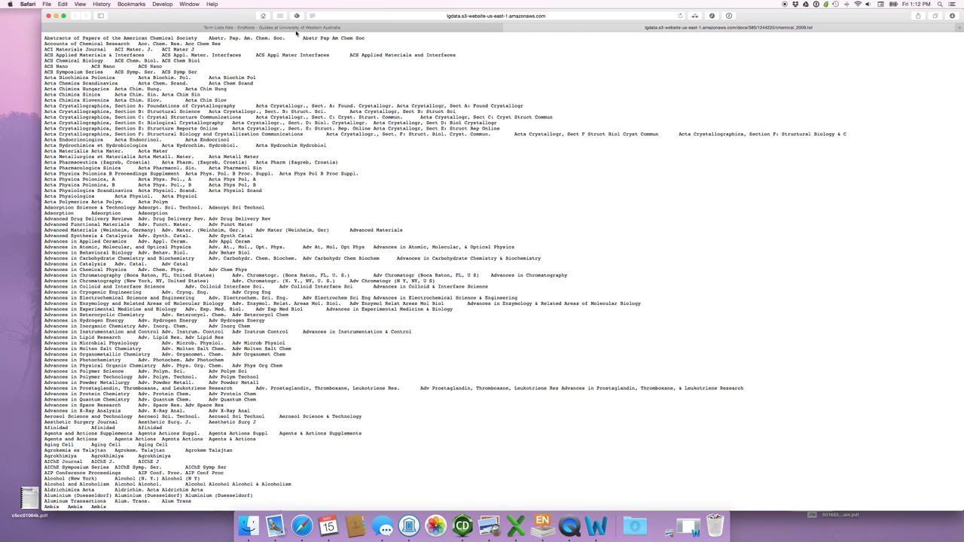
left_click(507, 28)
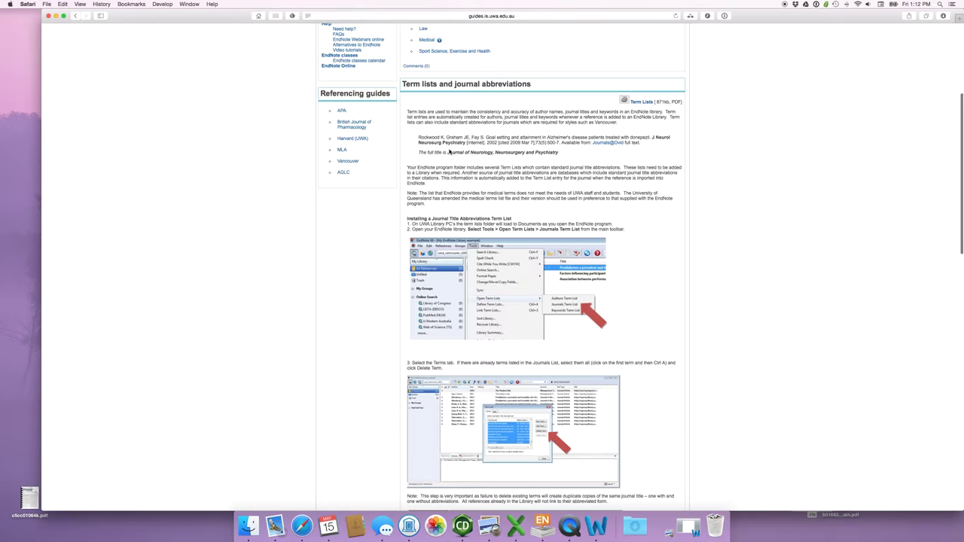
scroll(449, 151, "down", 15)
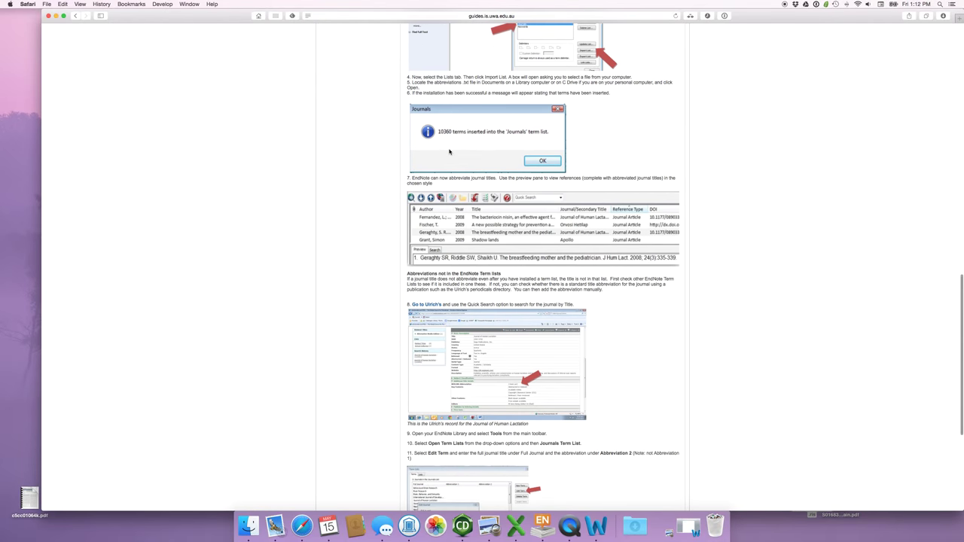
scroll(449, 151, "down", 5)
scroll(500, 168, "left", 10)
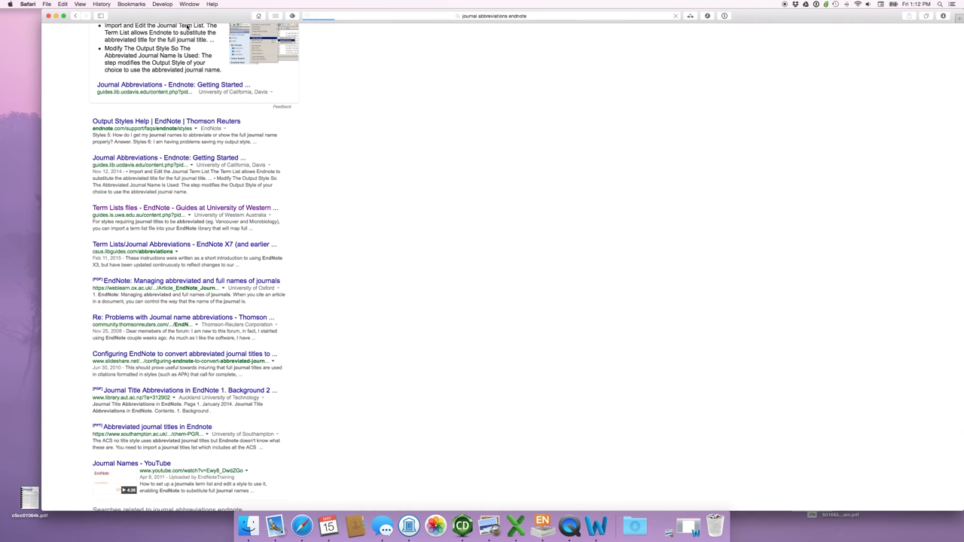
Step: Bring EndNote forward and attach the downloaded article PDF to the Singh 2007 reference
left_click(48, 16)
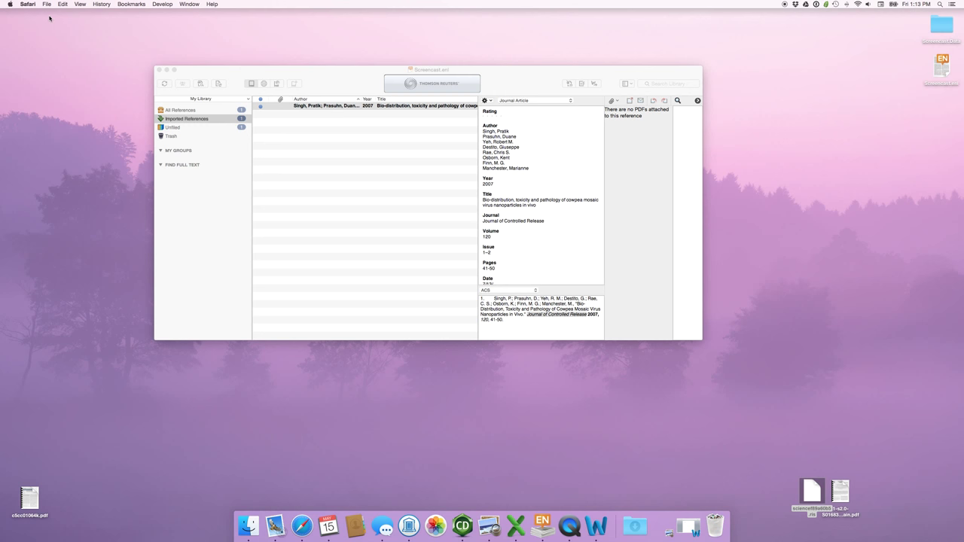
left_click(329, 87)
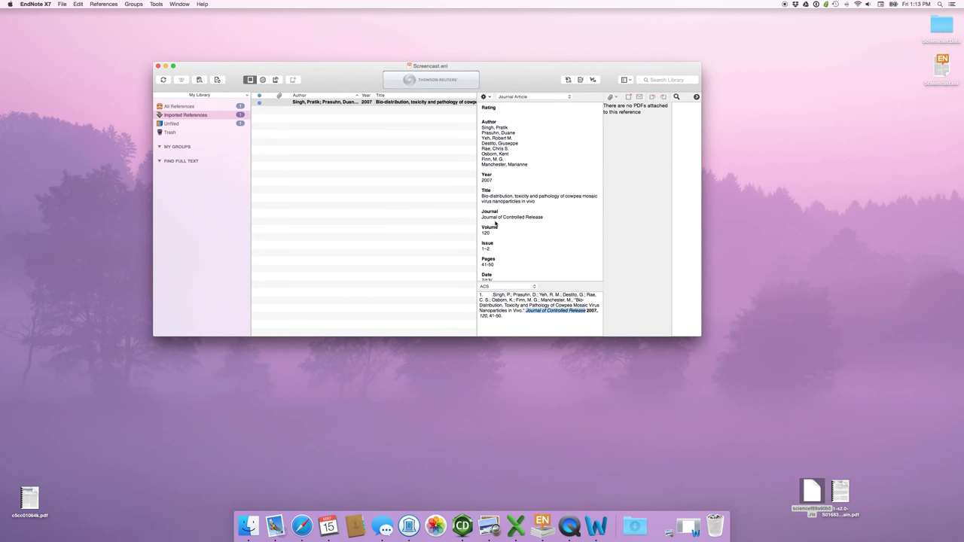
left_click(528, 309)
left_click_drag(839, 491, 341, 110)
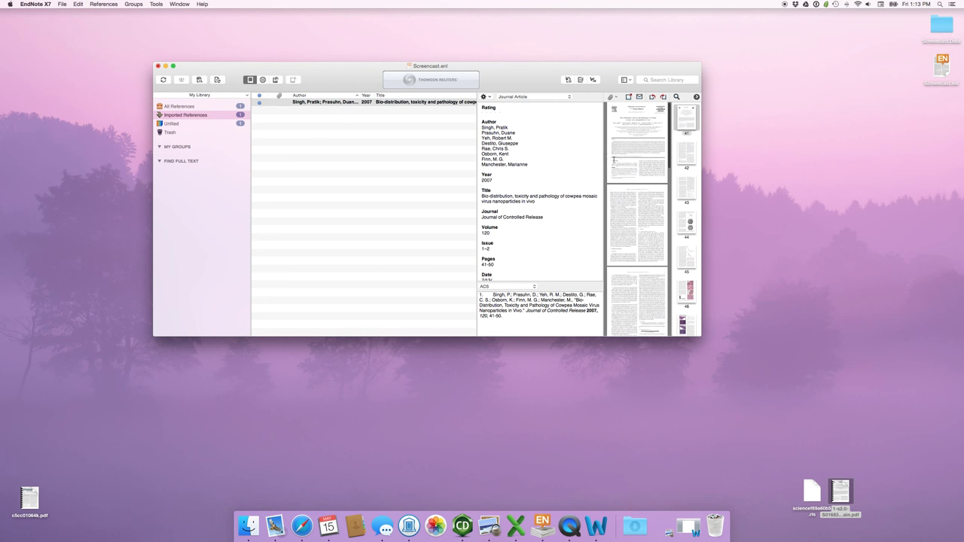
Step: Enlarge the library window, widen the PDF pane and show the PDF's first page
scroll(645, 258, "down", 10)
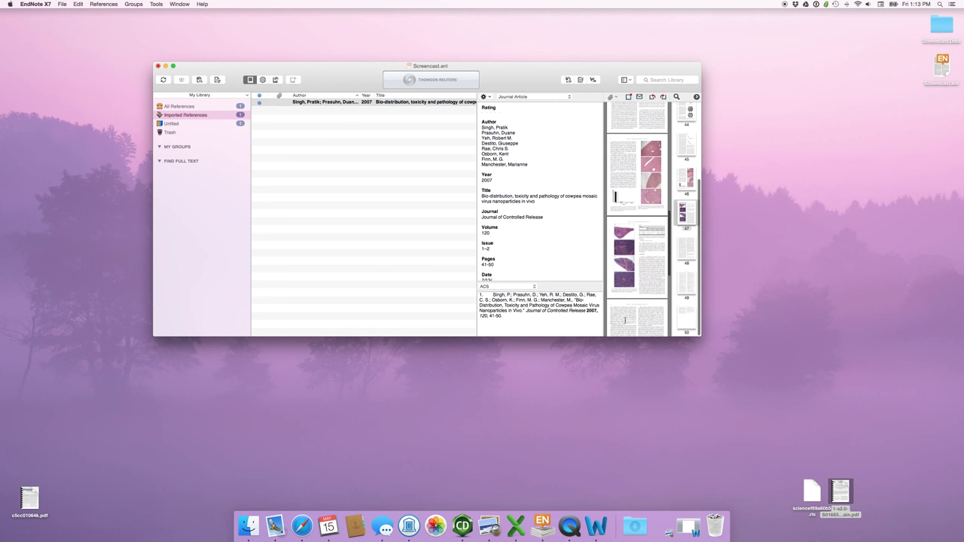
left_click_drag(699, 336, 858, 492)
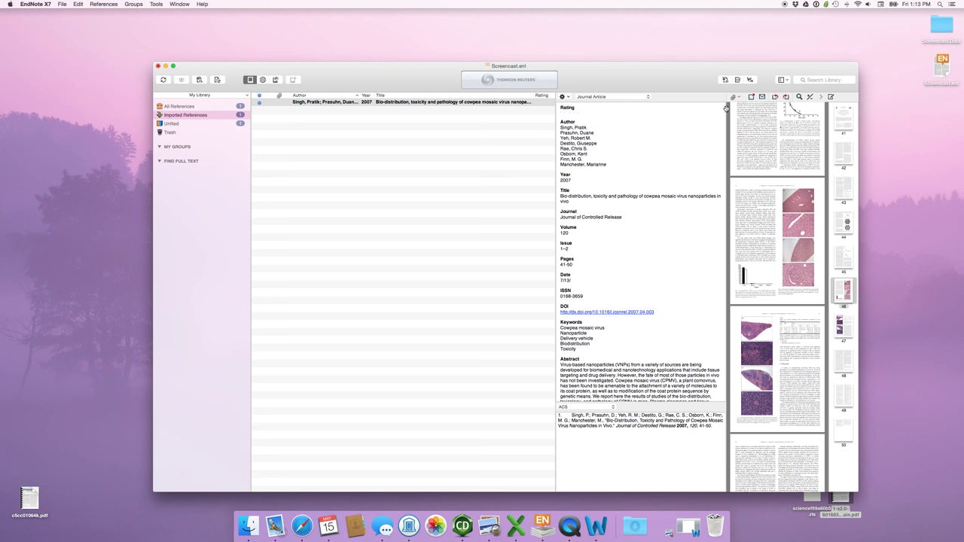
left_click_drag(726, 112, 641, 151)
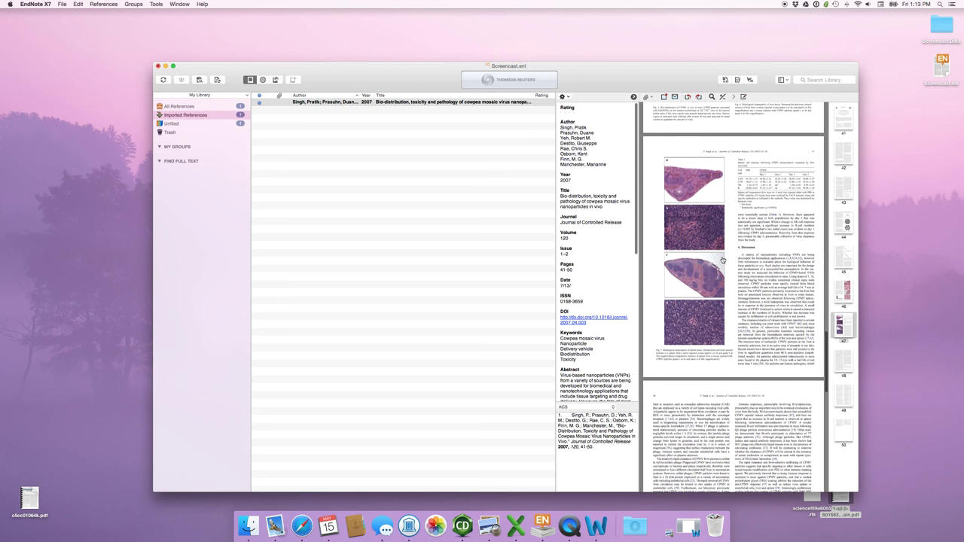
scroll(722, 260, "up", 10)
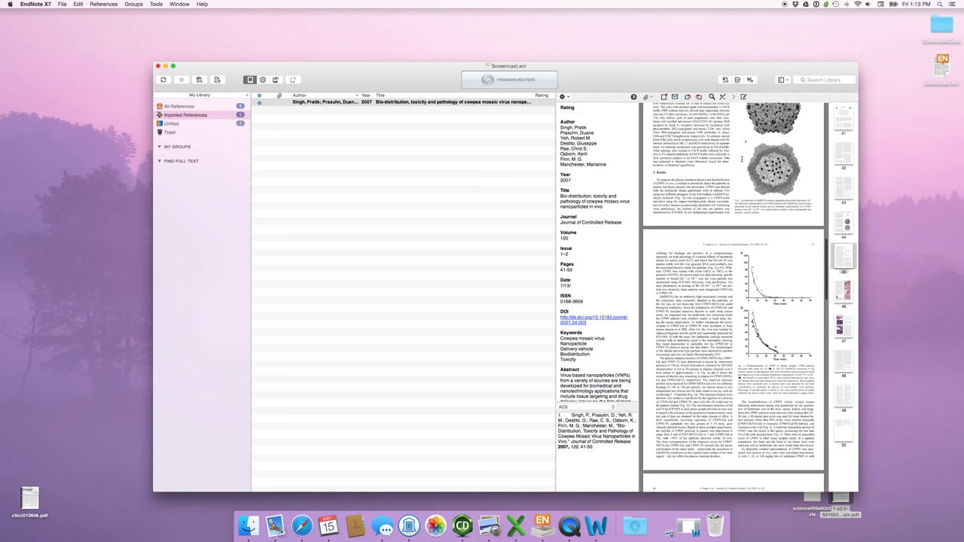
left_click(843, 117)
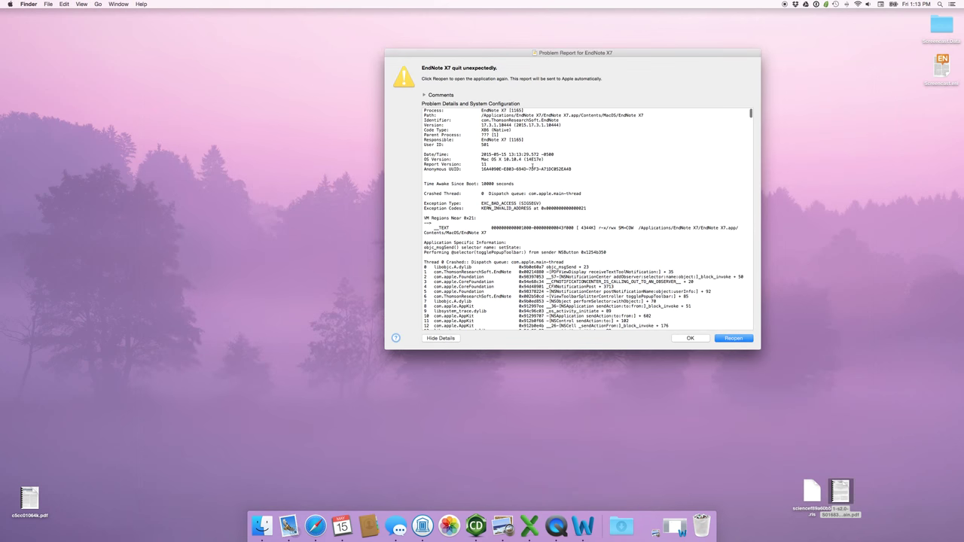
Step: Relaunch EndNote after the crash and reattach the article PDF to the Singh reference
left_click(733, 338)
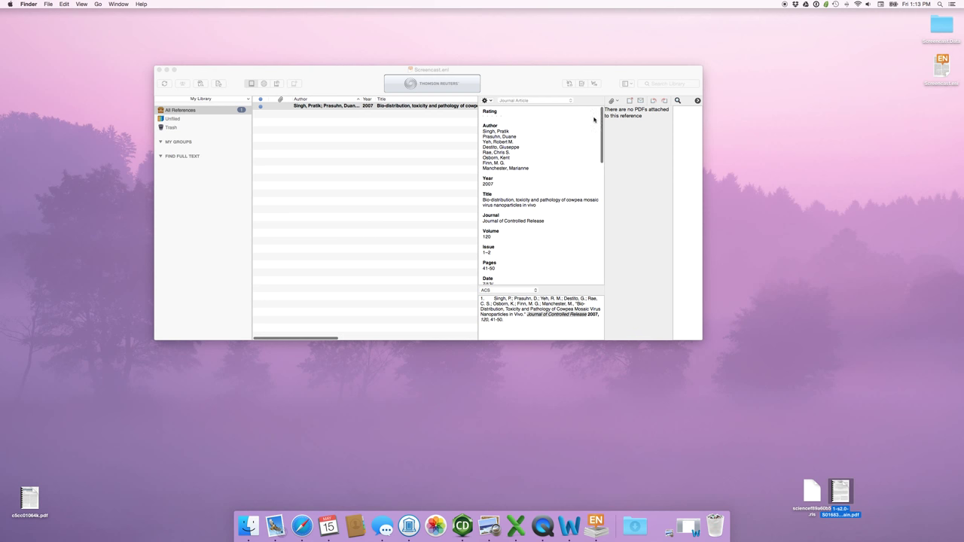
left_click_drag(840, 493, 415, 144)
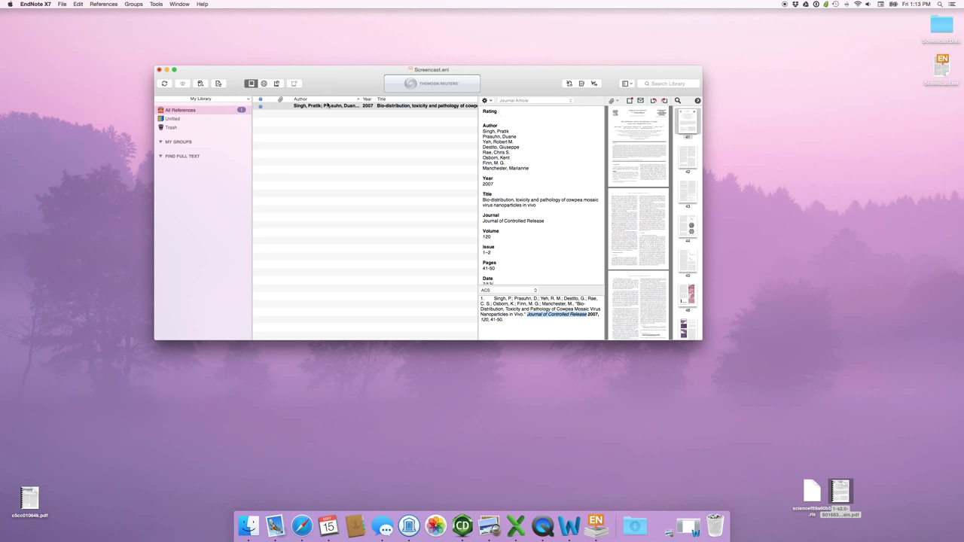
left_click(569, 525)
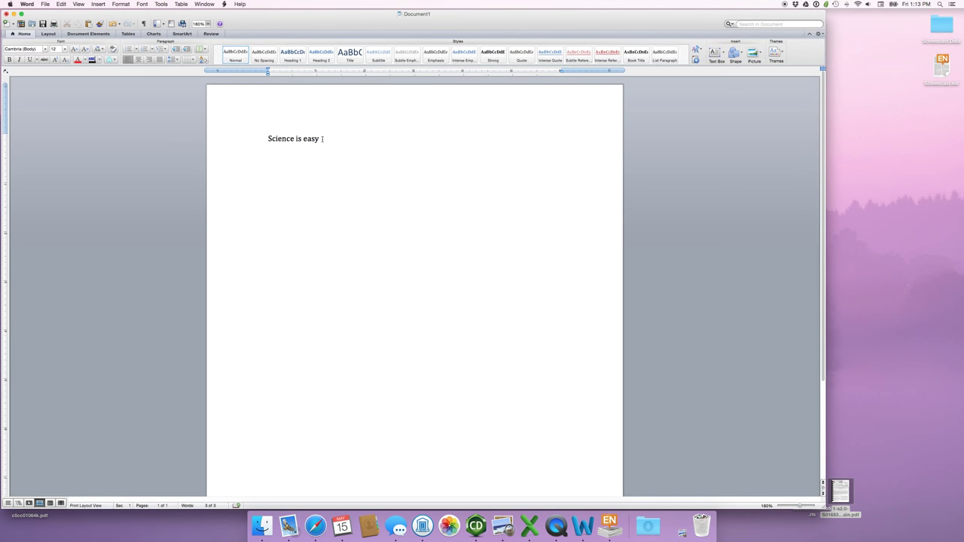
Step: Finish the sentence with 'and I am good at it.' and start a citation after 'easy'
type("and I am good at it.")
left_click(319, 139)
left_click(161, 3)
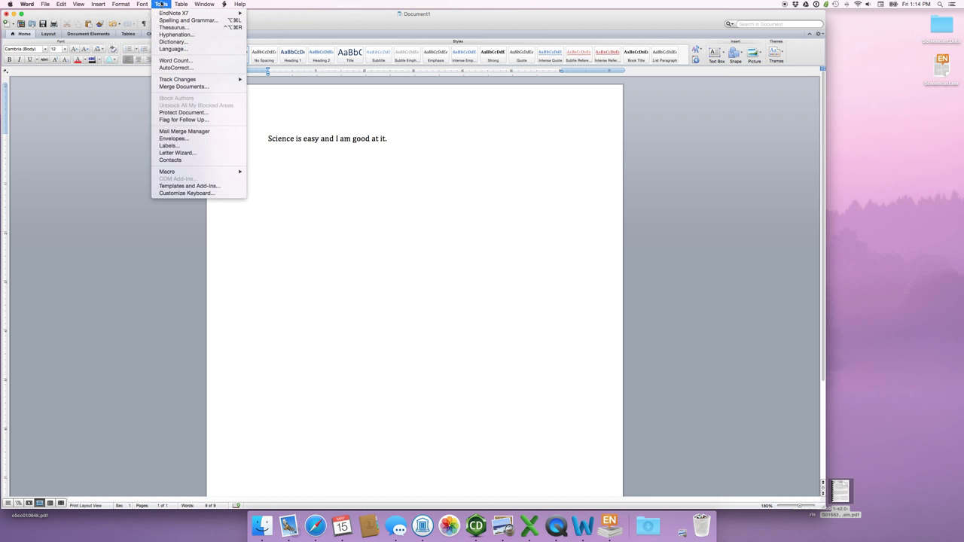
mouse_move(195, 15)
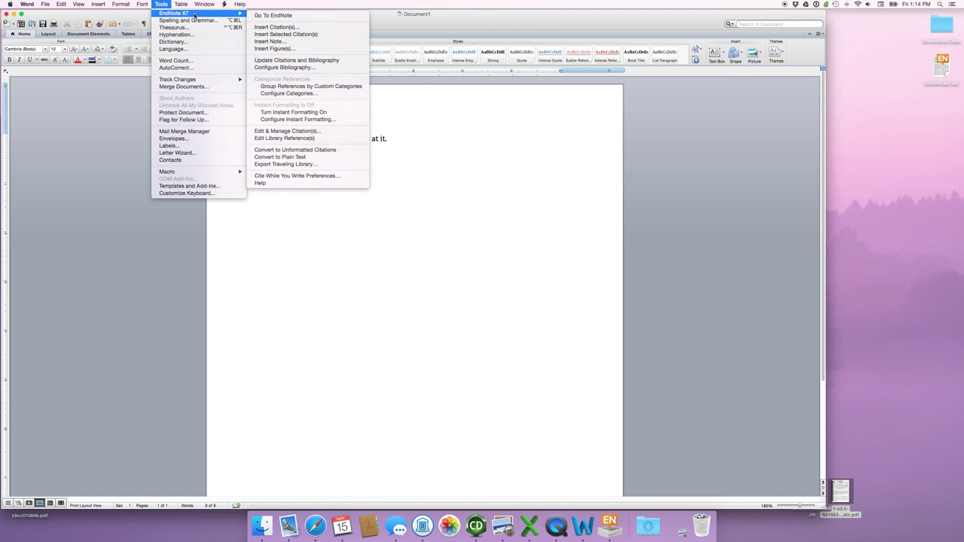
left_click(314, 27)
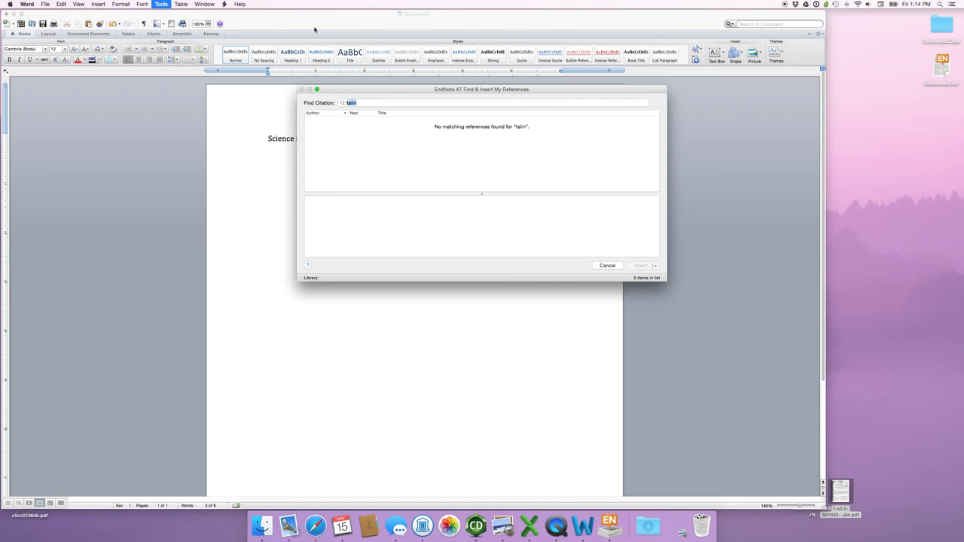
key("BackSpace")
Step: Copy the surname Singh from EndNote, search it, and insert the Singh 2007 citation
key("super+Tab")
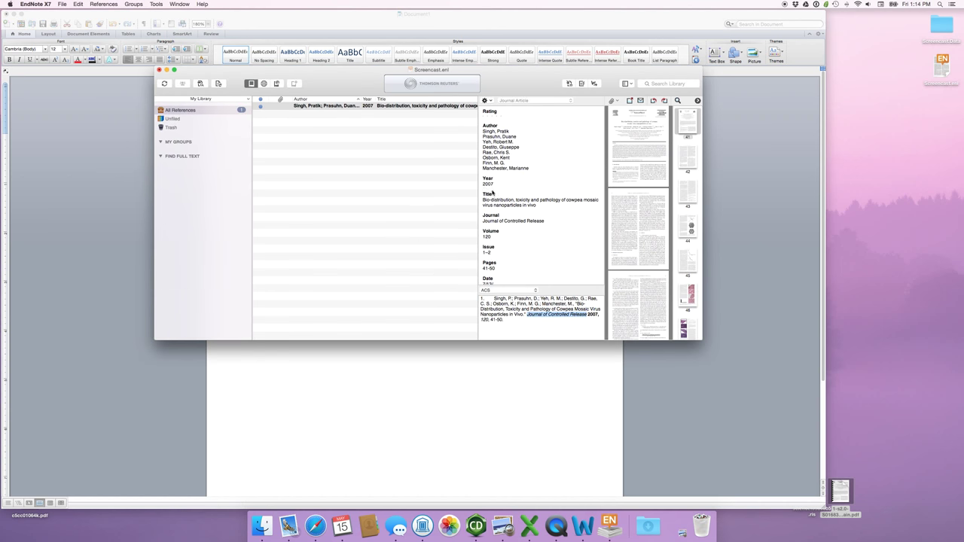
scroll(558, 158, "up", 2)
double_click(488, 131)
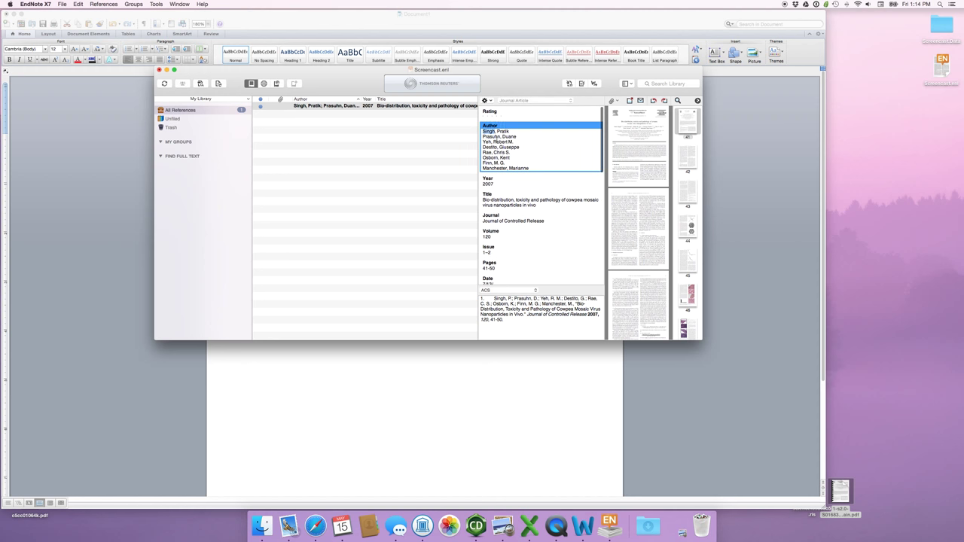
key("super+c")
key("super+Tab")
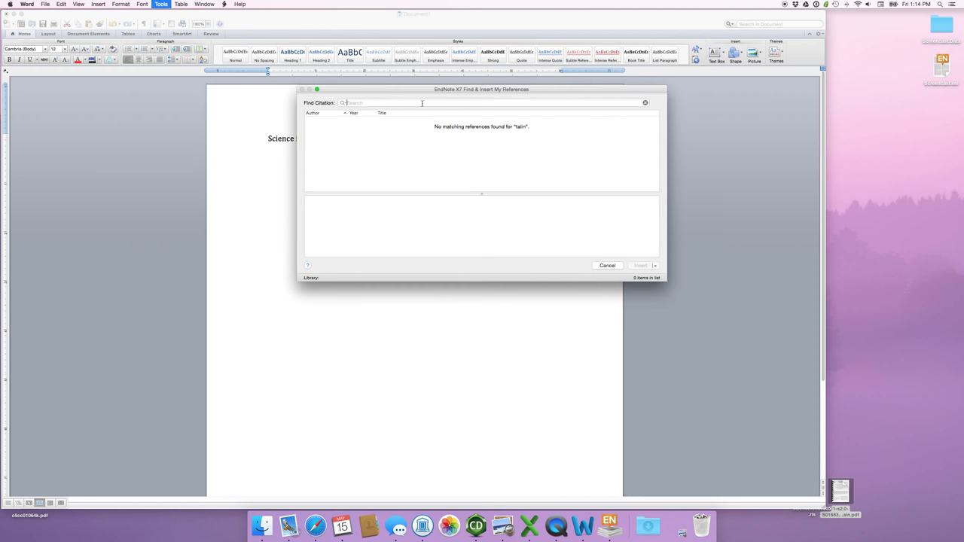
key("super+v")
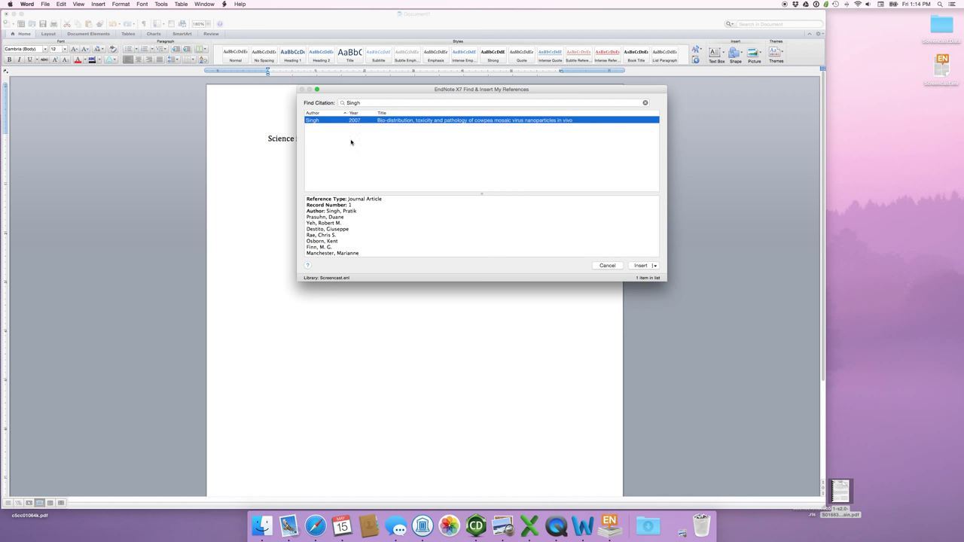
left_click(643, 266)
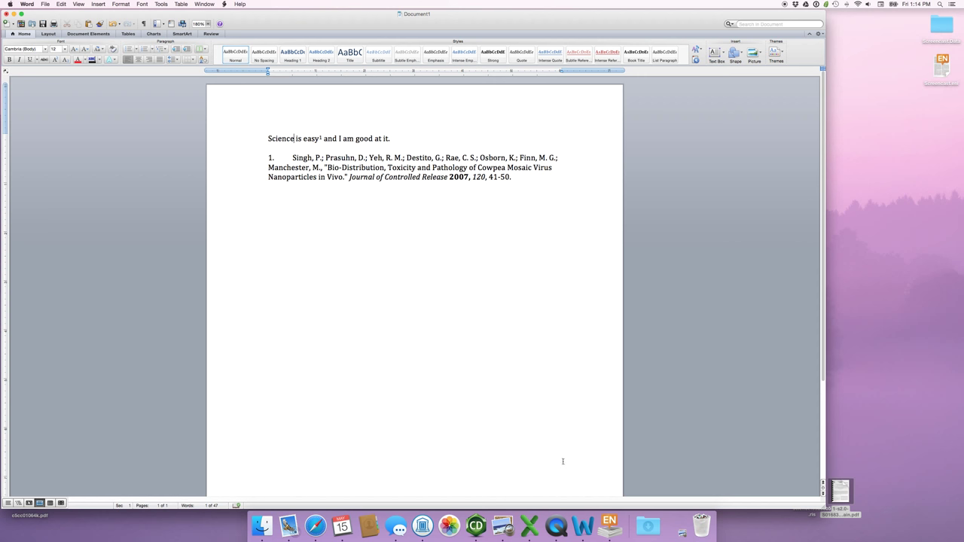
left_click(611, 520)
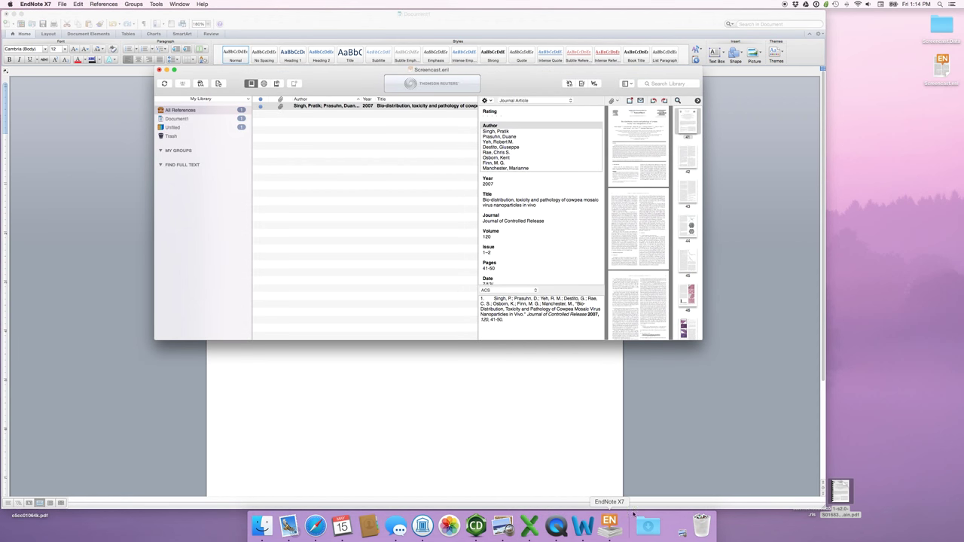
Step: Open the recent library ACS-PRF 2015.enl and browse its references
left_click(62, 4)
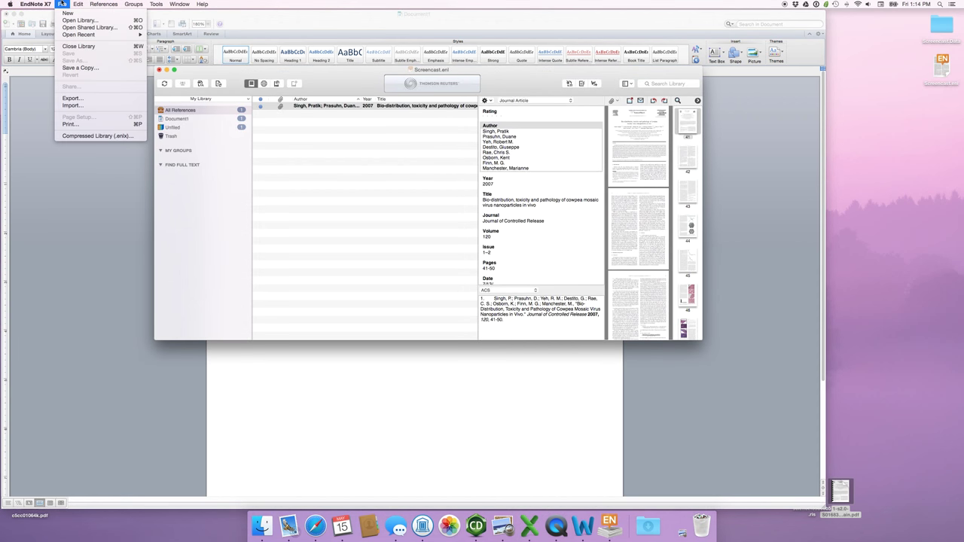
mouse_move(77, 35)
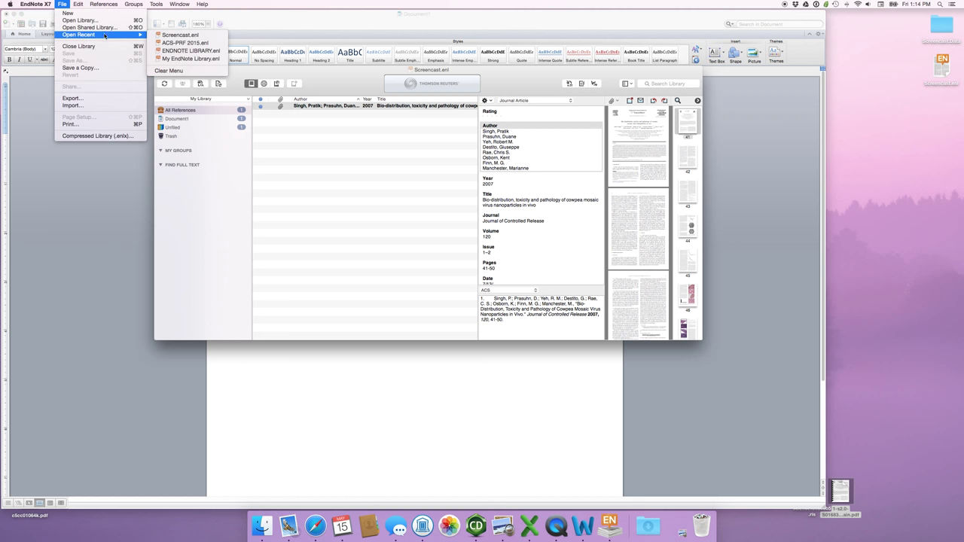
left_click(217, 44)
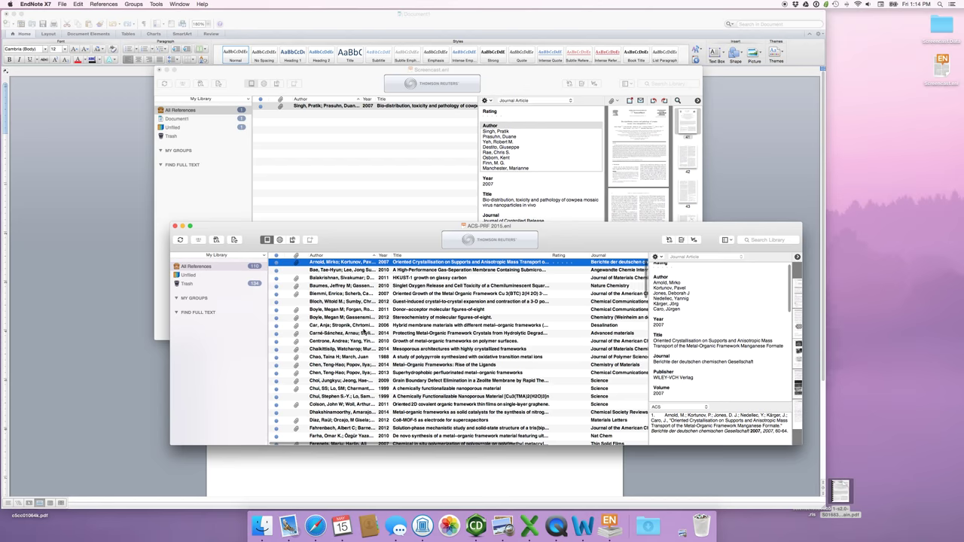
scroll(366, 333, "down", 10)
scroll(366, 334, "down", 2)
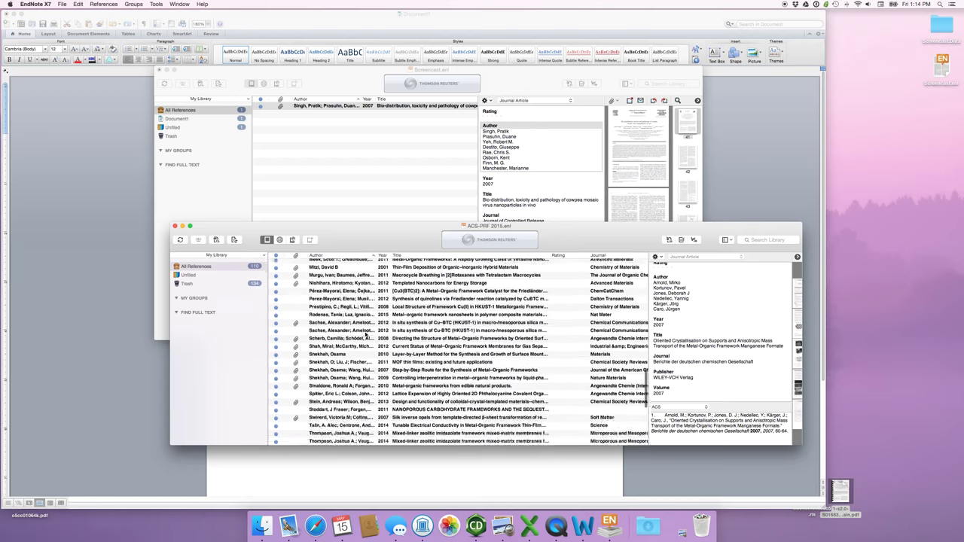
scroll(366, 334, "up", 12)
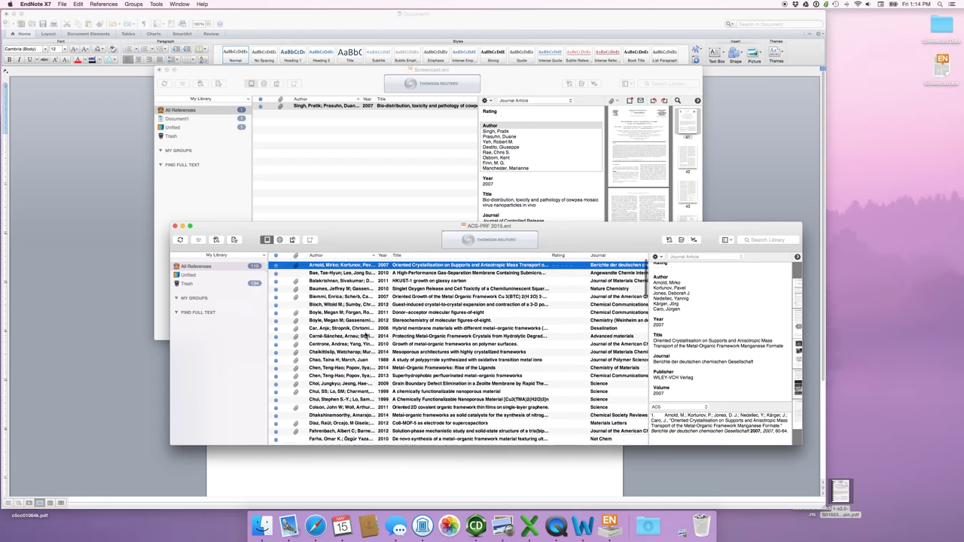
scroll(470, 309, "down", 3)
Step: Select the Chen 2014 reference, close the Screencast library, and reposition the ACS-PRF window
left_click(470, 309)
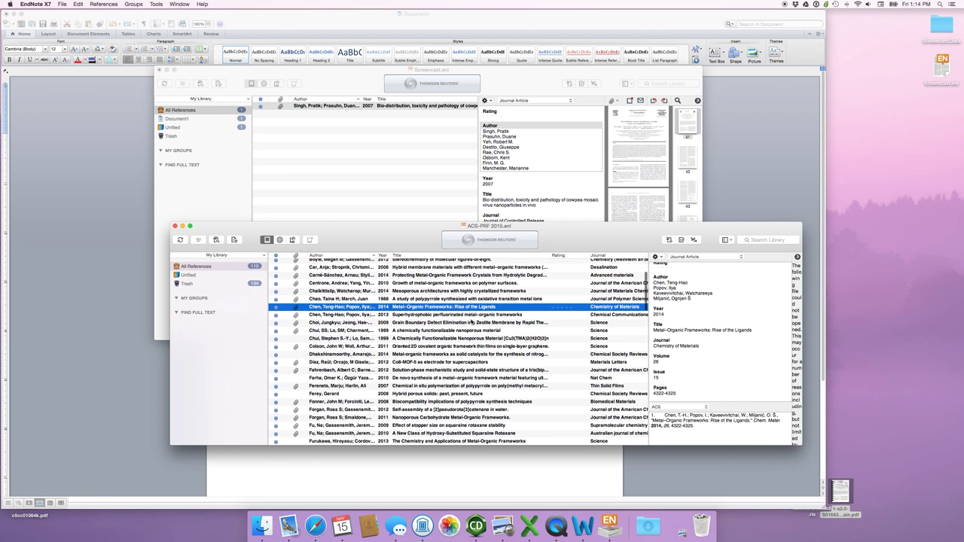
scroll(452, 339, "up", 3)
left_click(360, 173)
left_click_drag(181, 71, 214, 66)
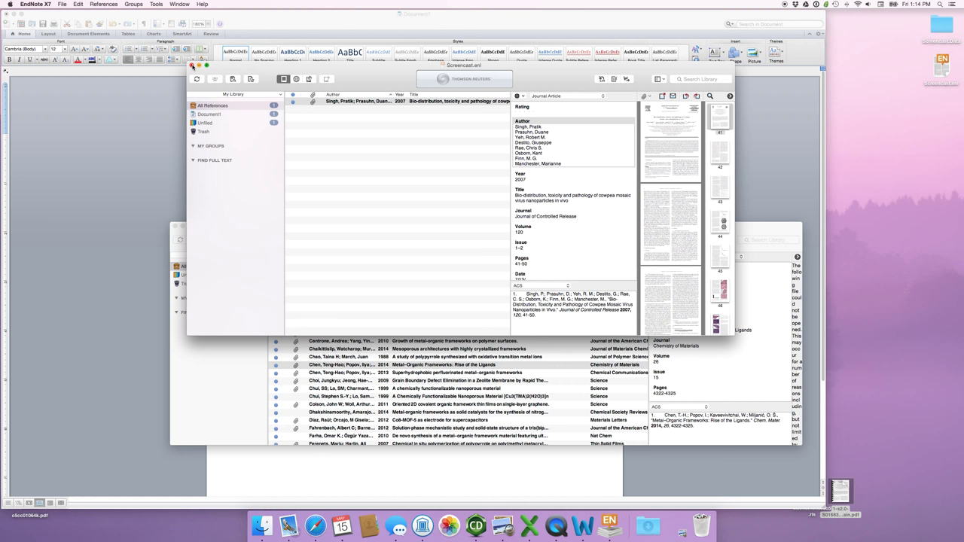
left_click(192, 66)
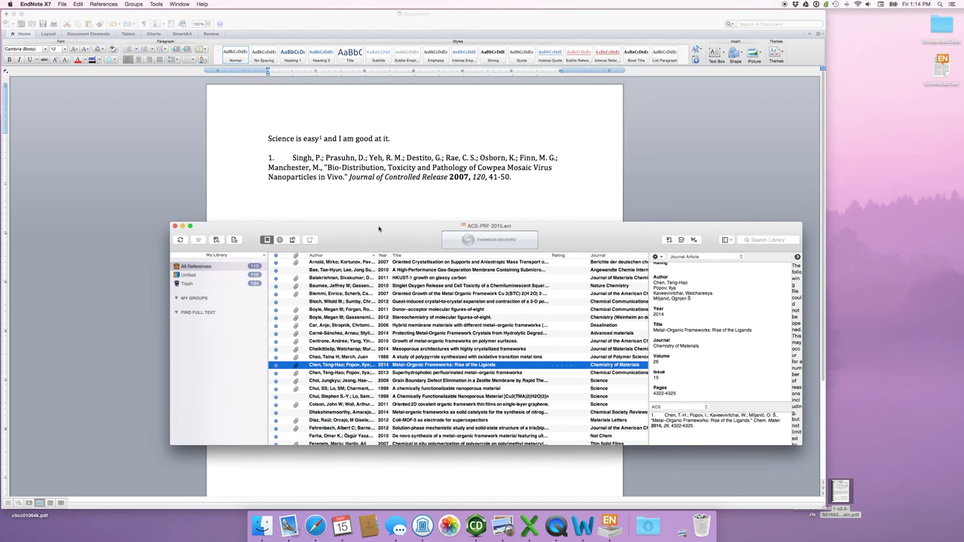
left_click_drag(379, 229, 387, 261)
Step: In Word, add a new paragraph beginning 'MOFs are great but they have limitations...'
left_click(442, 208)
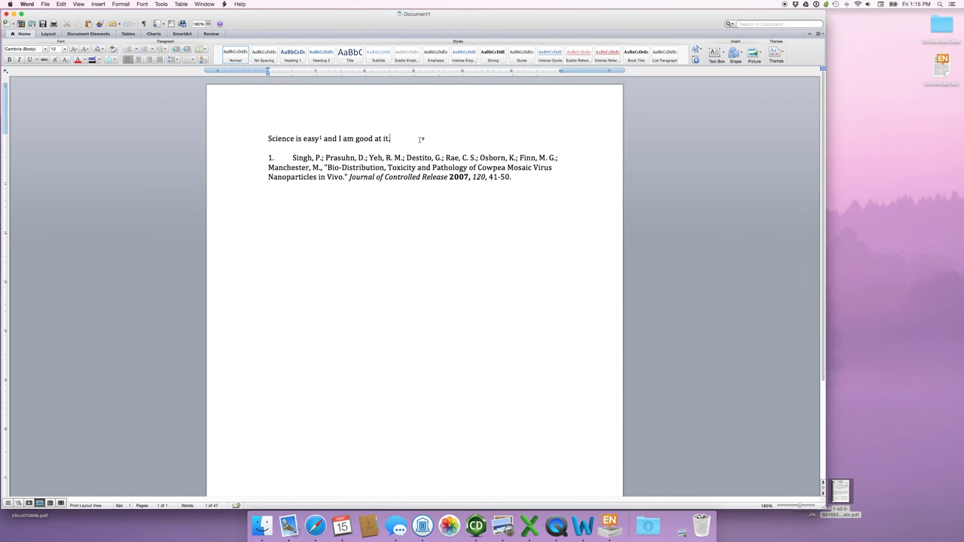
key("Return")
key("Return")
key("Return")
type("MOFs are great")
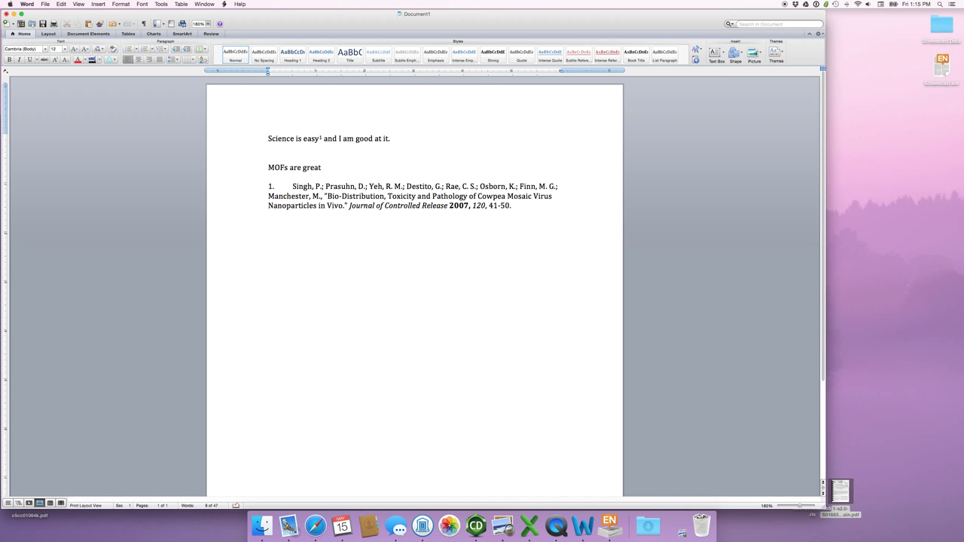
type(" but they have limitations and you should know ab")
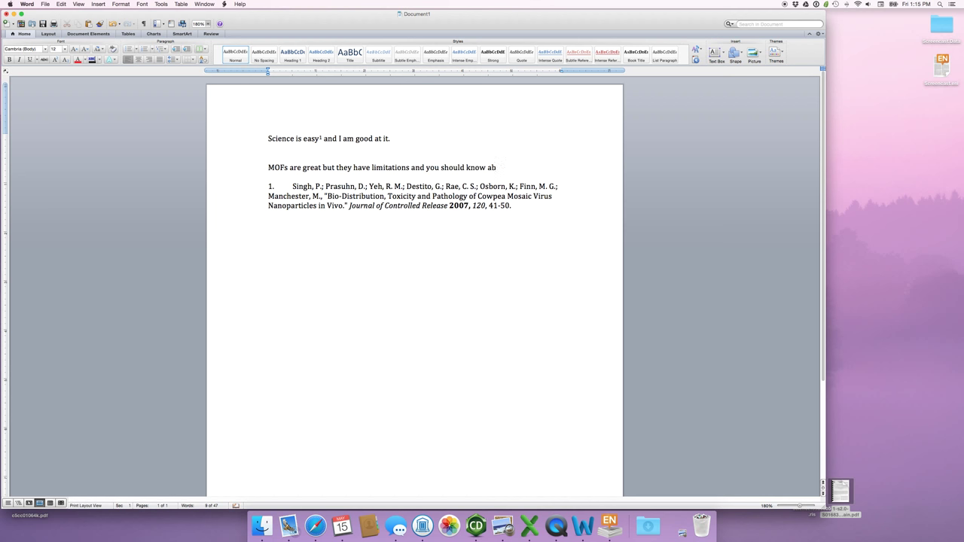
type("out them because we a")
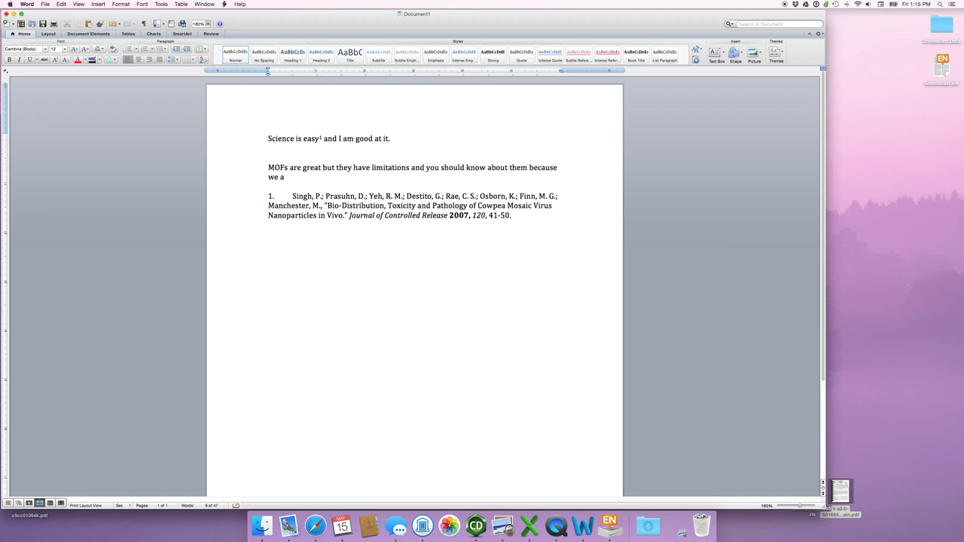
type("re going to fix some of t")
Step: Correct the paragraph ending so it reads '...we are going to fix some of them...'
key("BackSpace")
type("some of them at")
key("BackSpace")
key("BackSpace")
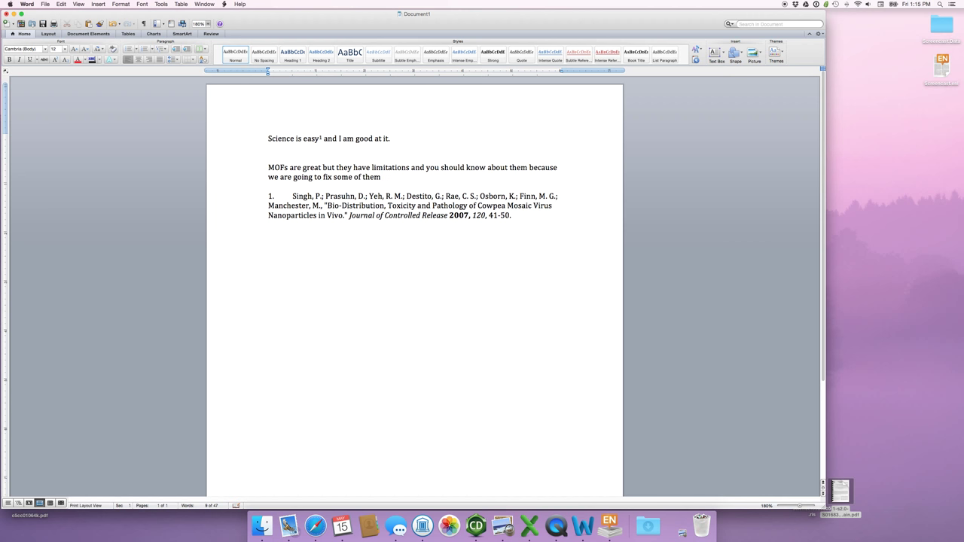
type("...")
Step: Place the cursor after 'limitations' and bring up the EndNote X7 citation commands
left_click(410, 167)
left_click(160, 5)
left_click(163, 5)
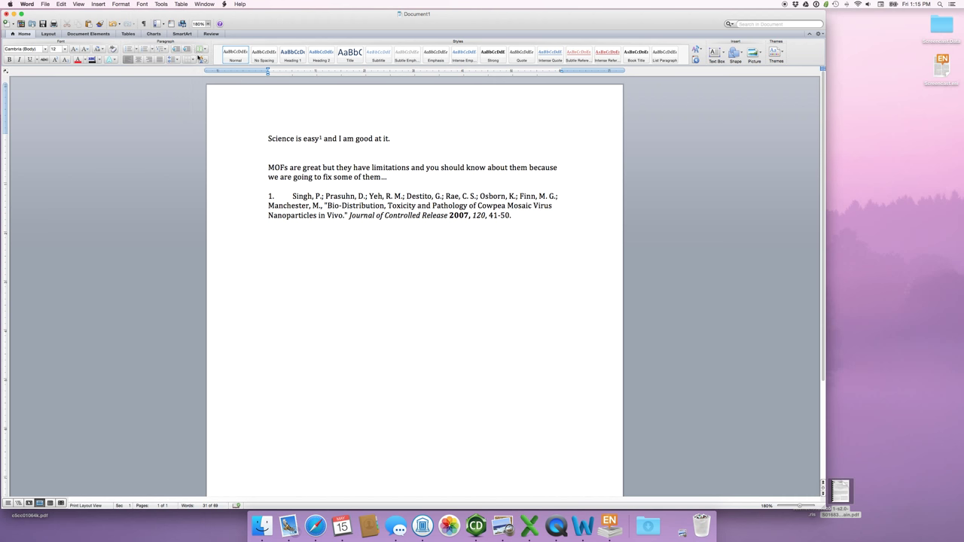
left_click(165, 5)
mouse_move(224, 14)
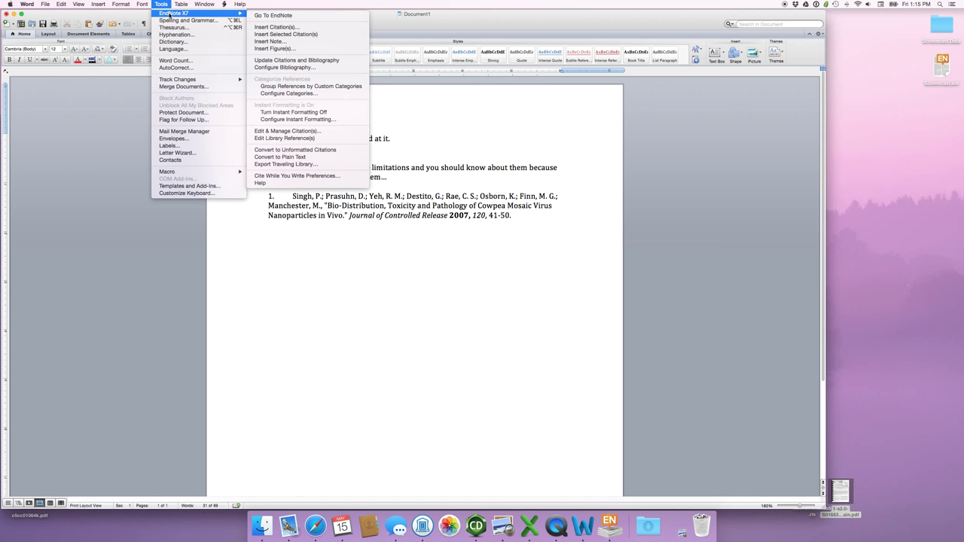
left_click(328, 27)
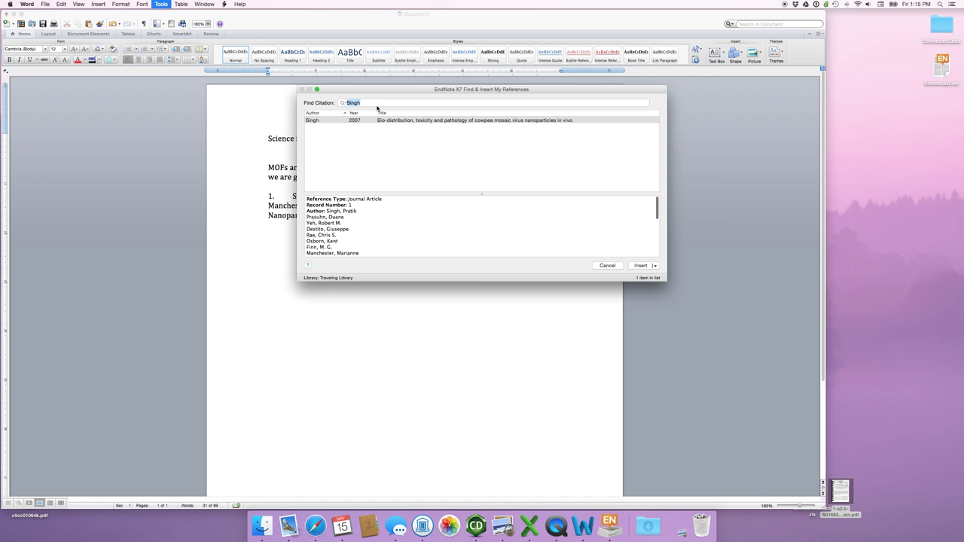
key("BackSpace")
left_click(606, 265)
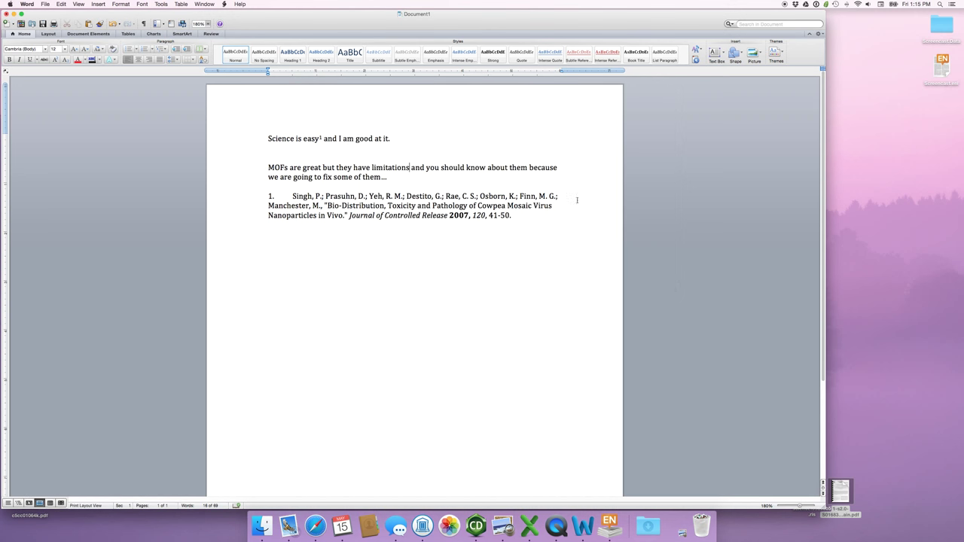
left_click(162, 5)
mouse_move(181, 13)
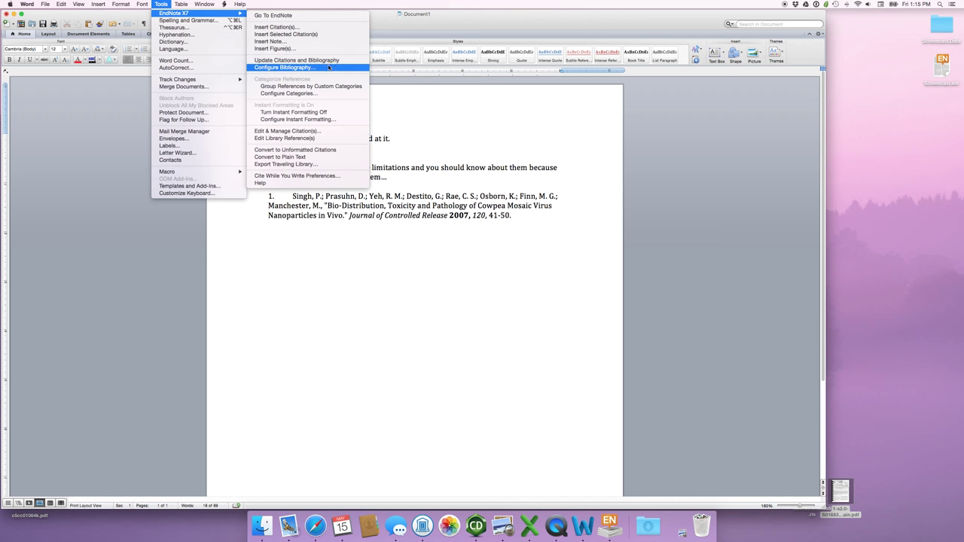
Step: Try searching the citation finder for 'chen' and 'limitations', then clear the search
left_click(314, 28)
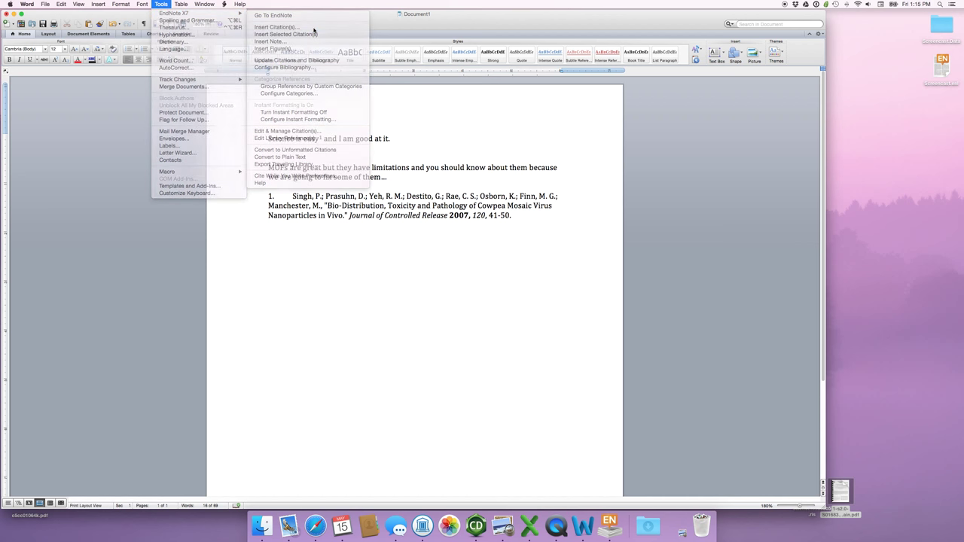
left_click(609, 523)
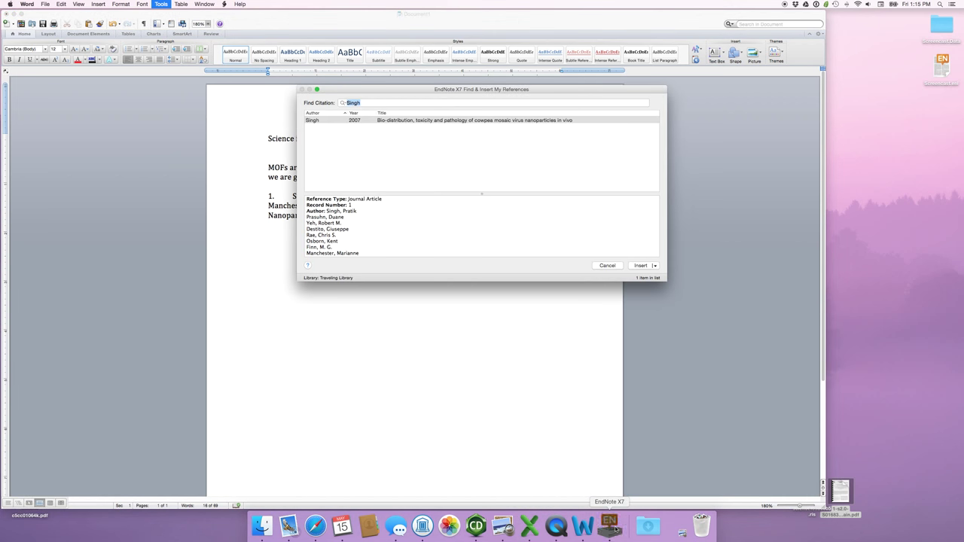
left_click(370, 148)
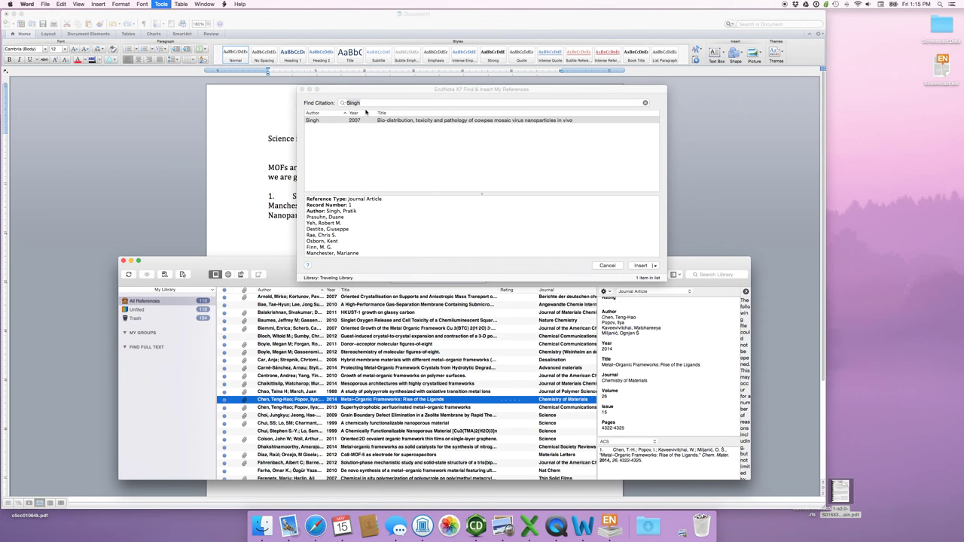
type("chen")
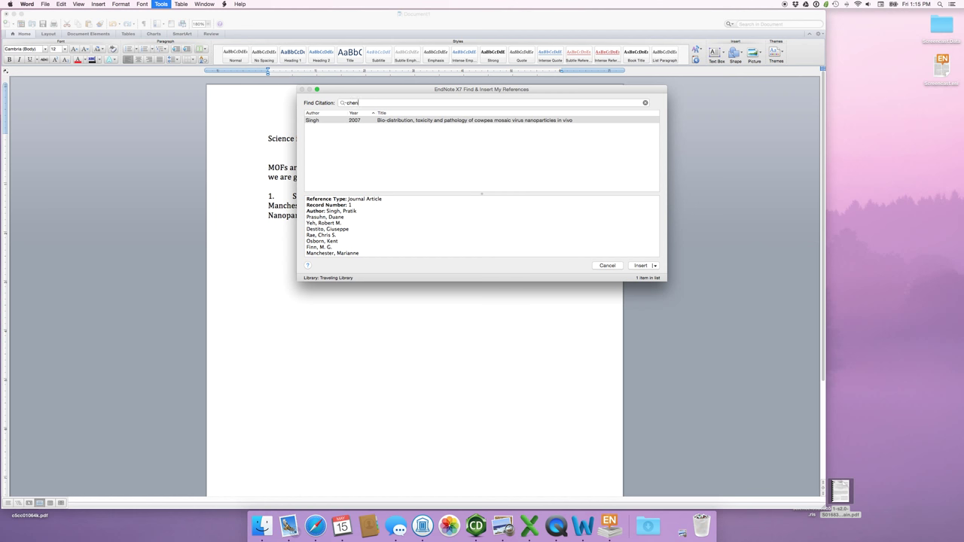
double_click(359, 102)
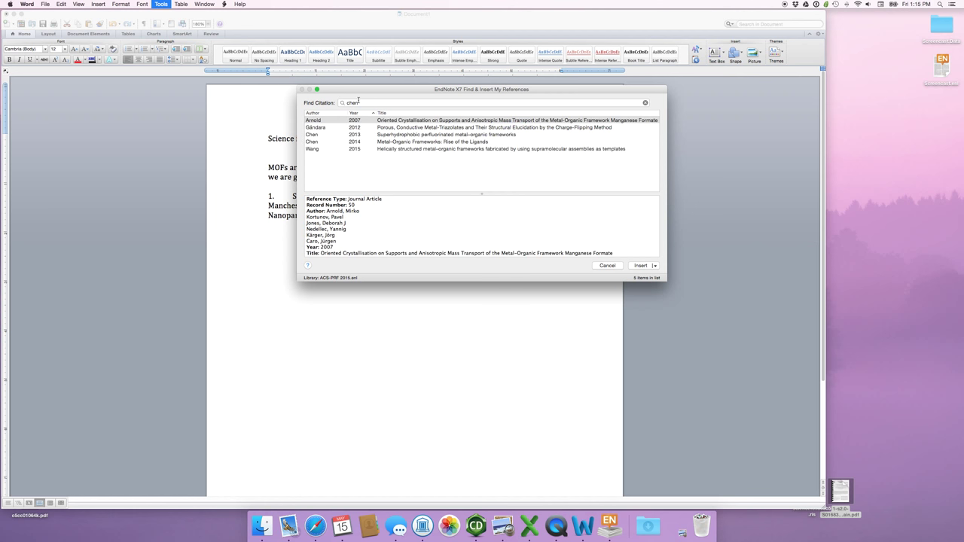
type("limitations")
key("Return")
key("Return")
key("BackSpace")
key("super+Tab")
scroll(354, 392, "down", 3)
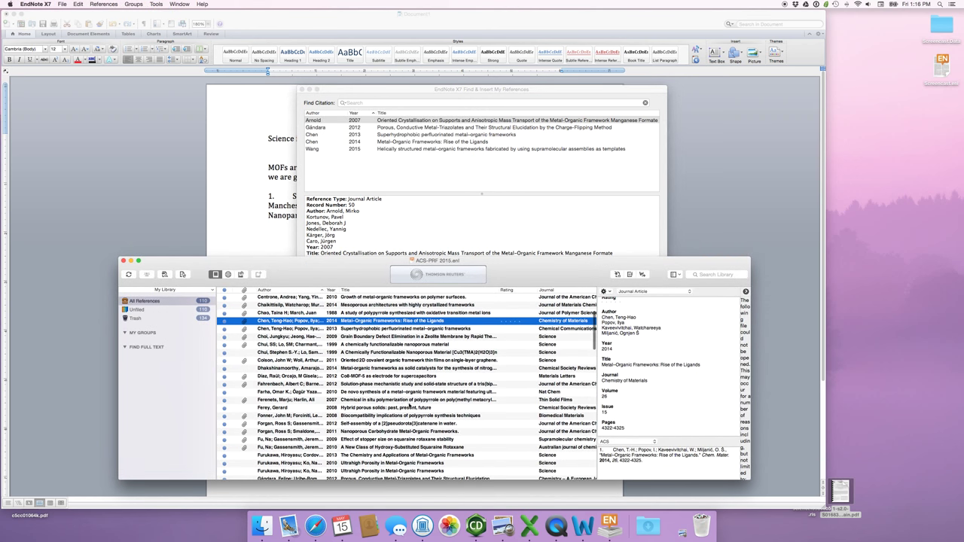
left_click(382, 110)
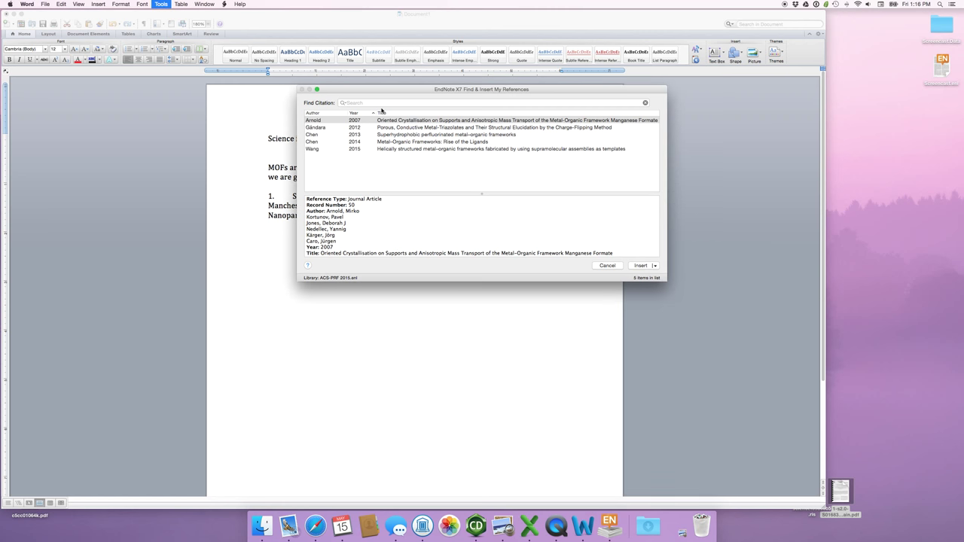
Step: Search 'MOF' and insert the 2011 J. Am. Chem. Soc. Gassensmith paper as citation 2
type("MOF")
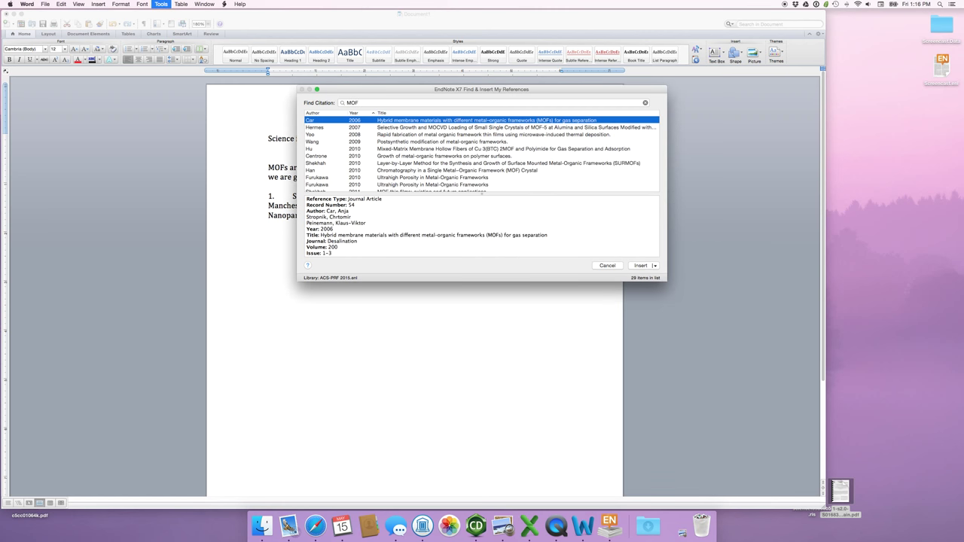
scroll(383, 161, "down", 5)
scroll(452, 161, "up", 5)
scroll(492, 161, "down", 3)
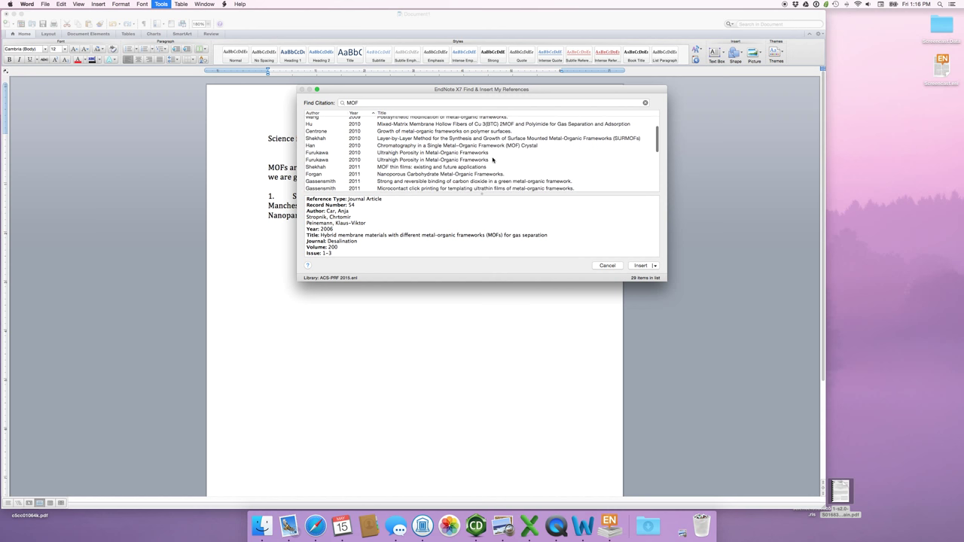
scroll(437, 159, "down", 2)
left_click(438, 160)
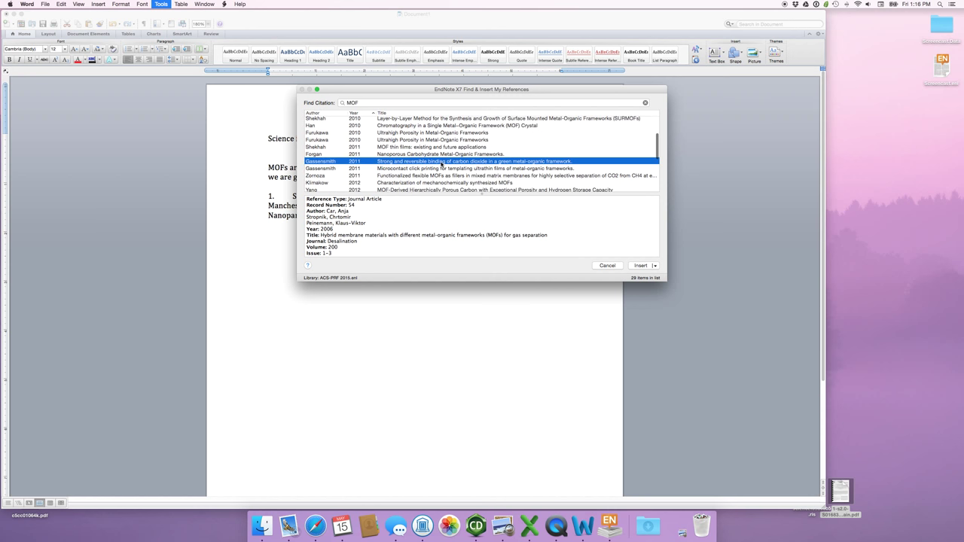
left_click(644, 266)
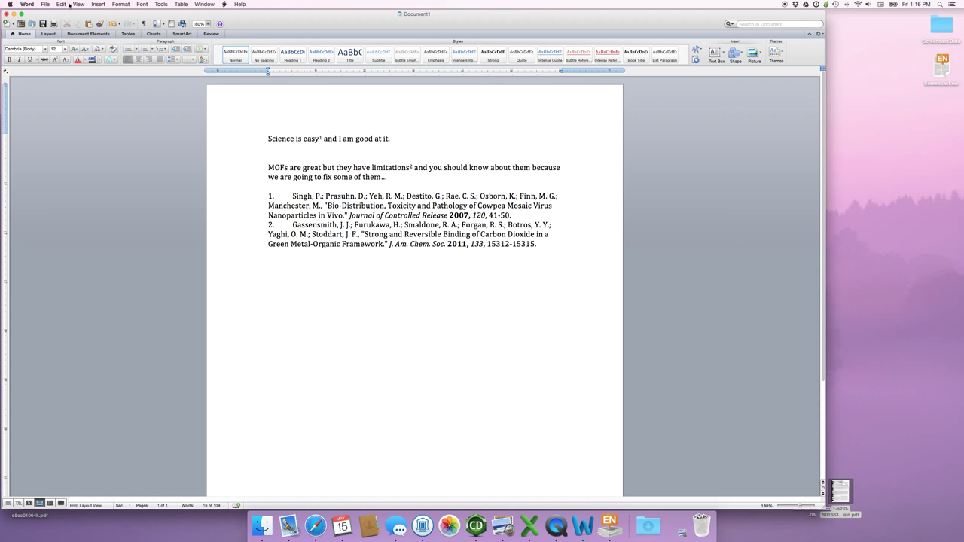
left_click(98, 4)
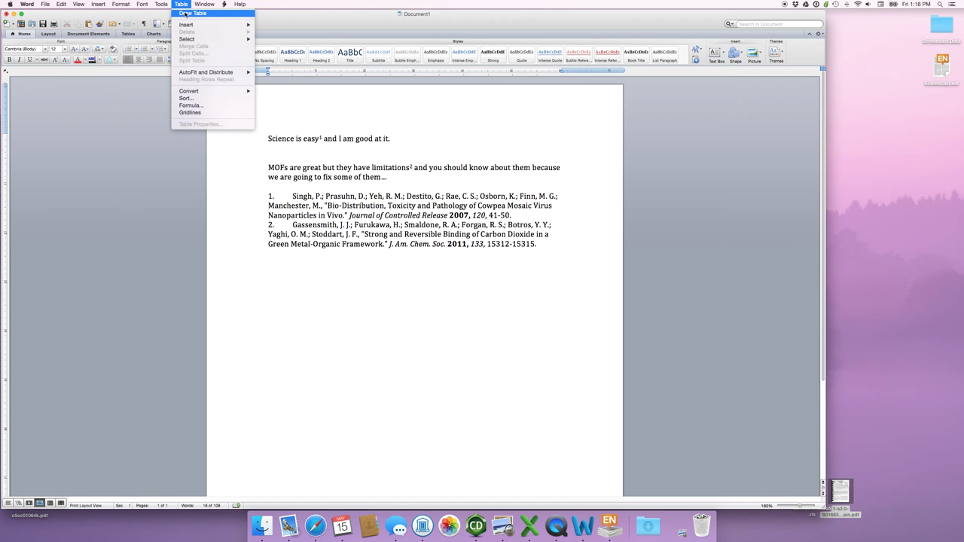
Step: Search 'great' and cite the 2011 Adv. Mater. Meek review after 'great'
mouse_move(223, 14)
left_click(282, 27)
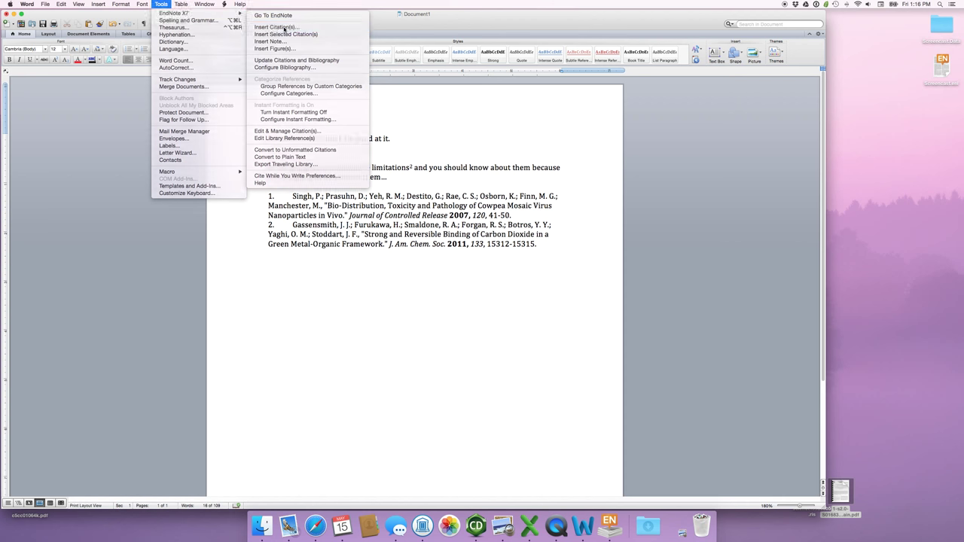
left_click_drag(335, 89, 500, 122)
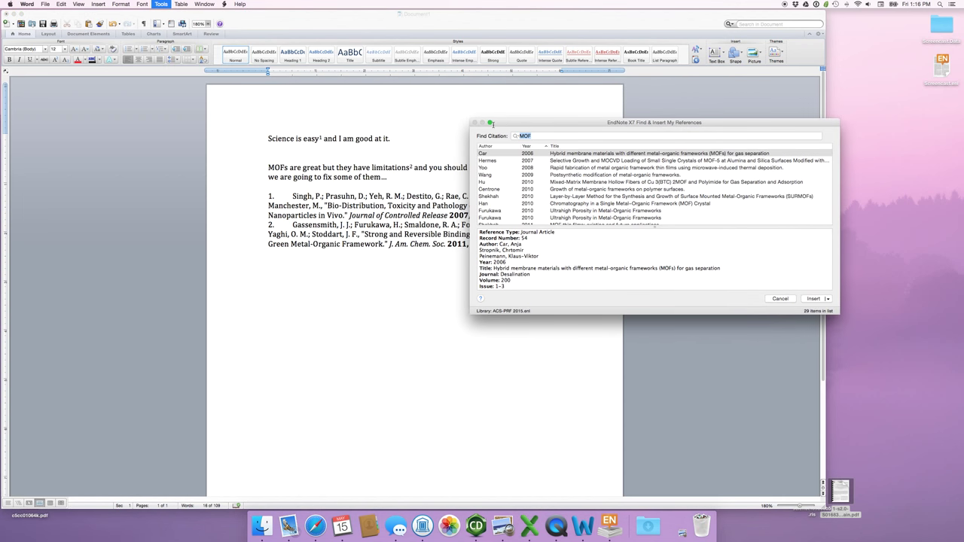
type("great")
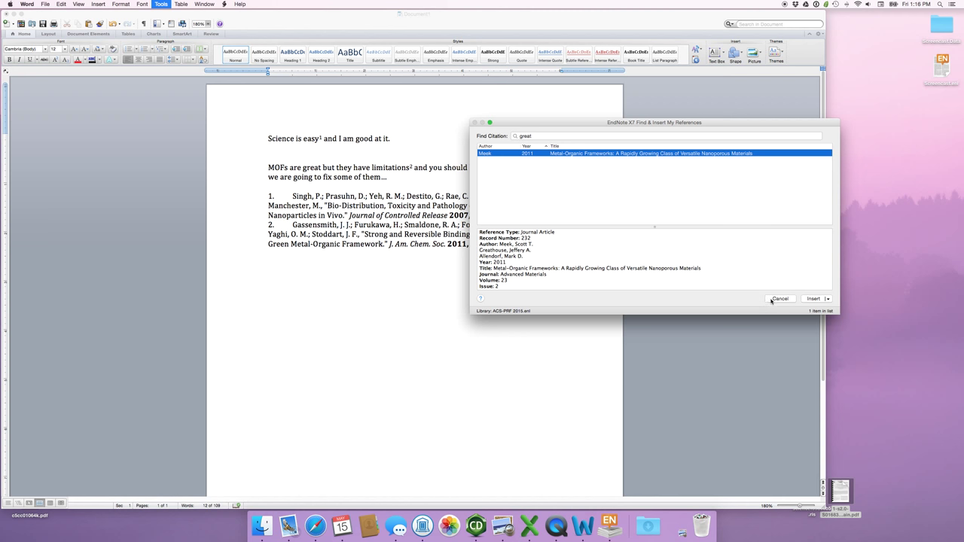
left_click(813, 299)
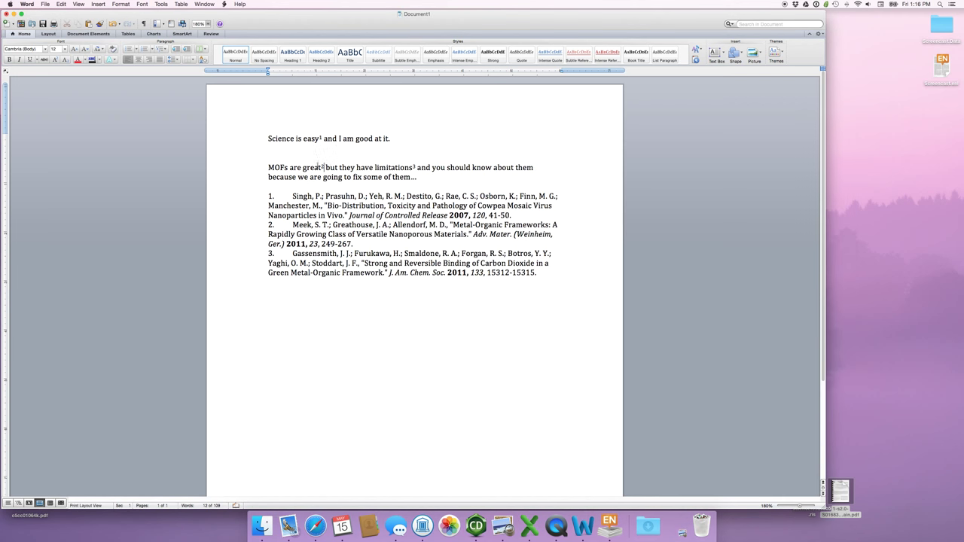
left_click(325, 215)
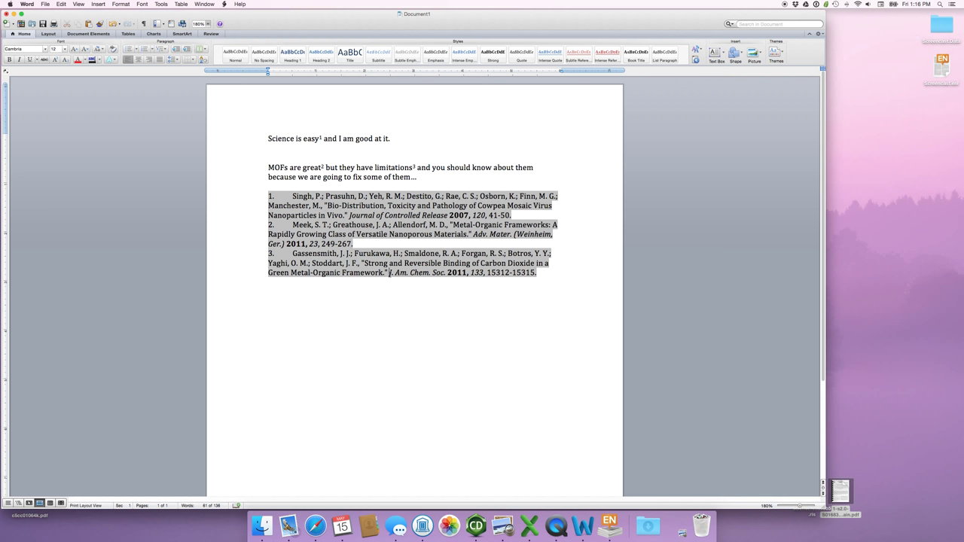
Step: Delete '(Weinheim, Ger.)' from bibliography reference 2
left_click(390, 281)
left_click_drag(388, 273, 447, 274)
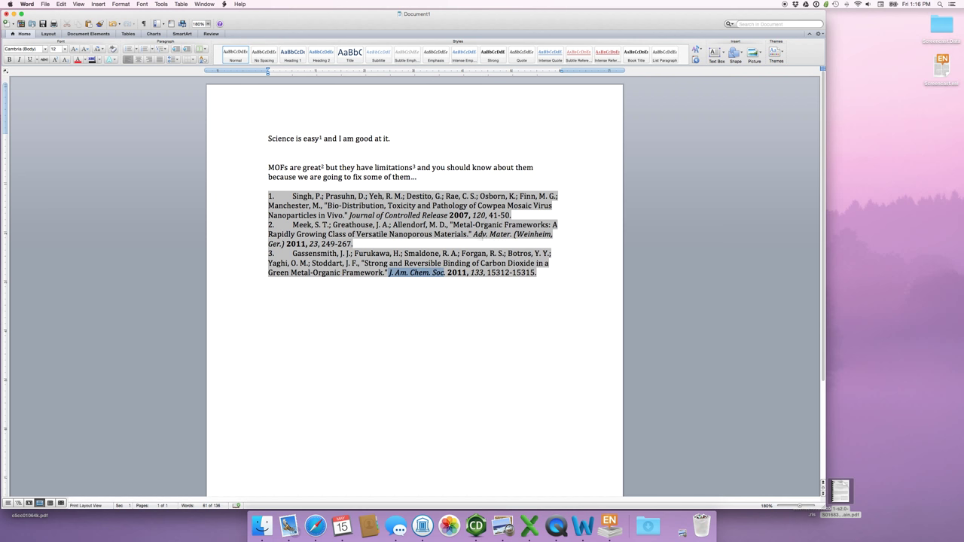
left_click(473, 281)
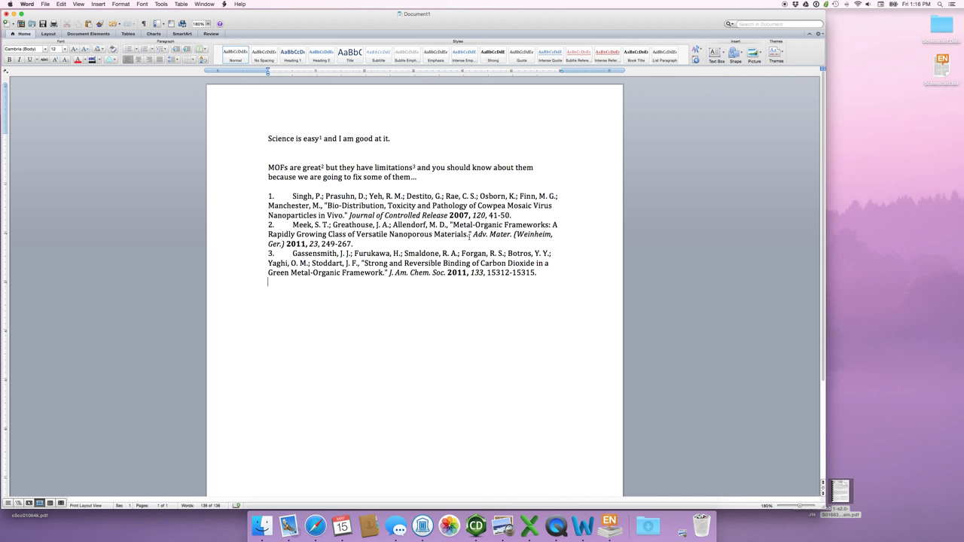
mouse_move(472, 234)
left_mouse_down()
mouse_move(533, 235)
mouse_move(285, 244)
left_mouse_up()
left_click(304, 279)
mouse_move(513, 234)
left_mouse_down()
mouse_move(392, 254)
mouse_move(281, 252)
mouse_move(284, 244)
left_mouse_up()
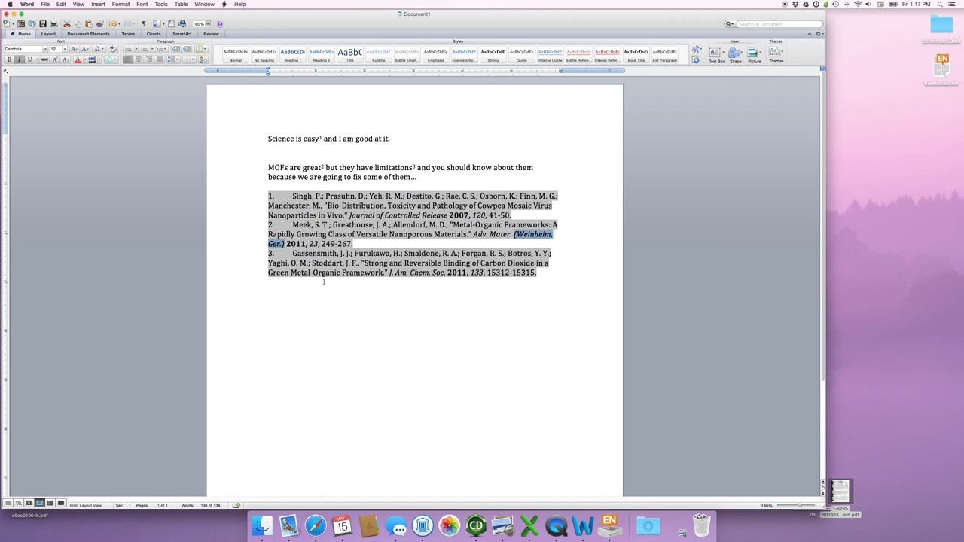
key("BackSpace")
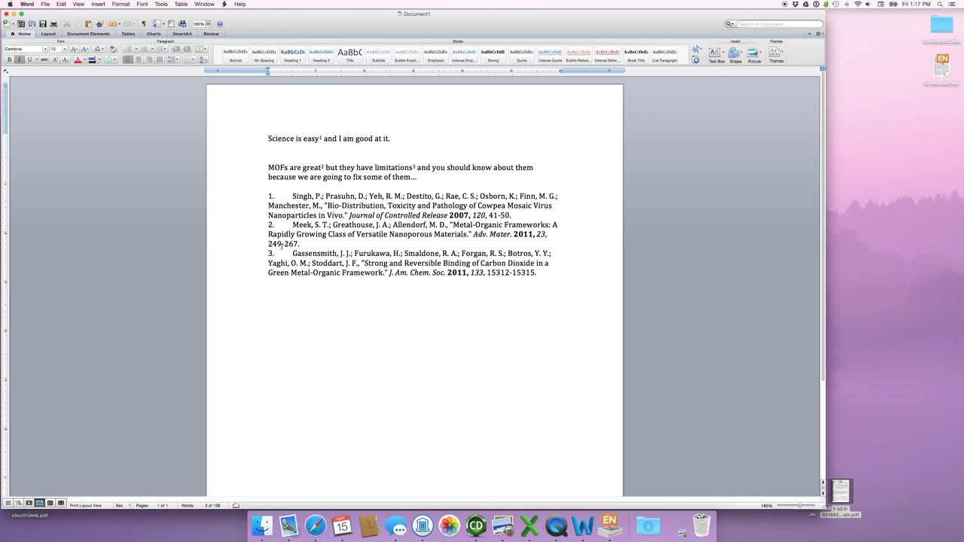
key("super+End")
left_click(513, 272)
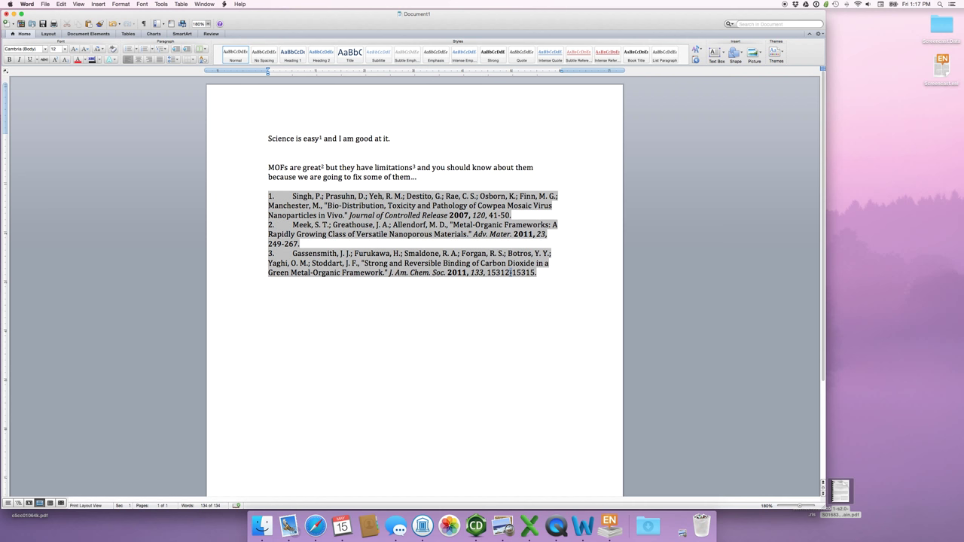
type("–")
left_click_drag(281, 244, 286, 244)
type("–")
left_click_drag(498, 216, 502, 216)
type("–")
left_click(477, 174)
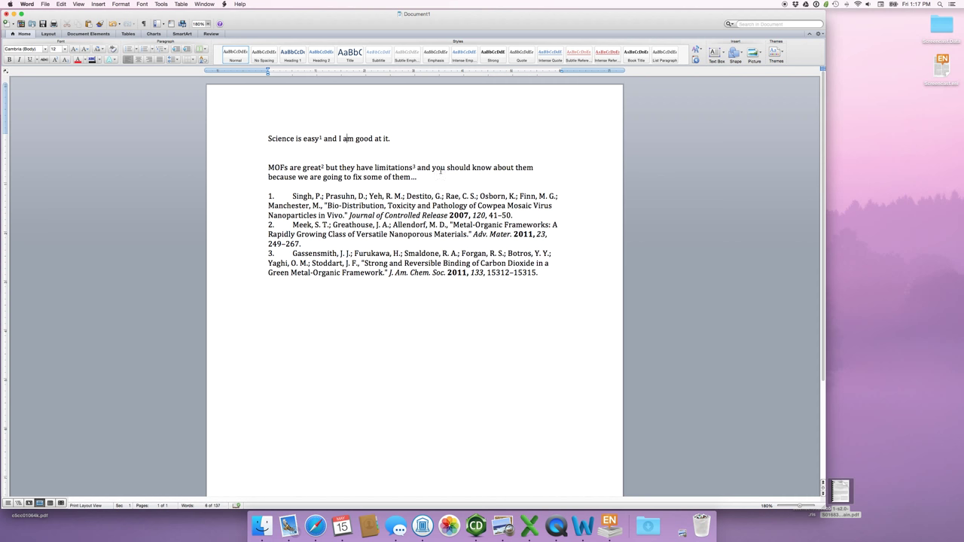
Step: Widen EndNote's PDF pane, step through the references, and close the ACS-PRF 2015 library
left_click(611, 520)
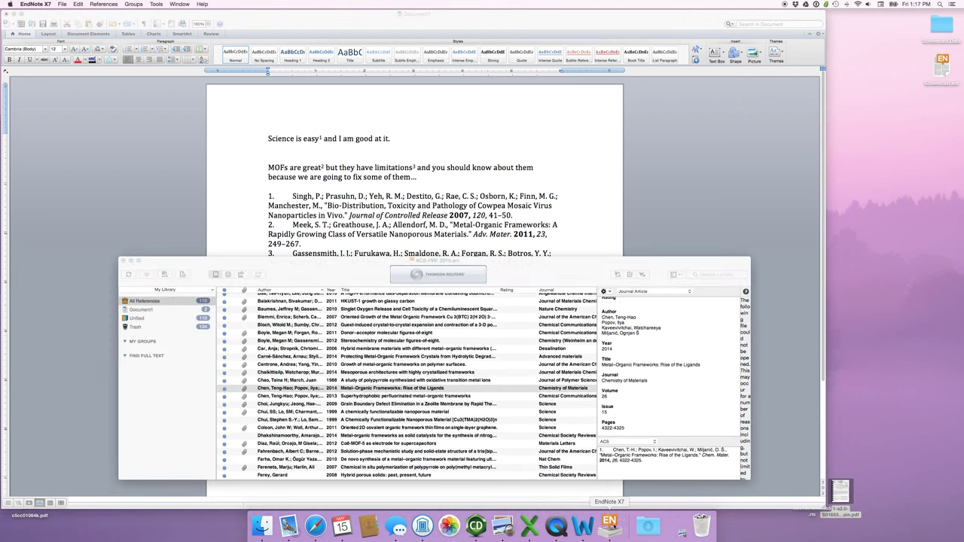
scroll(475, 370, "right", 2)
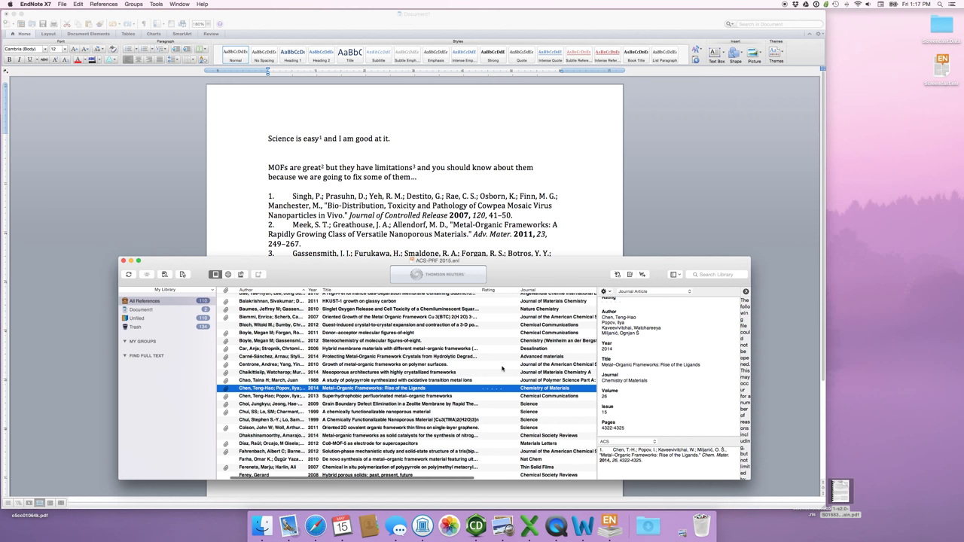
left_click_drag(596, 360, 561, 363)
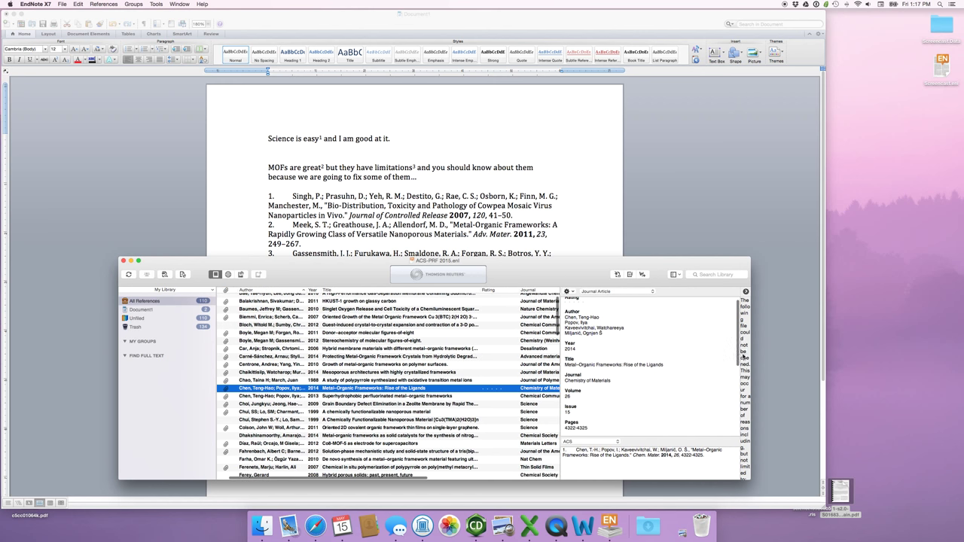
left_click_drag(740, 359, 640, 374)
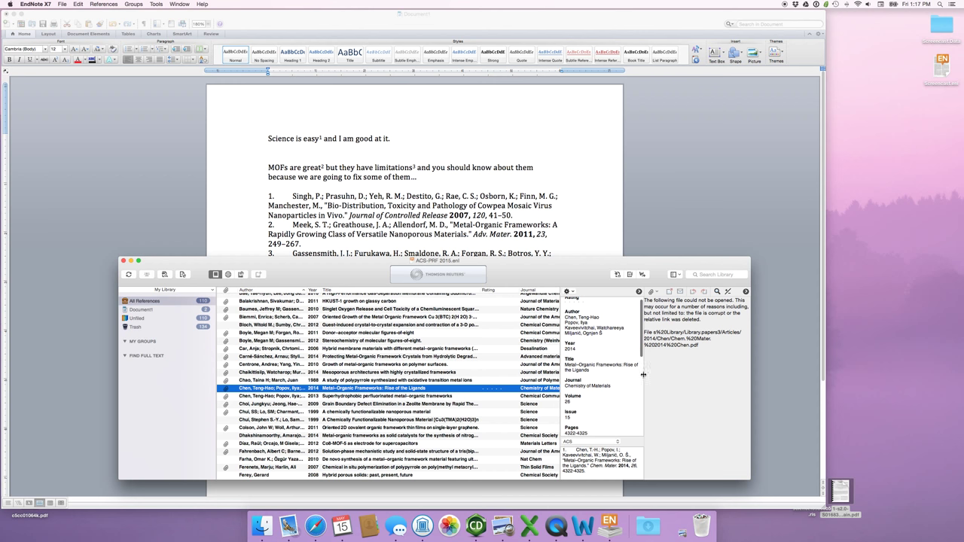
key("Up")
key("Up")
key("Up")
key("Up")
key("Up")
key("Up")
key("Up")
key("Up")
key("Up")
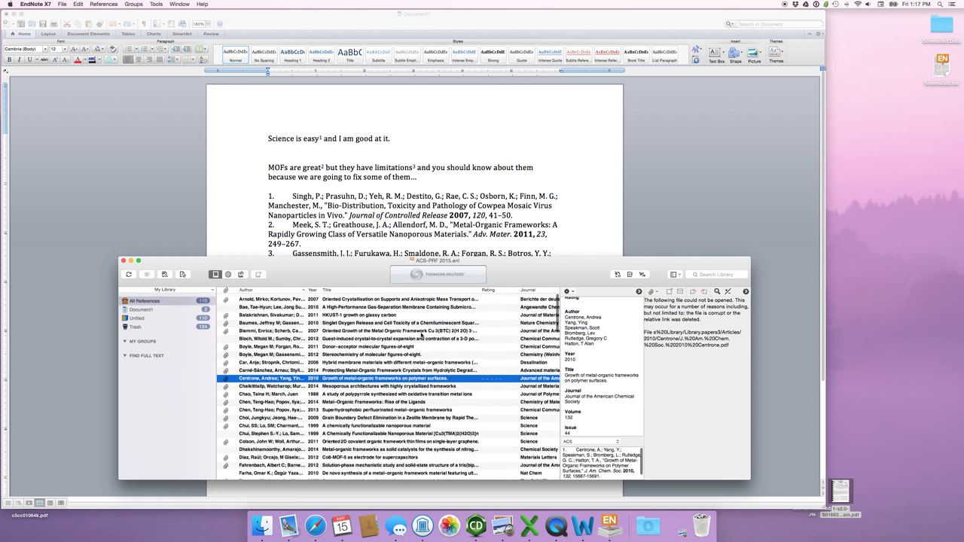
left_click(124, 262)
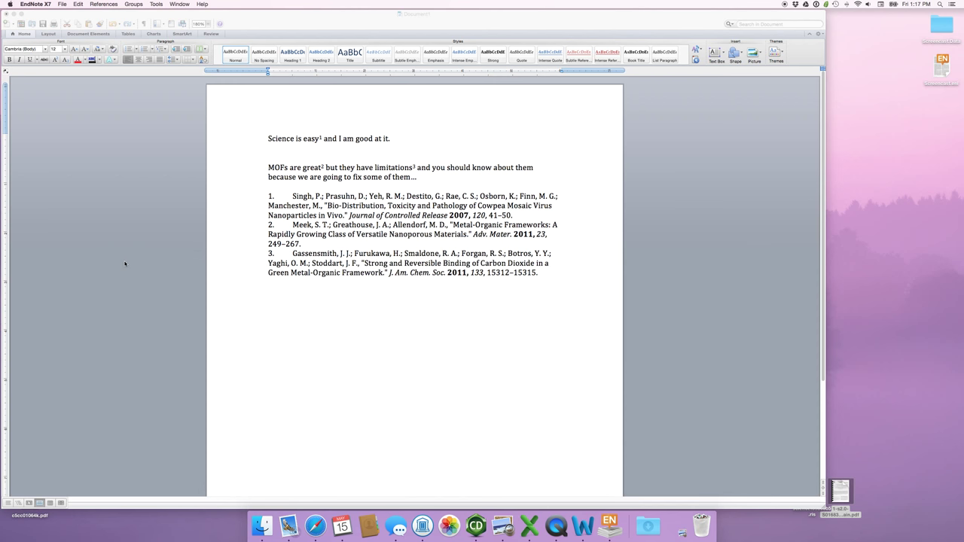
Step: Open the recent library ENDNOTE LIBRARY.enl and move its window up and to the left
left_click(10, 4)
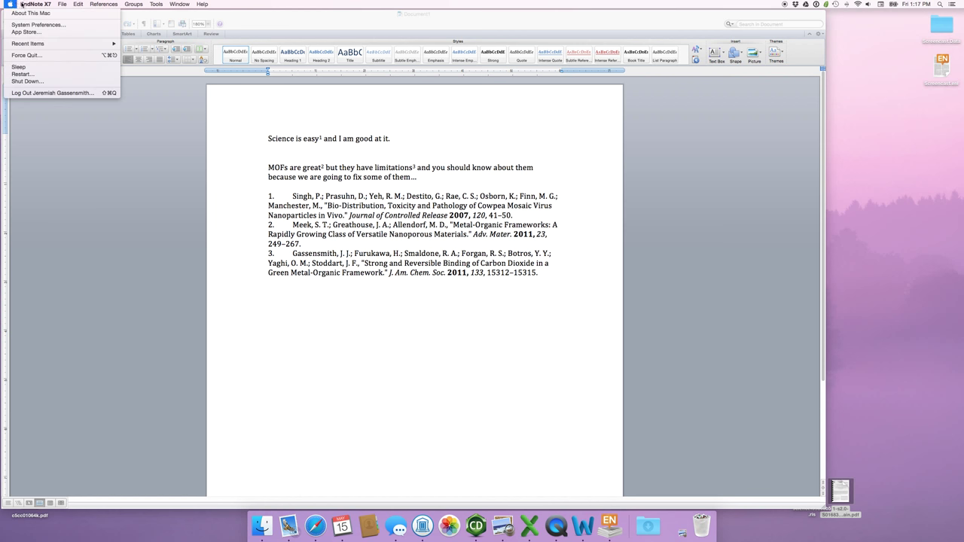
mouse_move(61, 4)
mouse_move(113, 35)
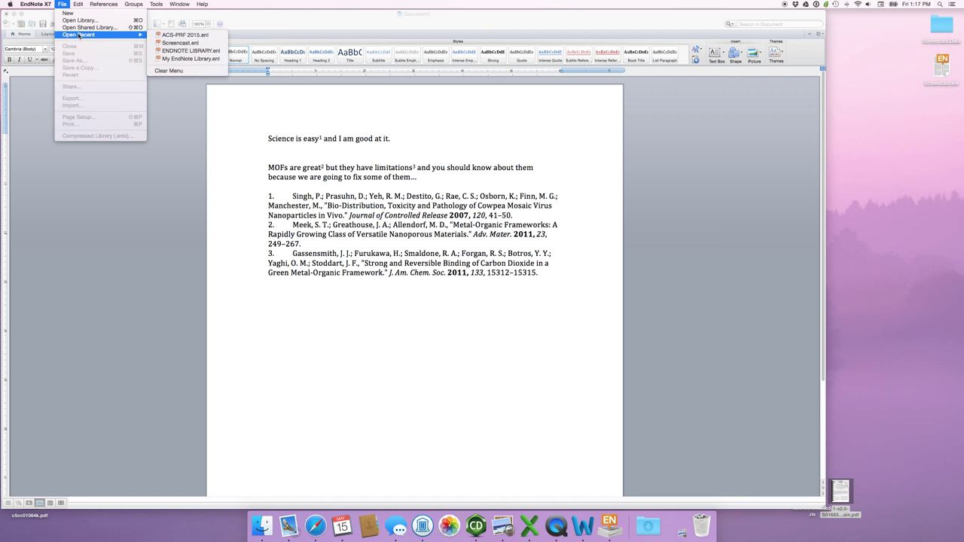
left_click(191, 50)
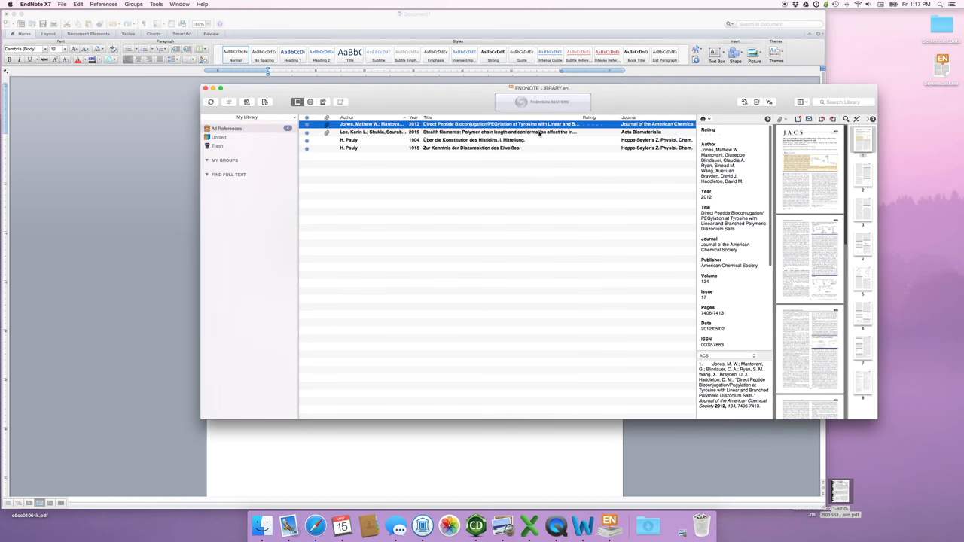
left_click(540, 133)
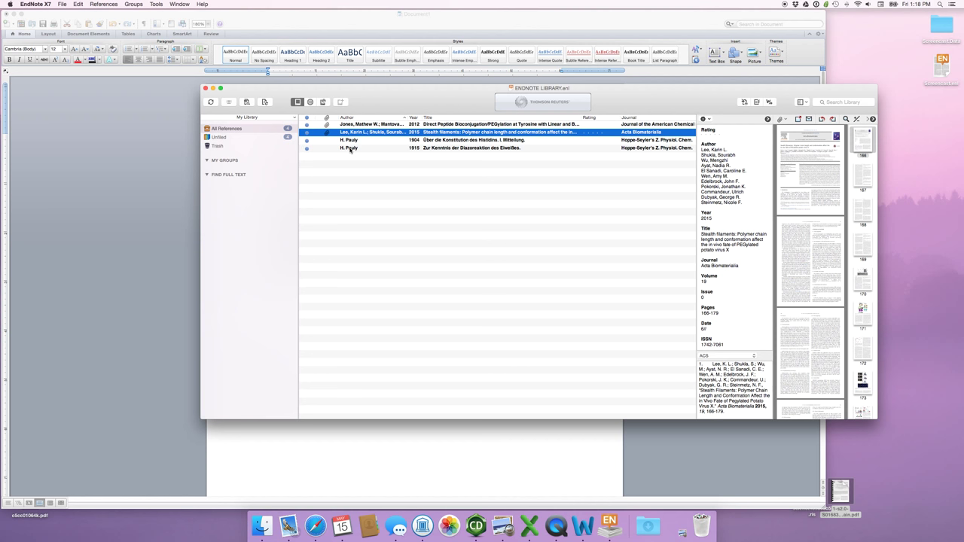
left_click_drag(373, 94, 256, 86)
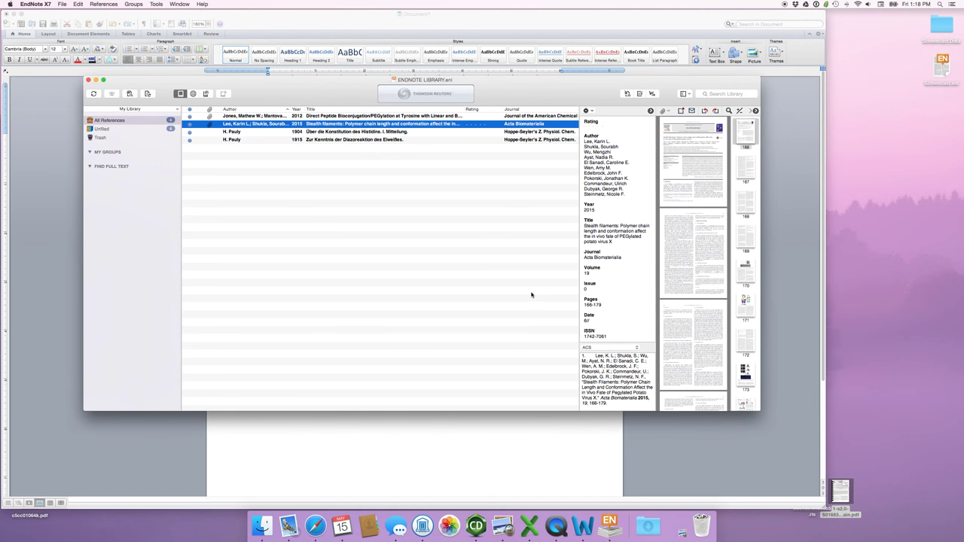
Step: In Word, open the recent manuscript Zhuo_Drug Delivery 20150515.docx
left_click(383, 466)
left_click(45, 4)
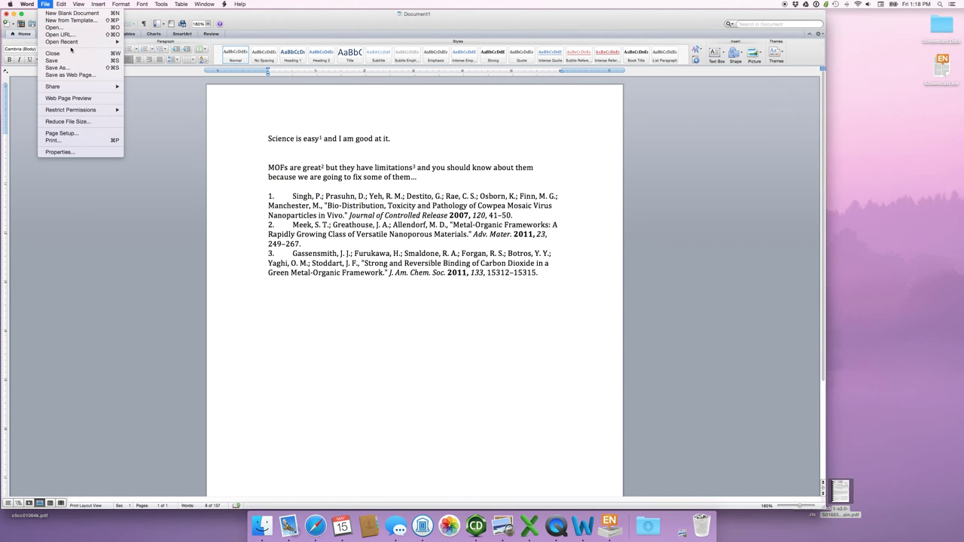
mouse_move(71, 42)
left_click(235, 51)
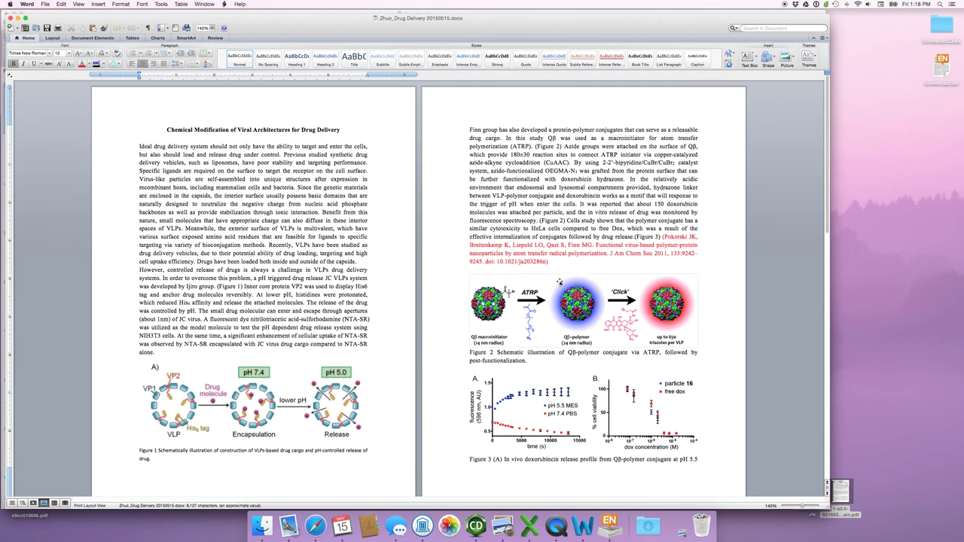
Step: Select the red citation in Word, resize the EndNote library window beside it, and start a New Reference
left_click_drag(663, 236, 596, 257)
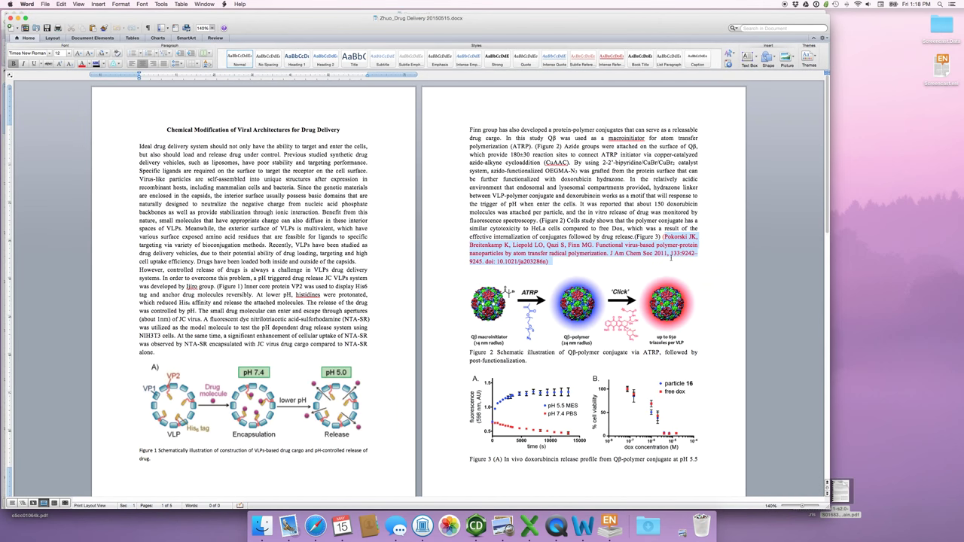
left_click(613, 531)
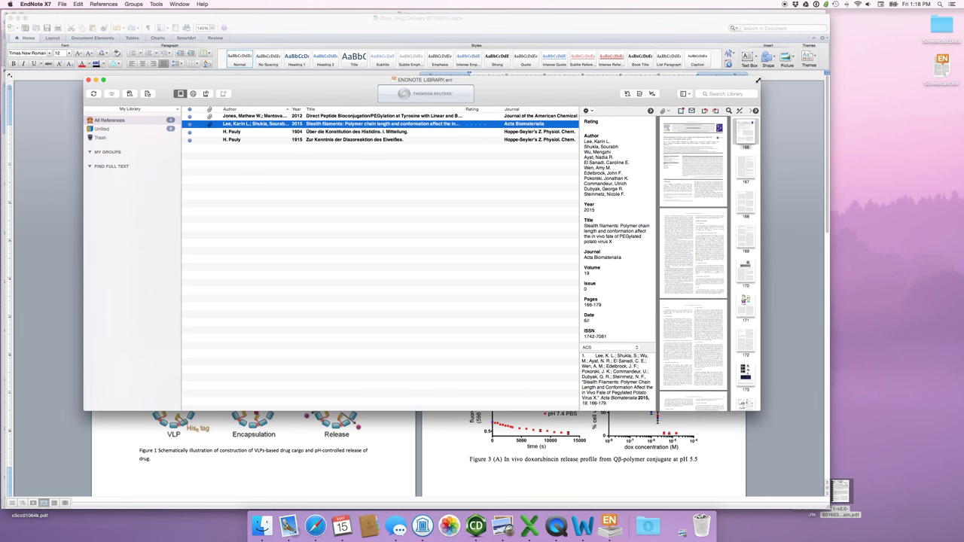
left_click_drag(760, 76, 497, 159)
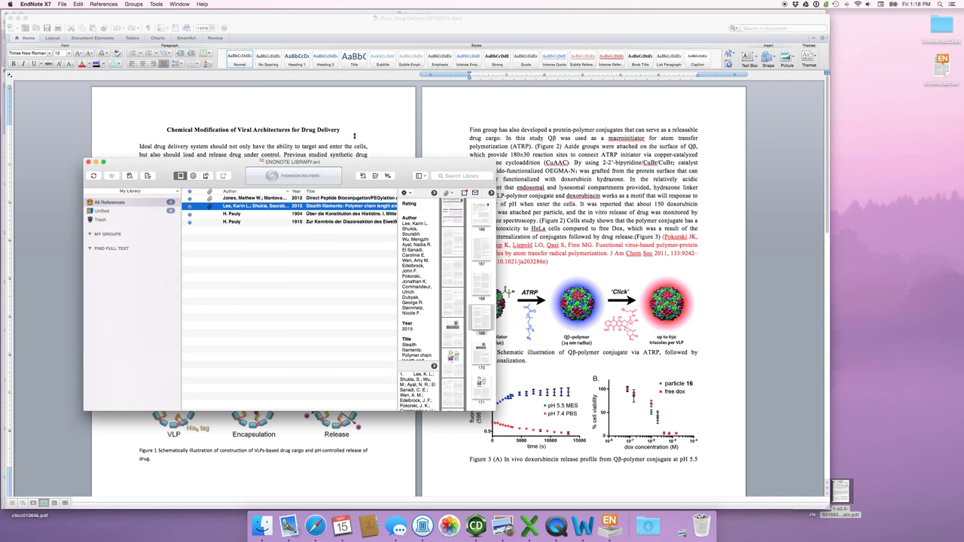
left_click_drag(355, 159, 390, 84)
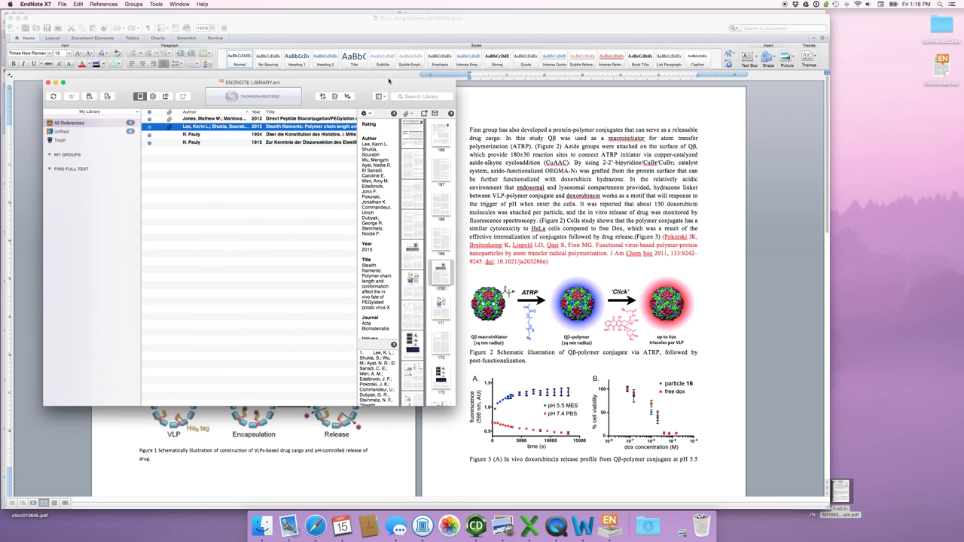
left_click_drag(456, 107, 467, 117)
left_click(61, 4)
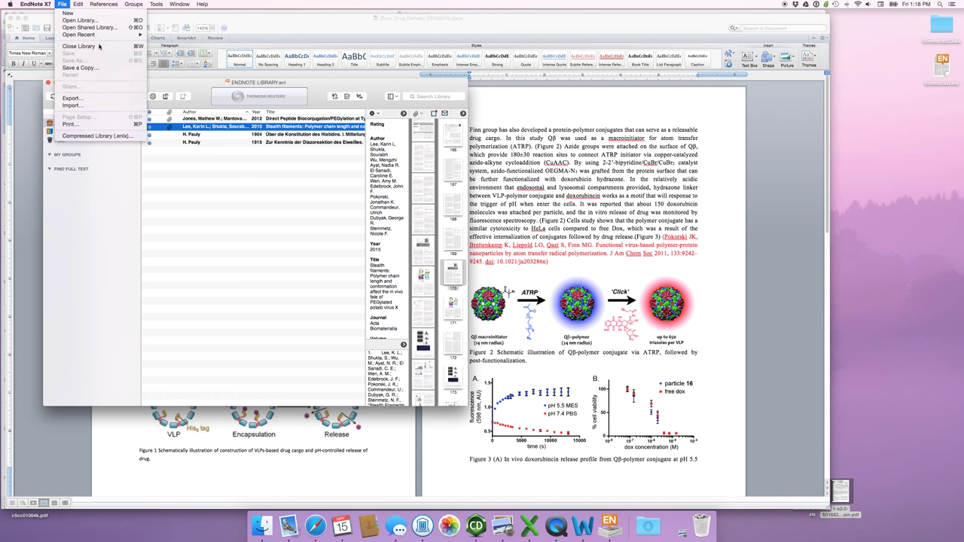
left_click(114, 13)
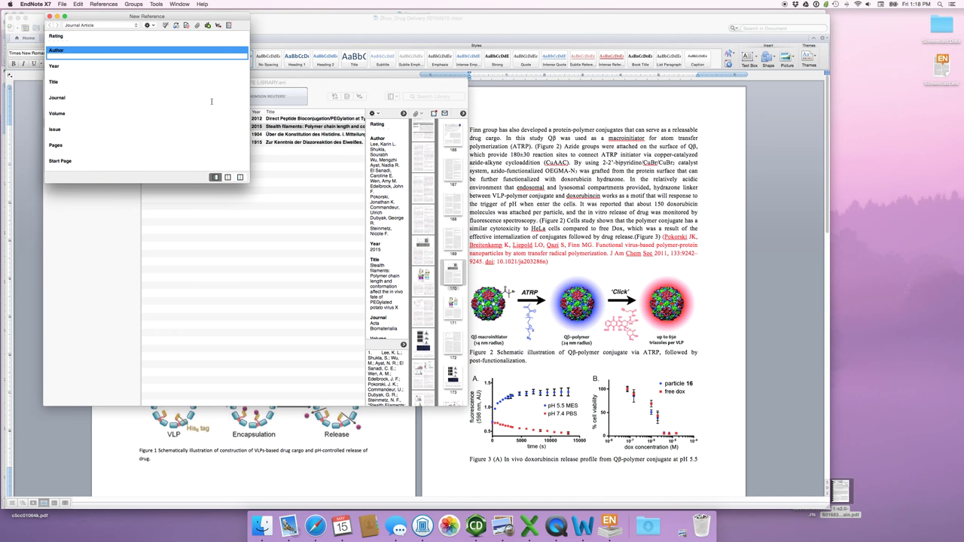
Step: Copy the citation's author list from Word and paste it into the Author field
left_click(675, 238)
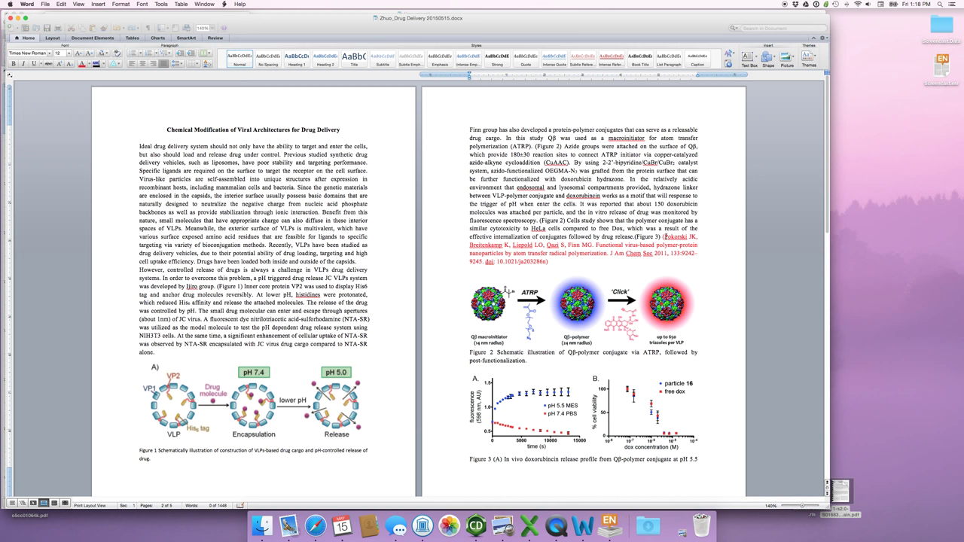
left_click_drag(665, 236, 596, 245)
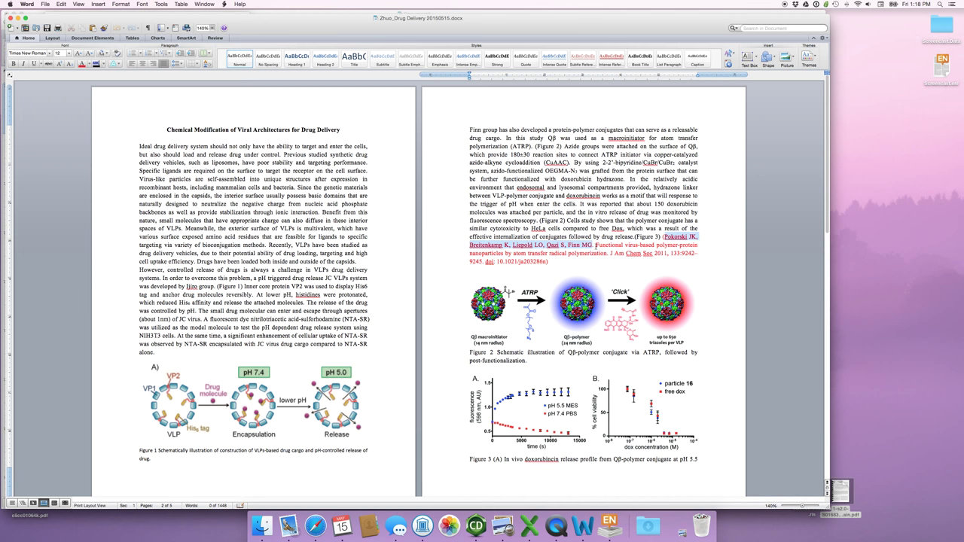
key("super+c")
key("super+Tab")
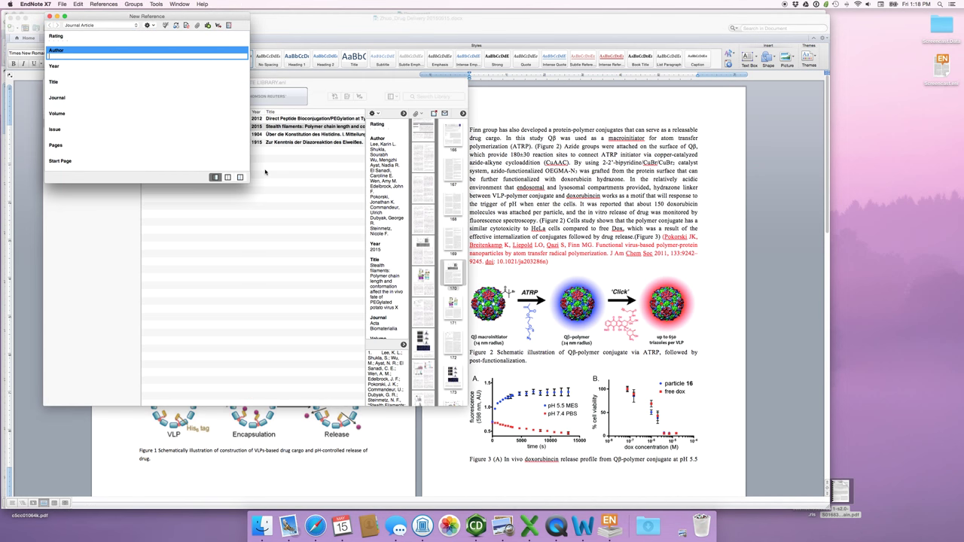
key("super+v")
Step: Put J. K. before the first surname and split the five authors onto separate lines
left_click(48, 55)
type("J. K.")
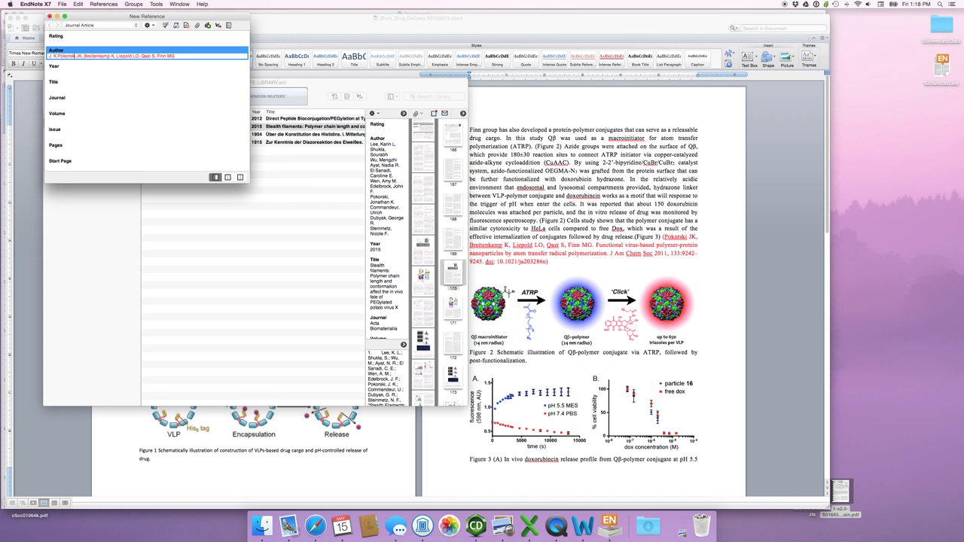
key("BackSpace")
key("shift+super+Right")
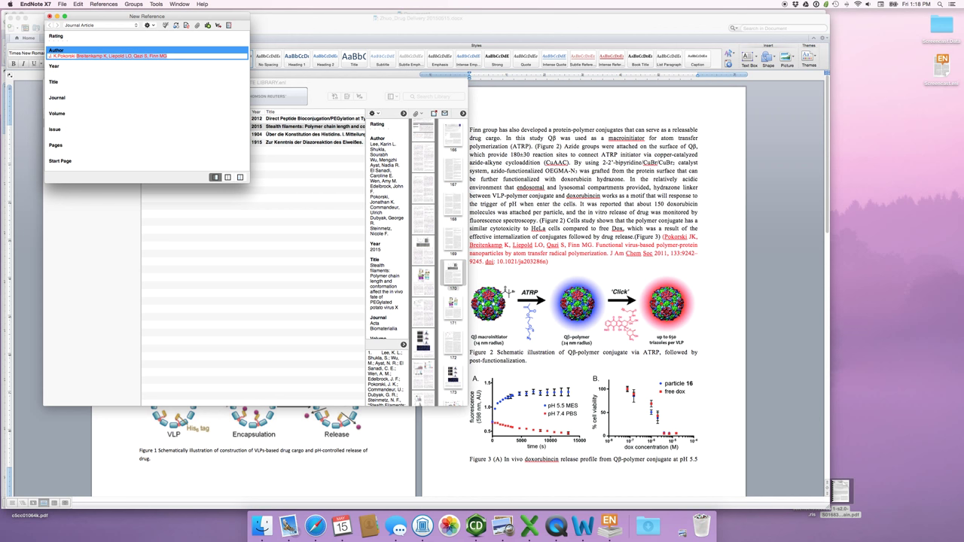
key("Return")
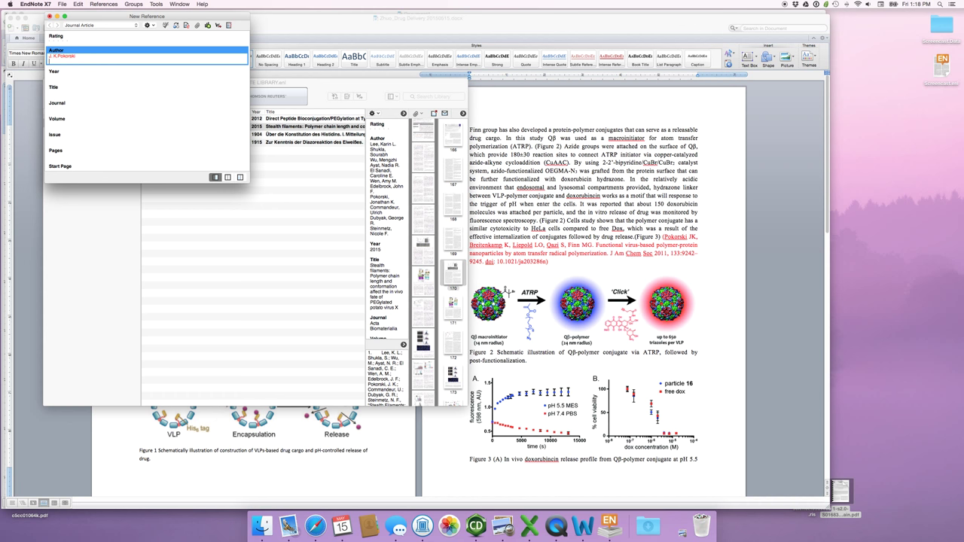
key("super+v")
left_click_drag(75, 61, 49, 62)
key("BackSpace")
left_click(85, 62)
key("Return")
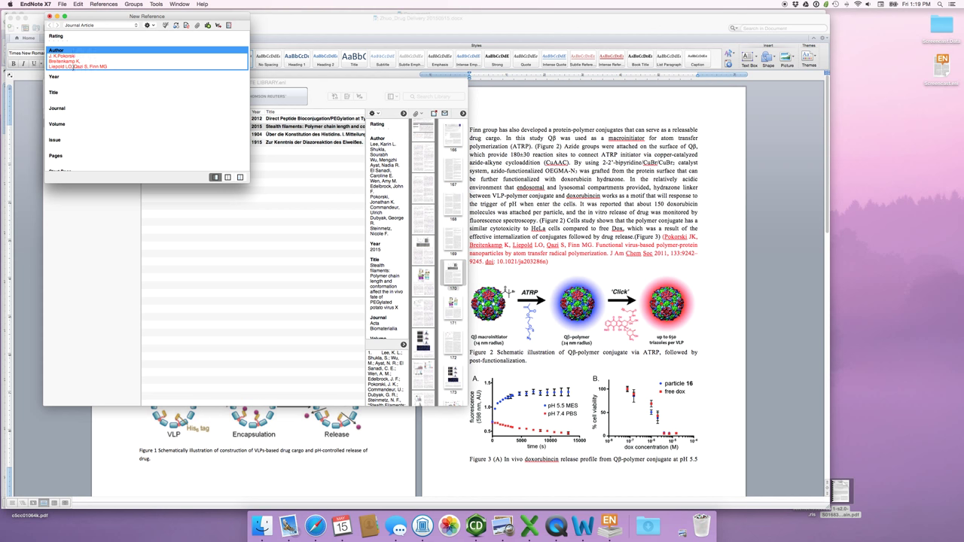
left_click(73, 66)
key("Return")
left_click(67, 71)
key("Return")
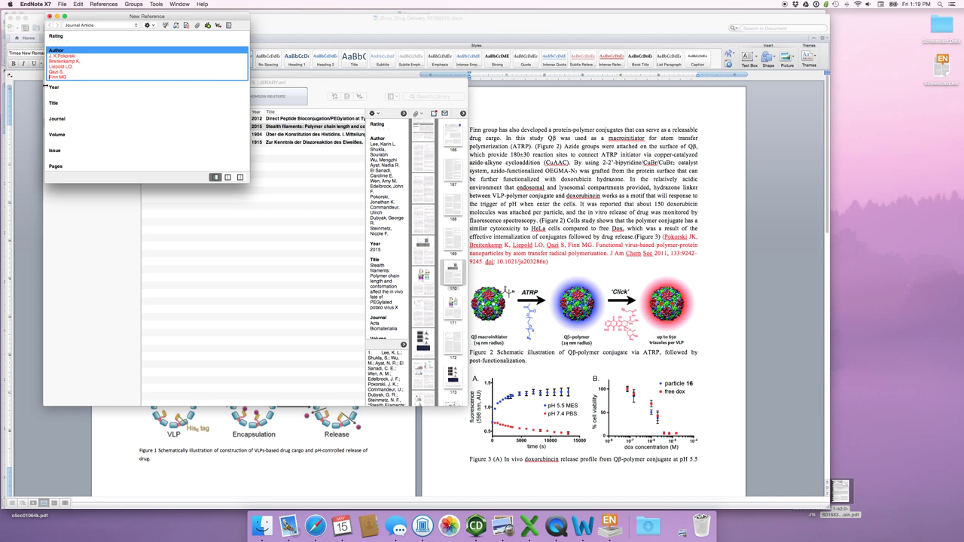
Step: Move initials M.G., S., L. O. and K in front of the remaining authors' surnames
type("M.G.")
key("BackSpace")
key("BackSpace")
key("BackSpace")
left_click(50, 72)
type("S.")
key("BackSpace")
key("BackSpace")
key("BackSpace")
type("L. ")
type(".O.")
key("BackSpace")
key("BackSpace")
key("BackSpace")
left_click(49, 61)
type("K")
key("BackSpace")
key("BackSpace")
Step: Enter year 2011 and paste the article title copied from the Word citation
left_click(69, 92)
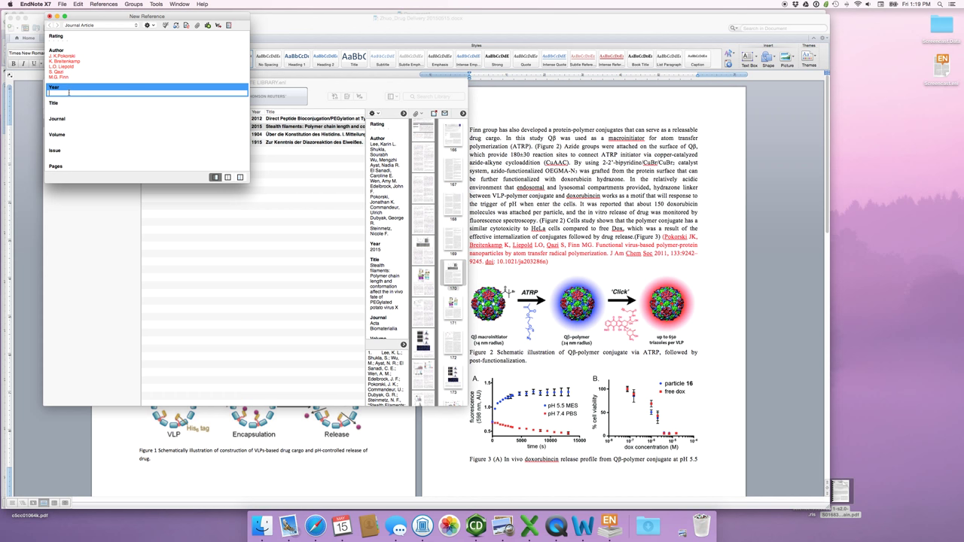
type("2011")
key("Tab")
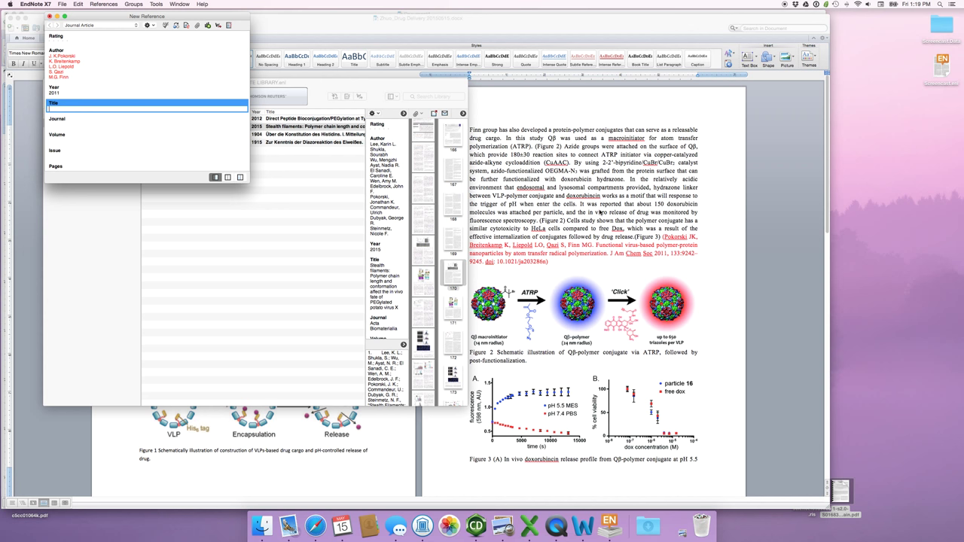
left_click(597, 246)
left_click_drag(597, 246, 607, 254)
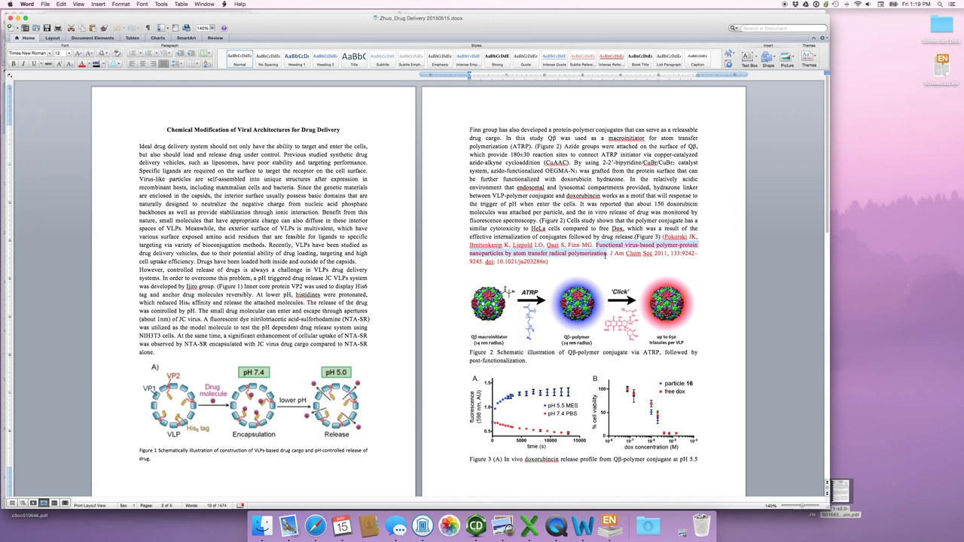
key("super+c")
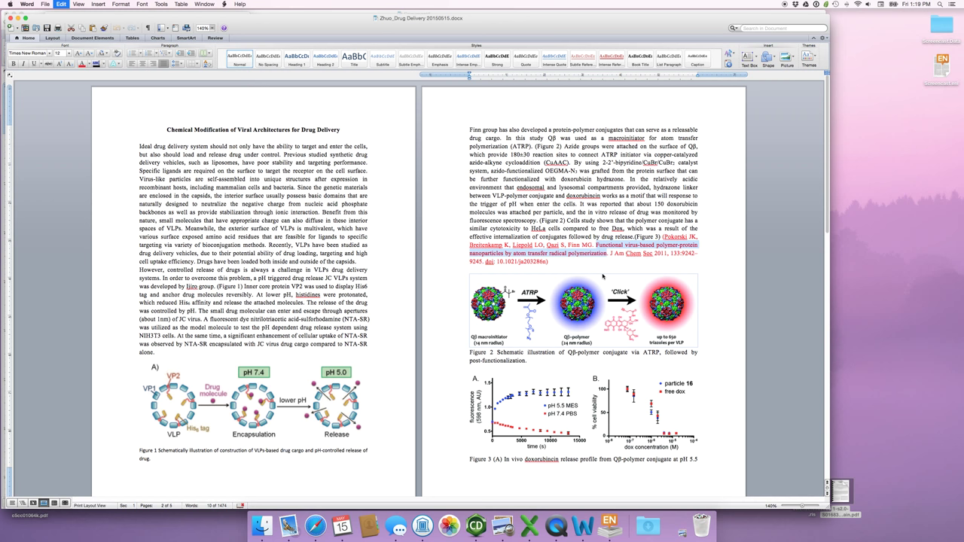
key("super+Tab")
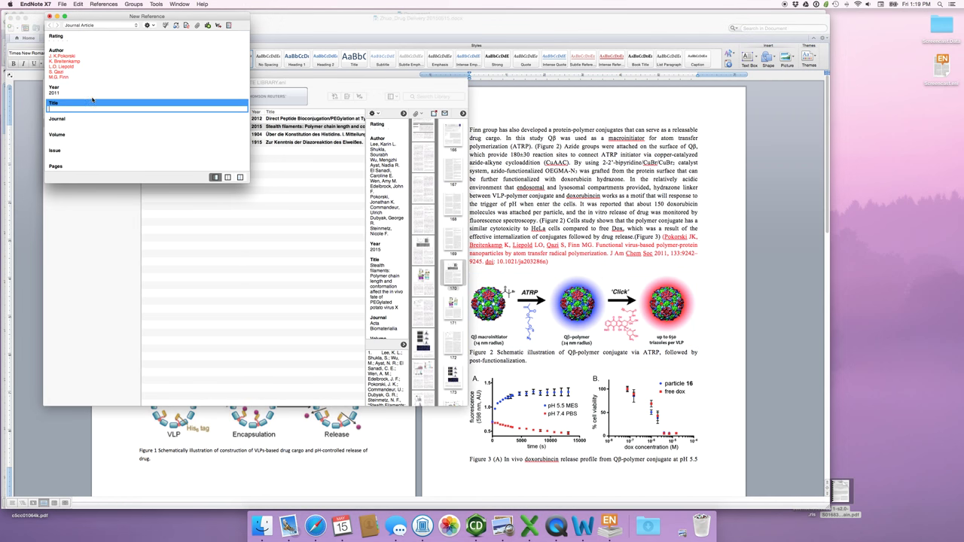
key("super+v")
Step: Set journal to Journal of the American Chemical Society, volume 133, pages 9242–9245
left_click(81, 124)
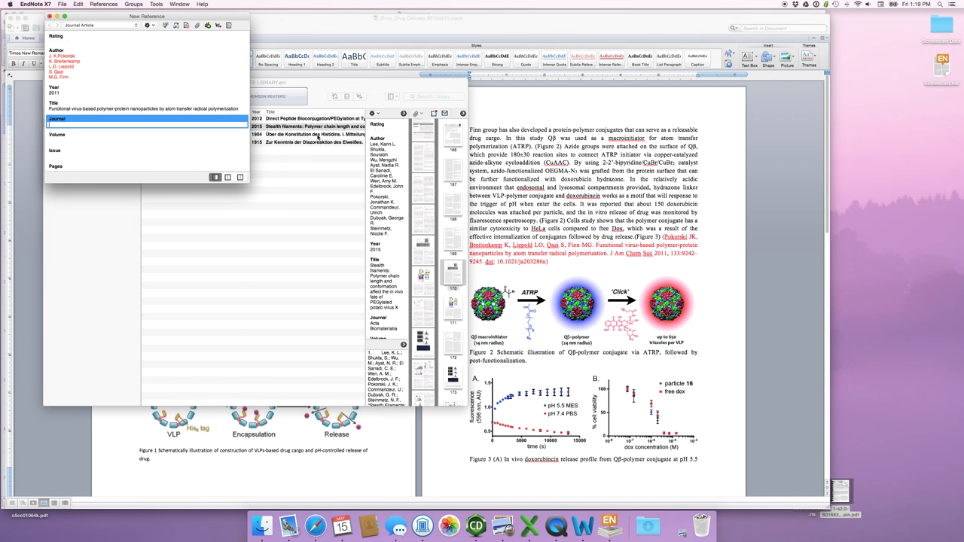
type("J")
key("super+v")
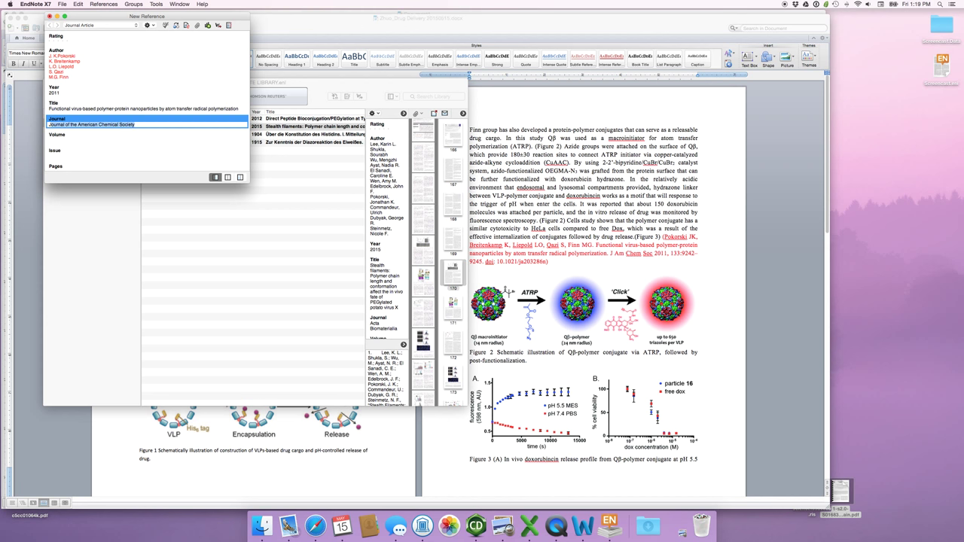
key("Tab")
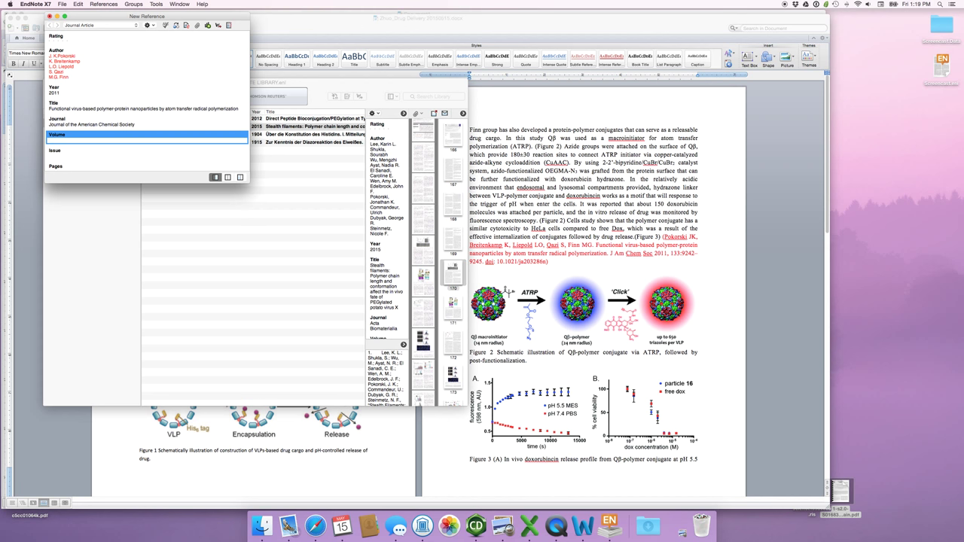
type("133")
key("Tab")
key("Tab")
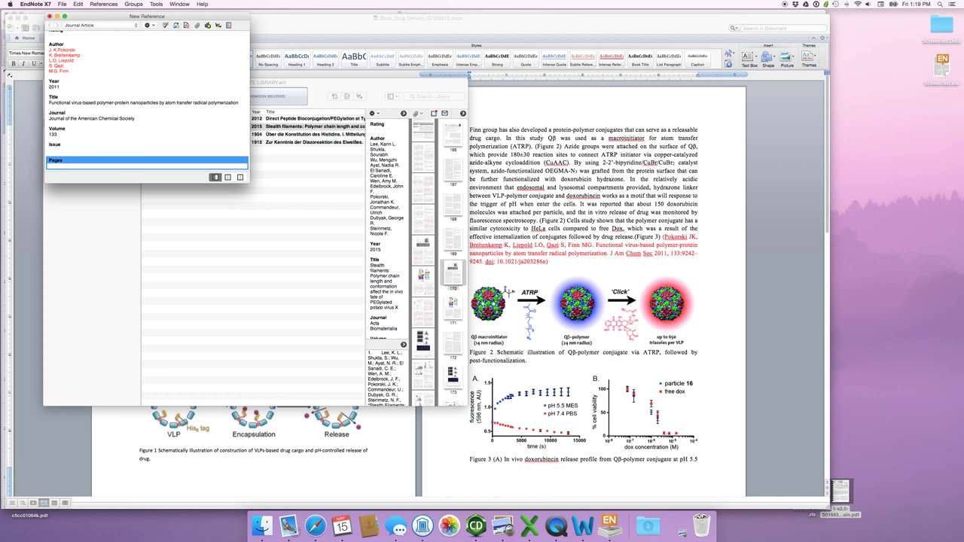
type("9242-9245")
Step: Copy the DOI 10.1021/ja203286n from the Word citation into the DOI field
scroll(68, 117, "down", 10)
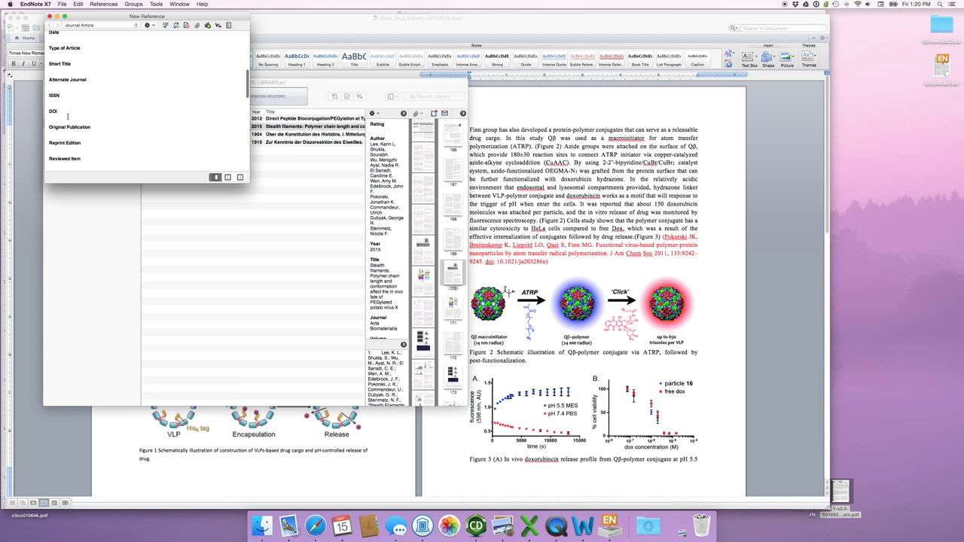
left_click(68, 117)
left_click(497, 260)
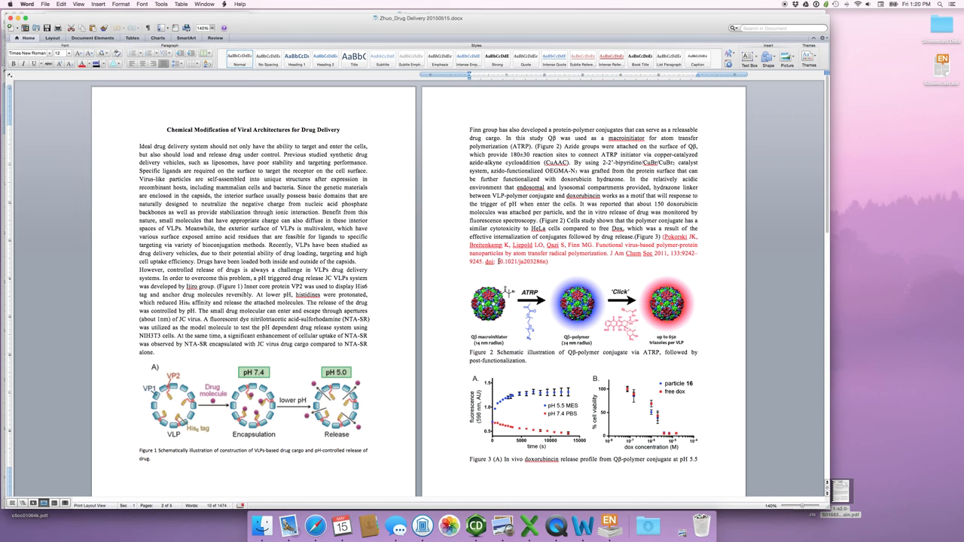
left_click_drag(498, 260, 548, 262)
key("super+Tab")
key("super+v")
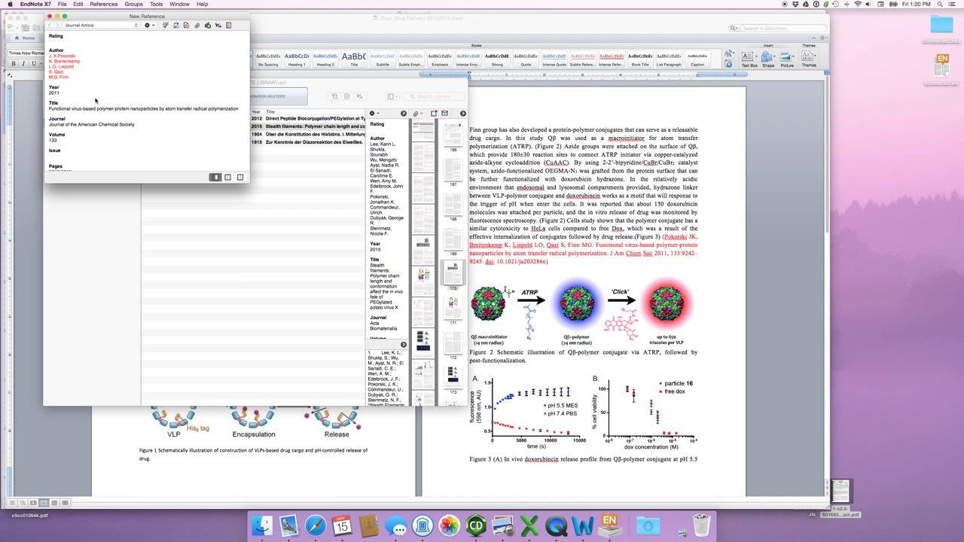
key("super+Tab")
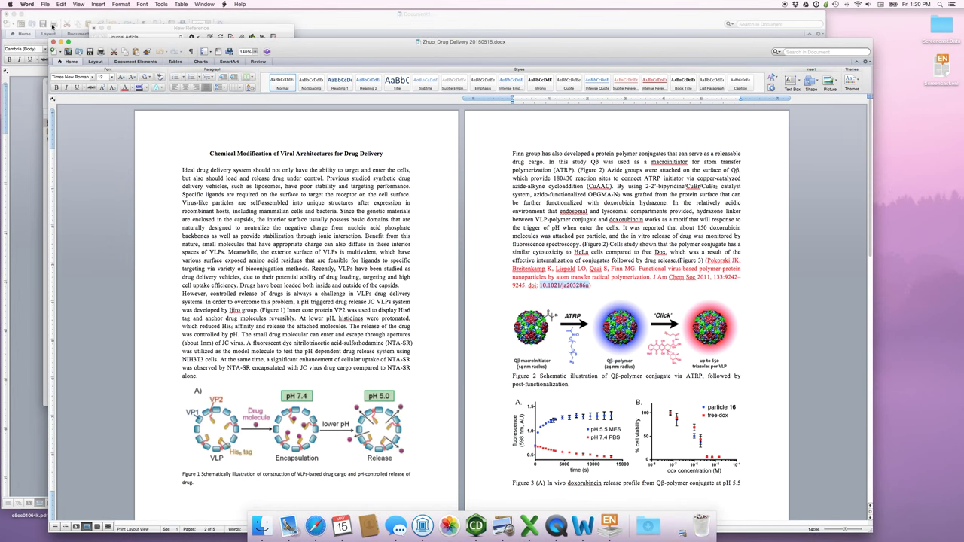
Step: Minimize both Word windows, review the new reference, then close it to save it
left_click(62, 43)
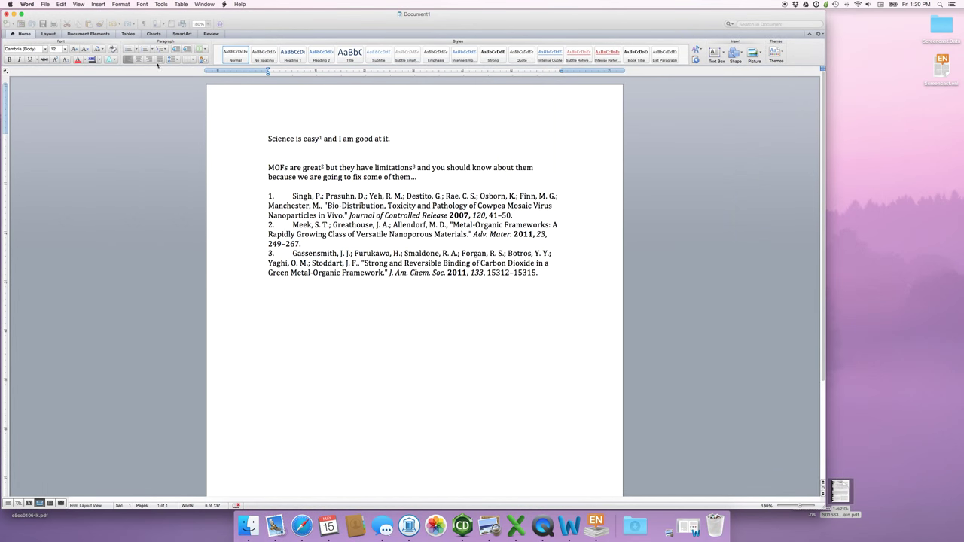
left_click(14, 13)
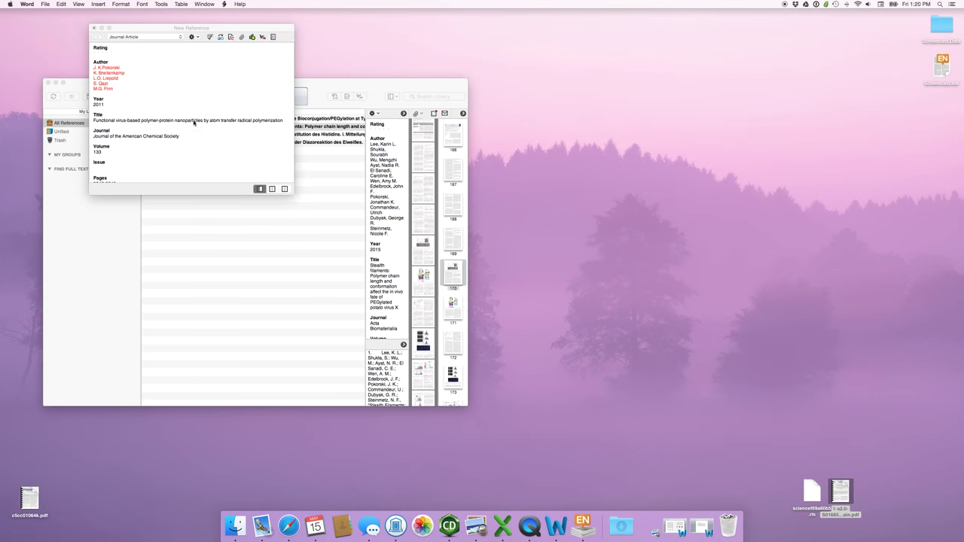
left_click(108, 28)
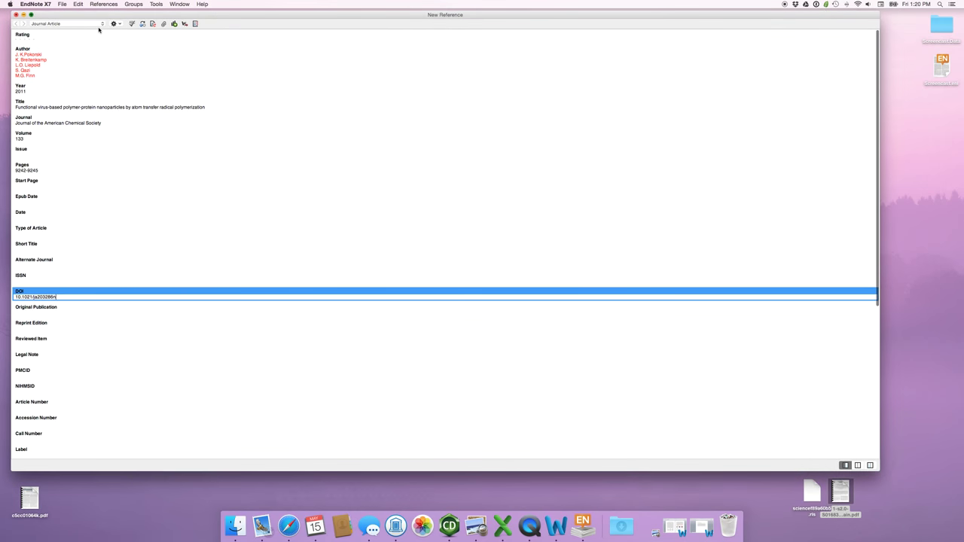
left_click(20, 13)
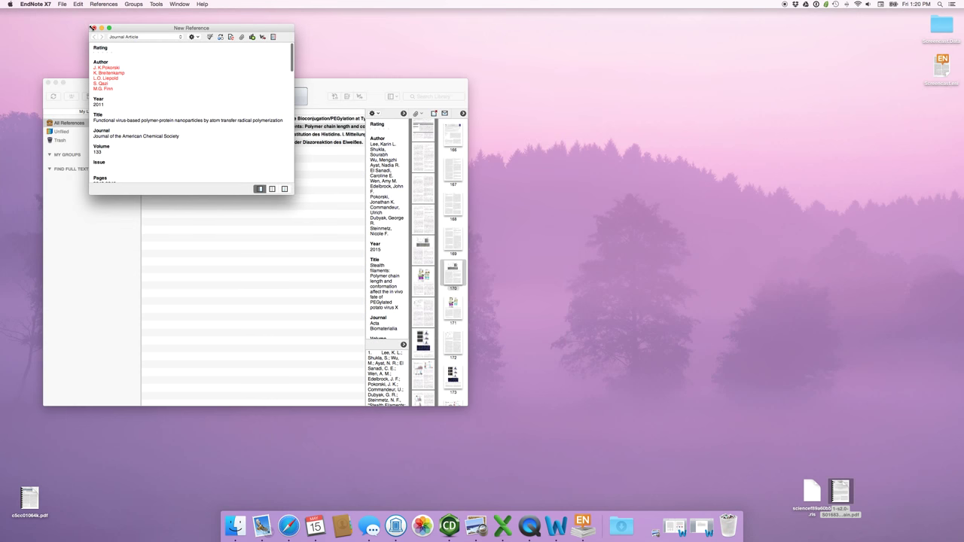
left_click(94, 28)
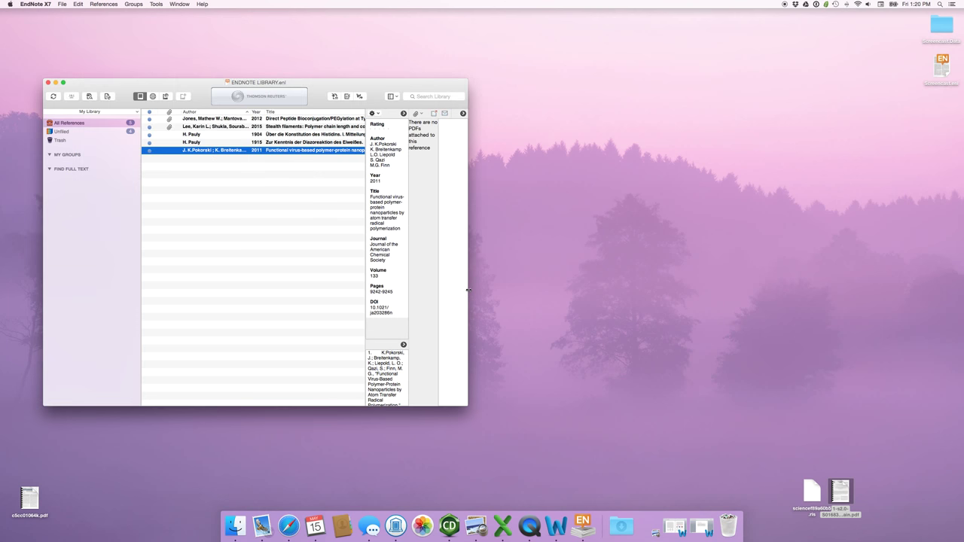
left_click_drag(468, 293, 688, 308)
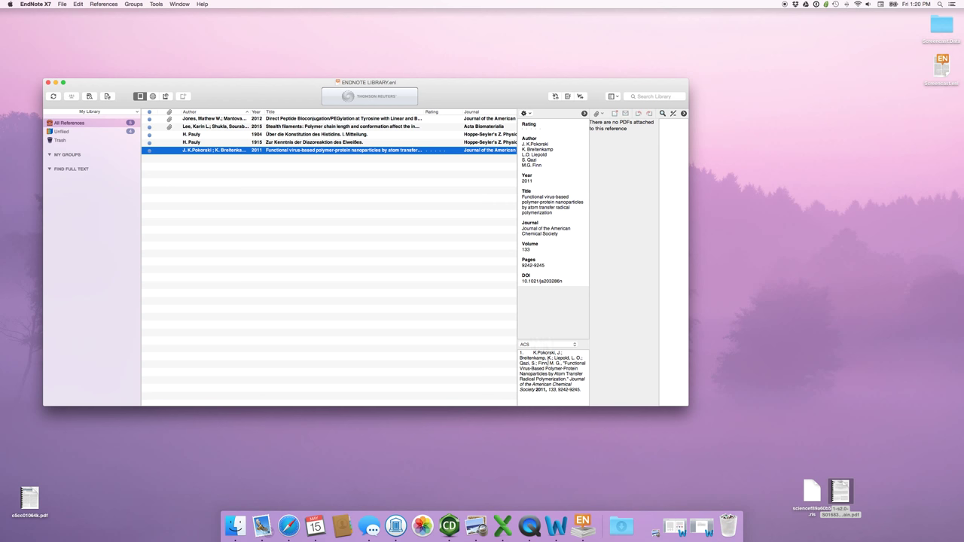
Step: Correct the first author's spacing so it reads J.K. Pokorski
left_click(537, 143)
left_click(533, 164)
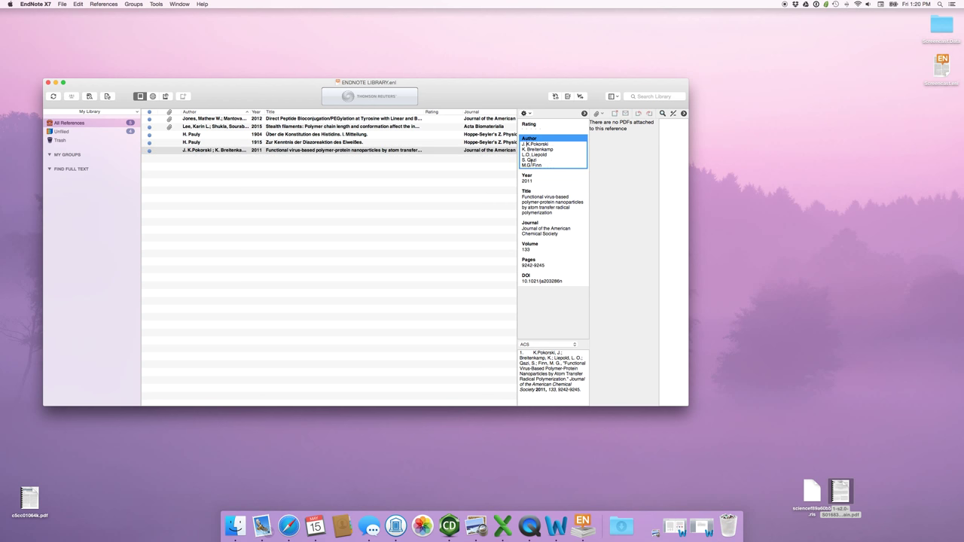
left_click(526, 143)
key("BackSpace")
left_click(530, 143)
left_click(544, 344)
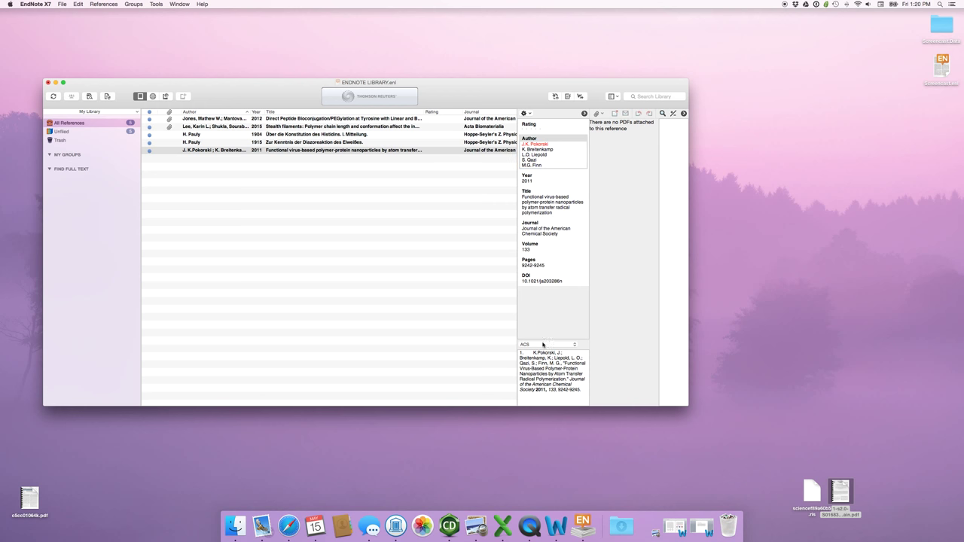
left_click(547, 162)
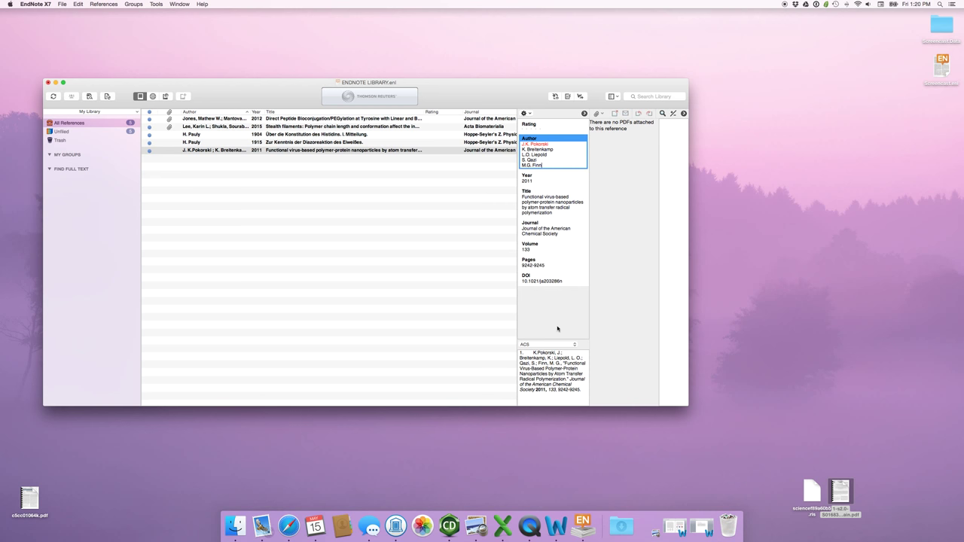
Step: Reposition the library window and dismiss the COM exception message
left_click(462, 143)
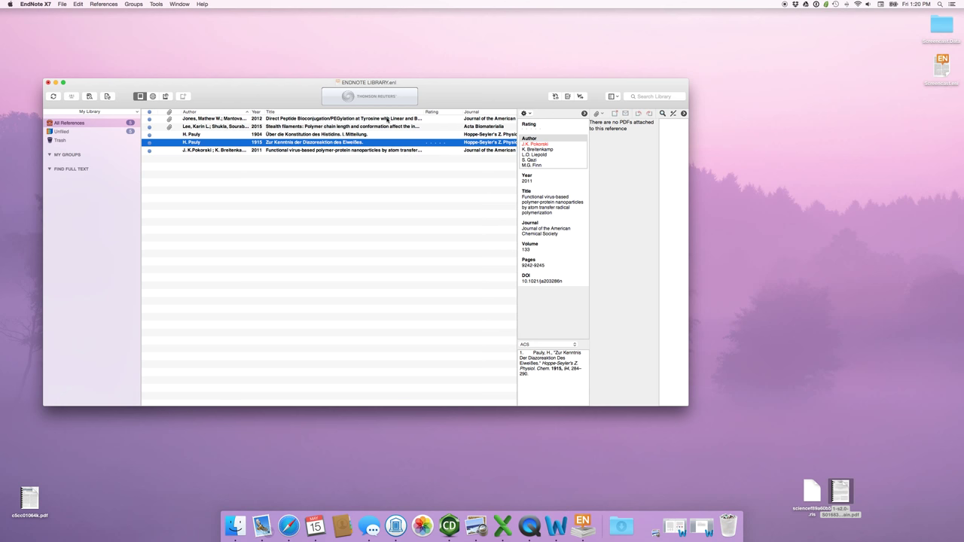
left_click_drag(447, 88, 490, 52)
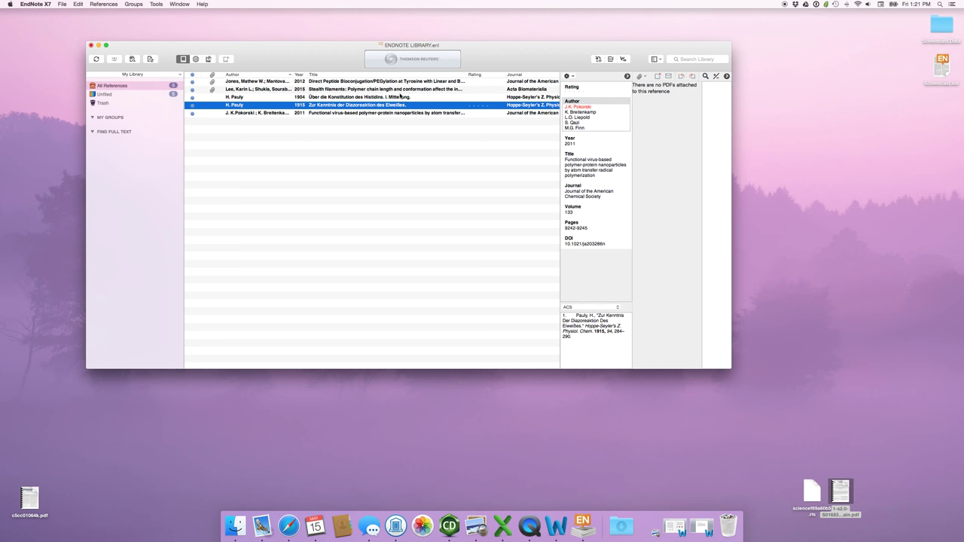
left_click_drag(137, 56, 174, 215)
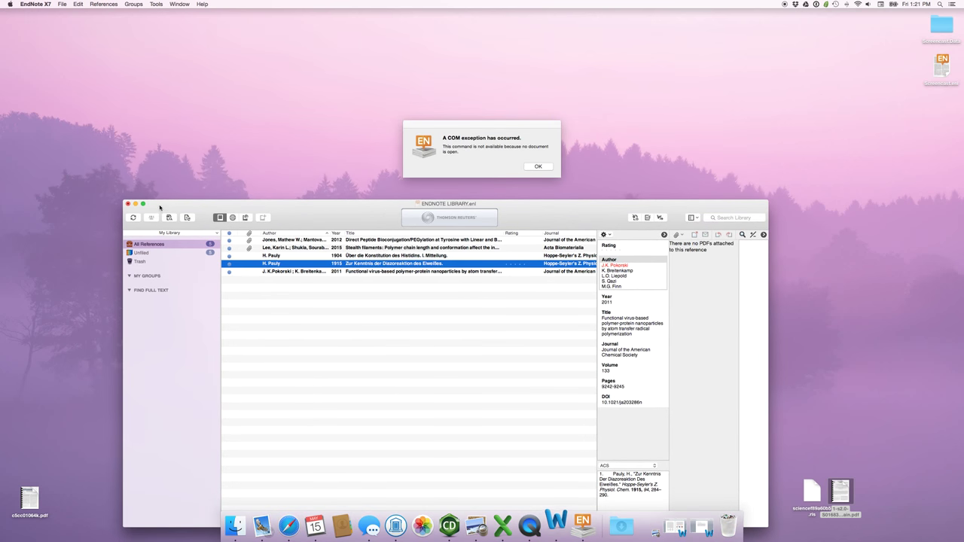
left_click(541, 168)
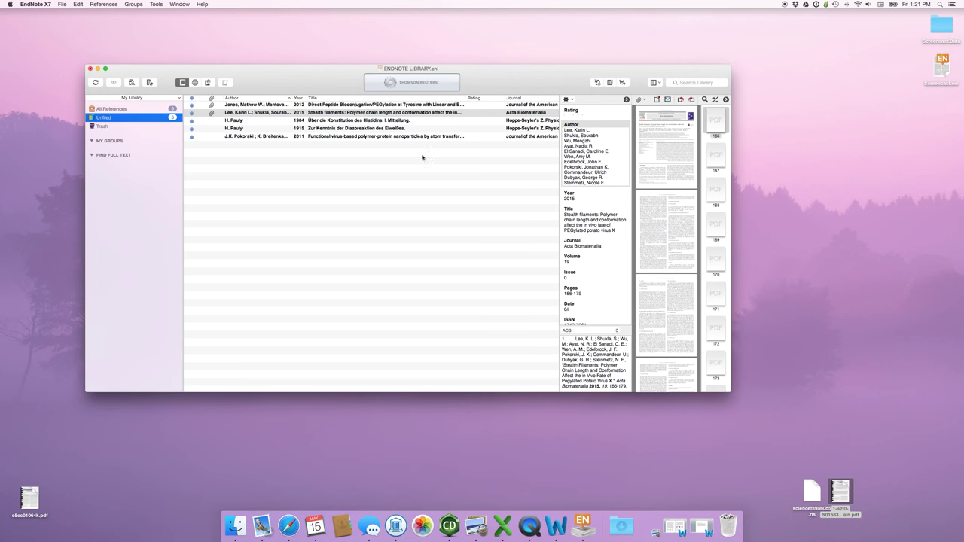
left_click(414, 137)
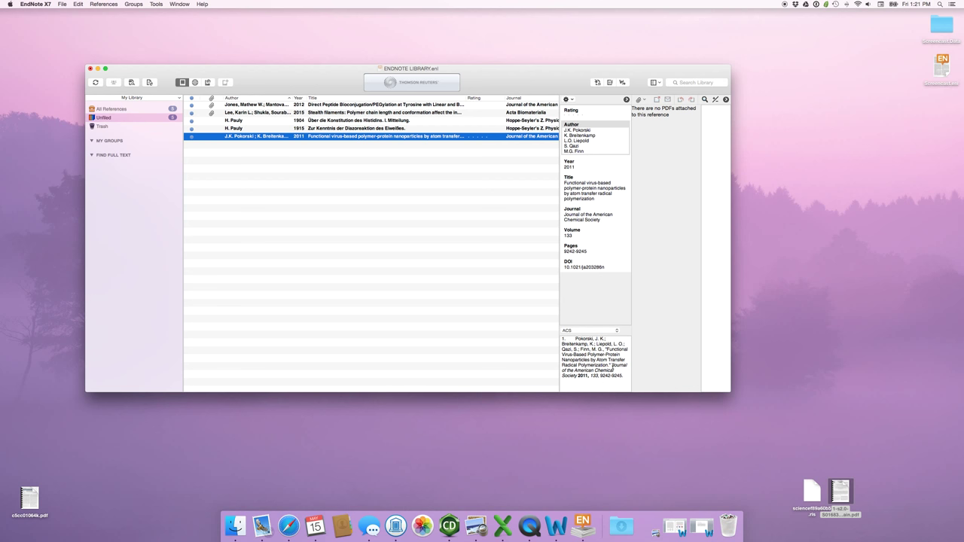
left_click_drag(614, 366, 579, 378)
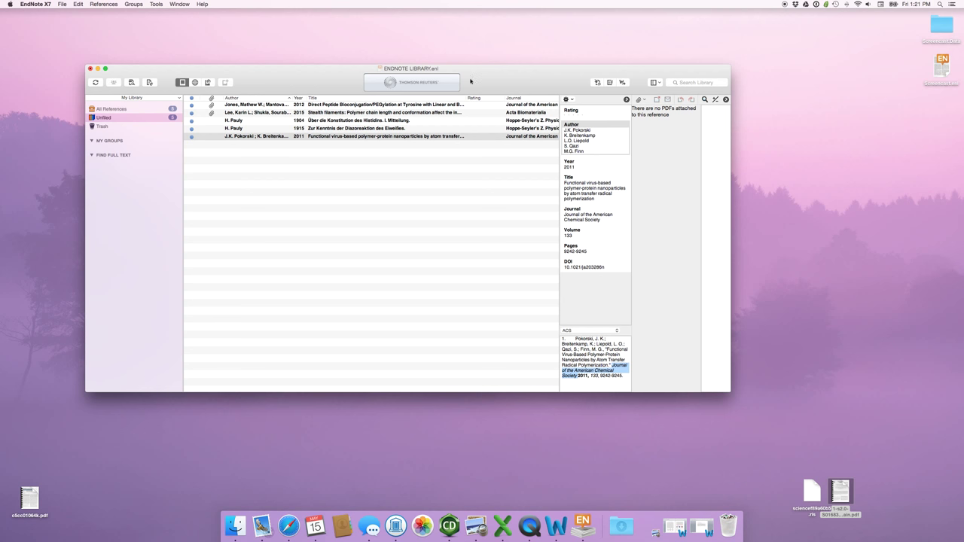
left_click(273, 96)
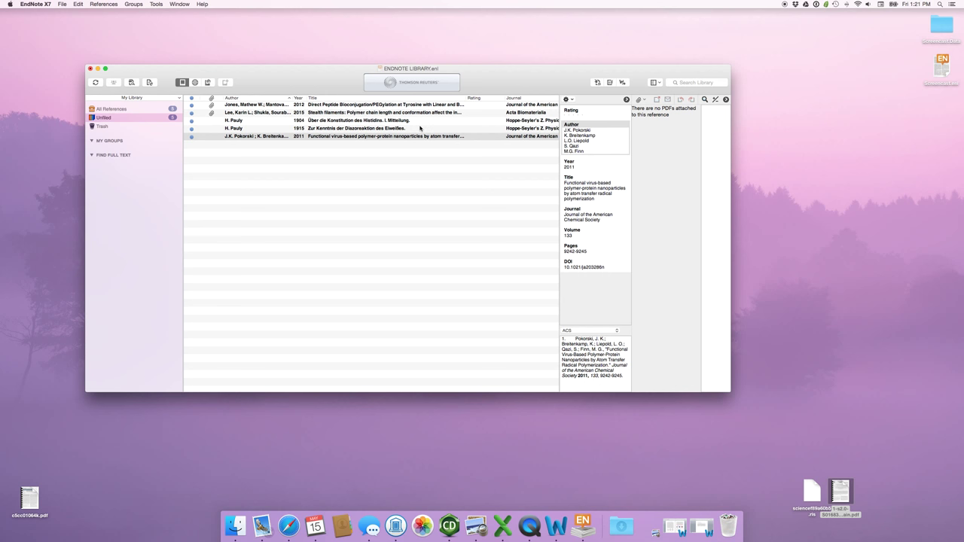
left_click(245, 121)
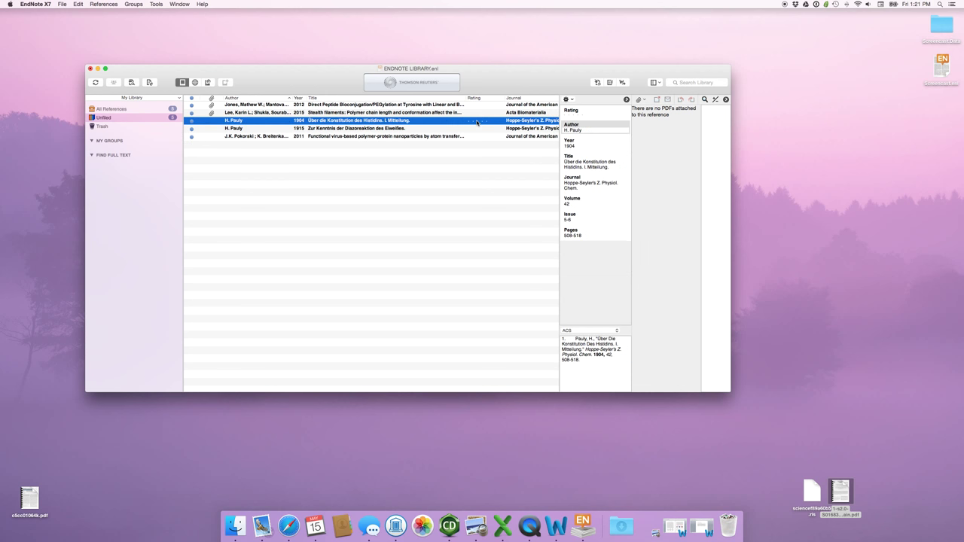